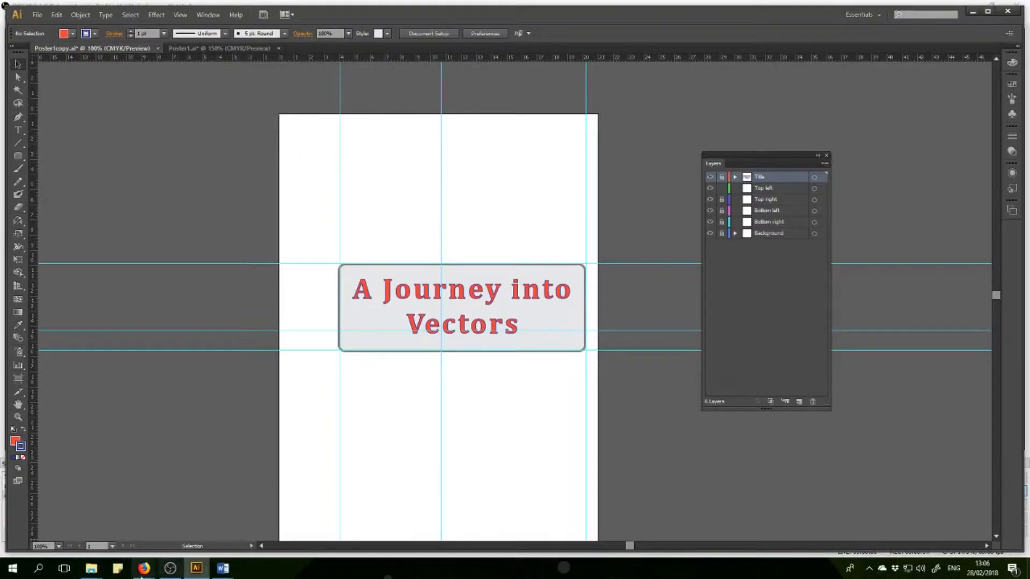
# Switch to the Firefox window with the all-free-download.com free vectors page and search it for "path".
pyautogui.moveTo(148, 572)
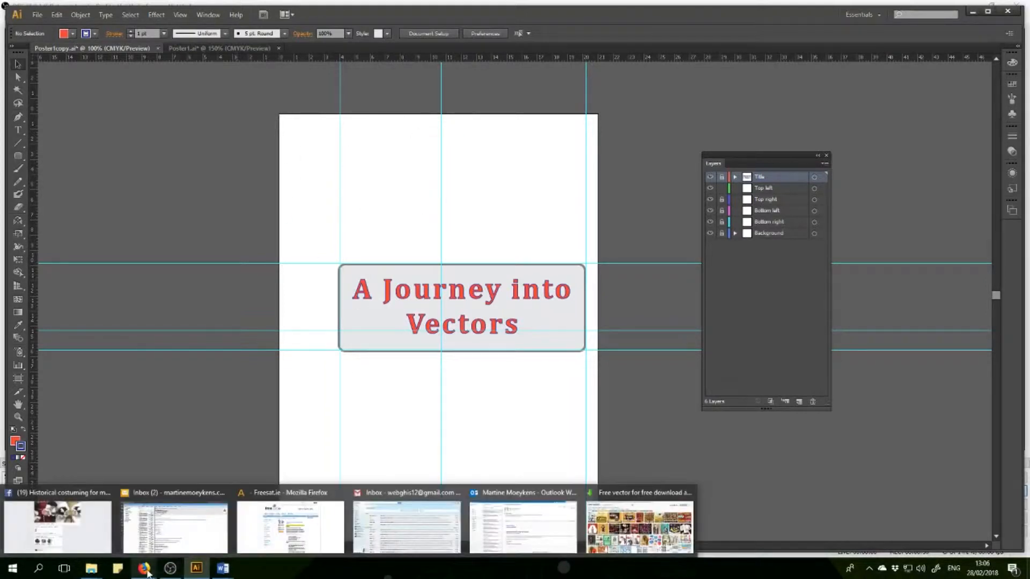
pyautogui.click(626, 528)
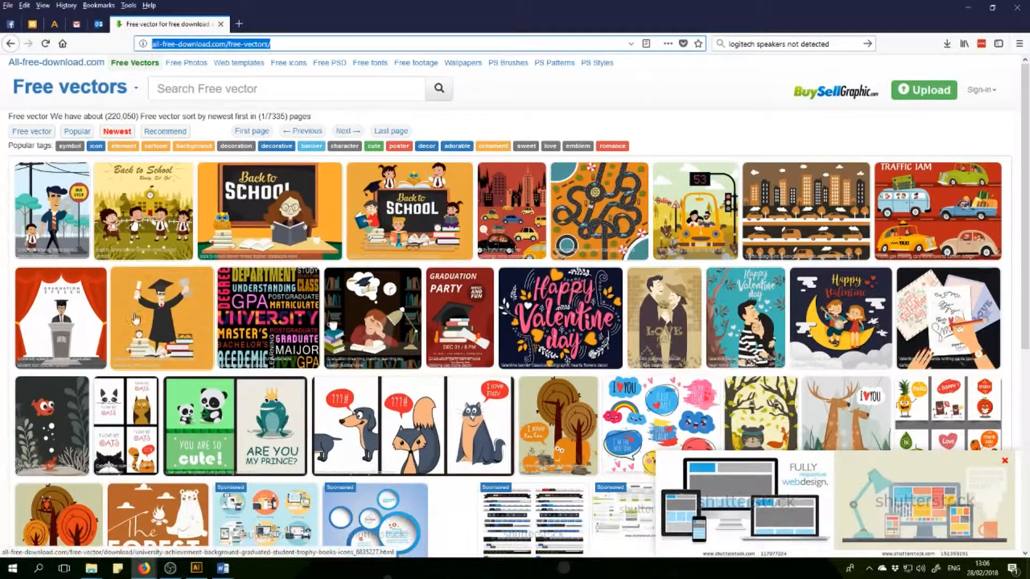
pyautogui.scroll(-3, 135, 311)
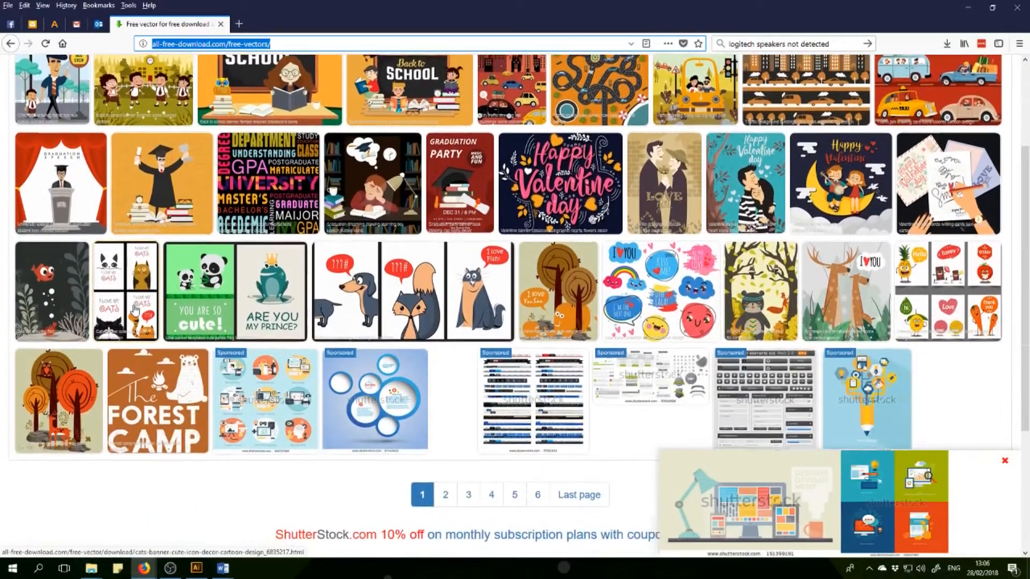
pyautogui.scroll(3, 135, 311)
pyautogui.click(253, 93)
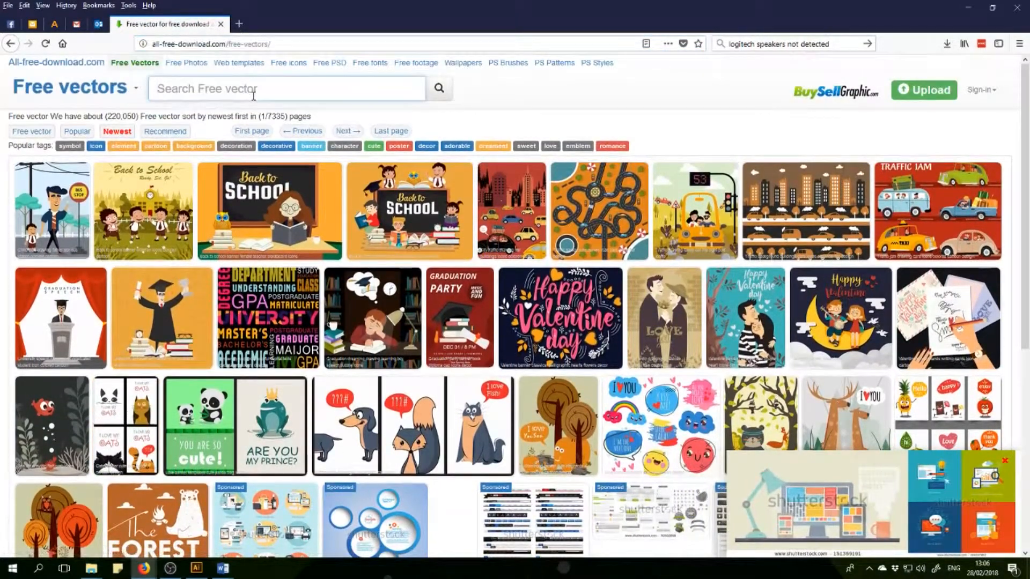
pyautogui.write('pat')
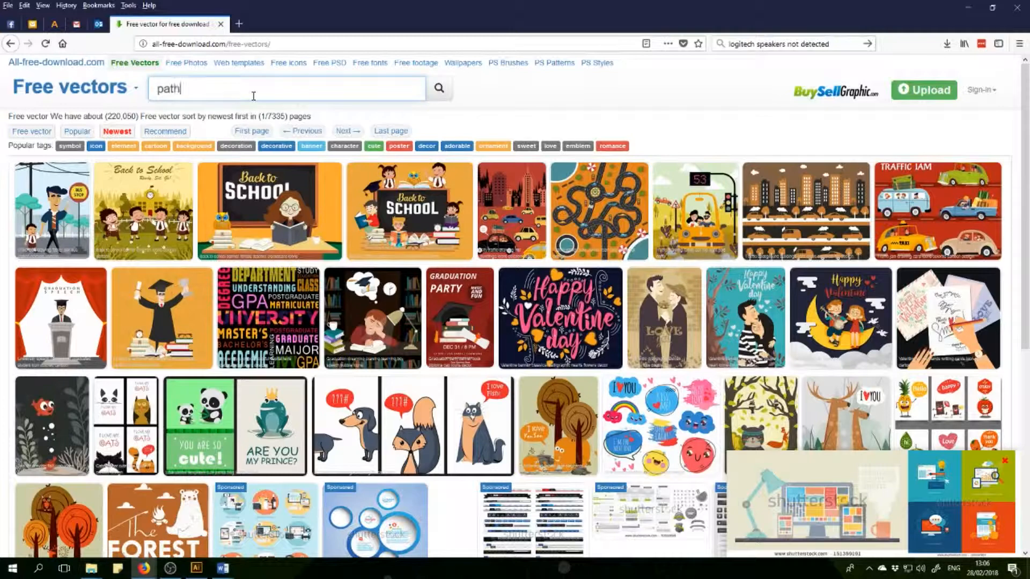
pyautogui.write('h')
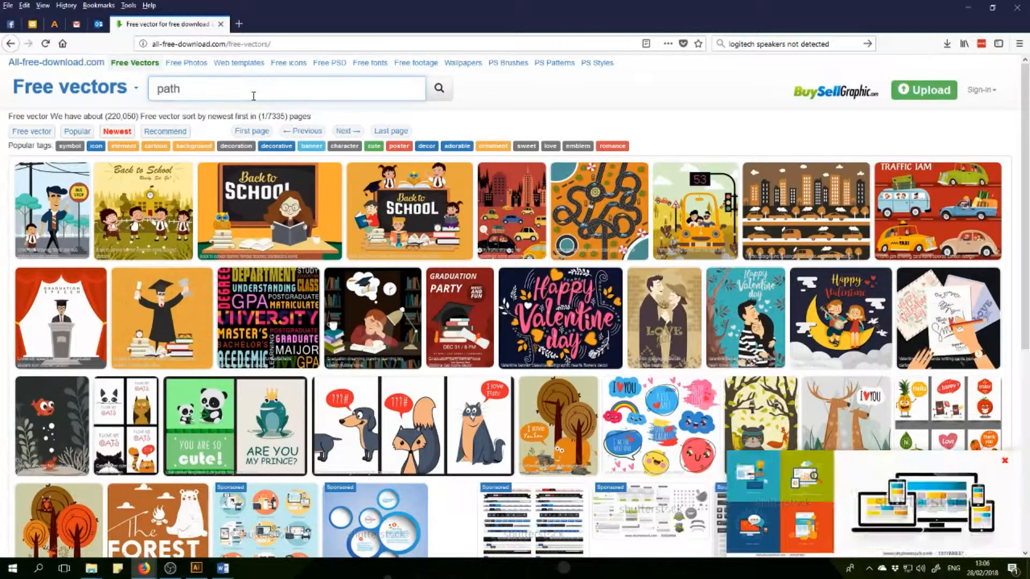
pyautogui.press('Return')
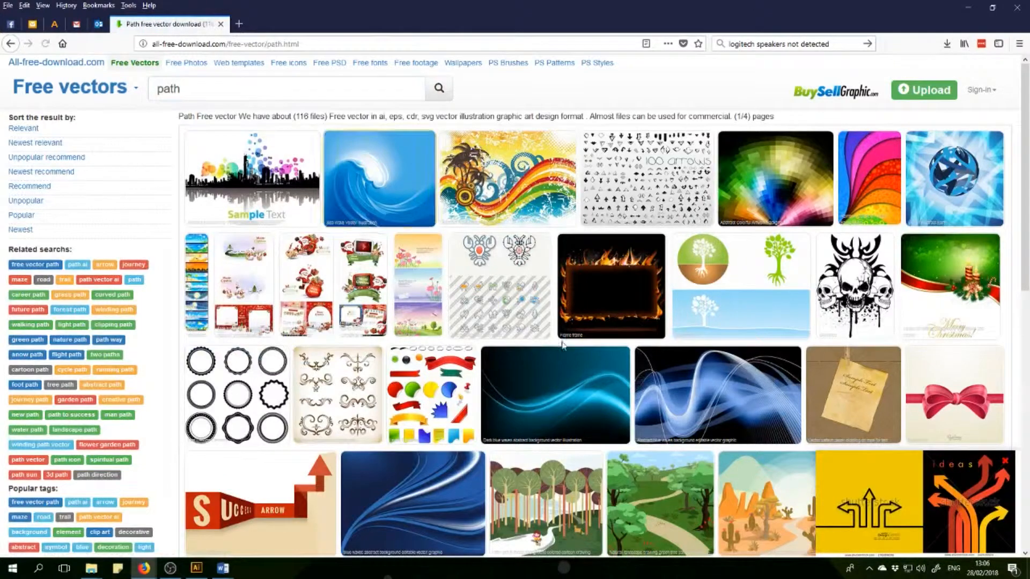
# Open the little girl in forest cartoon vector from the search results, dismiss the pop-up ad and download the file.
pyautogui.scroll(-2, 676, 503)
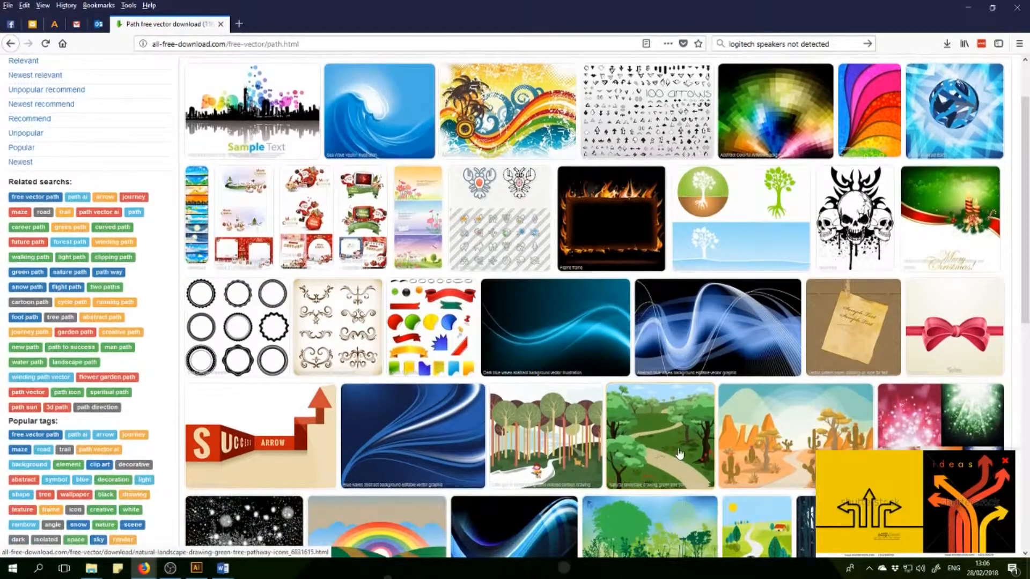
pyautogui.scroll(-4, 676, 503)
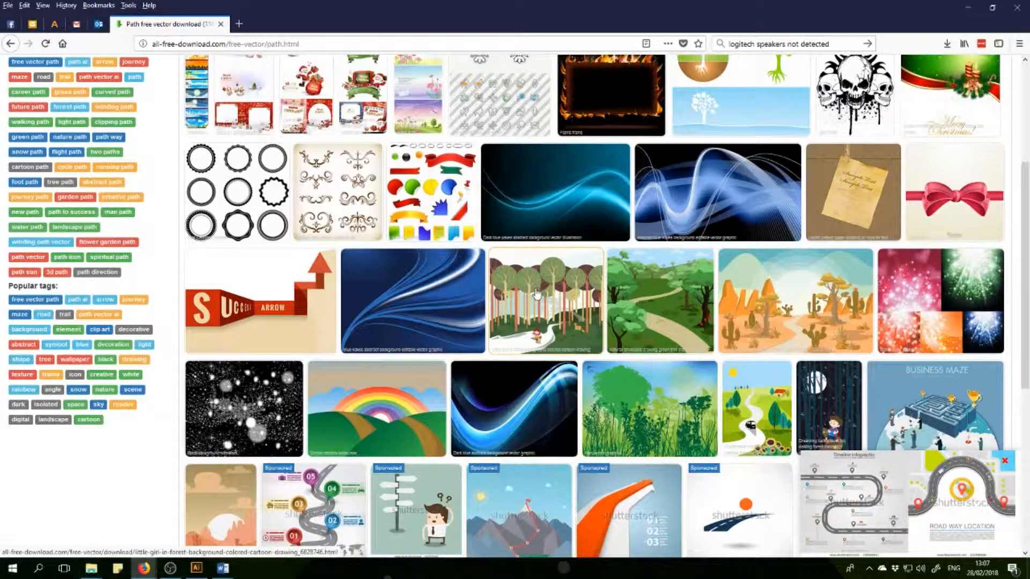
pyautogui.scroll(-2, 535, 294)
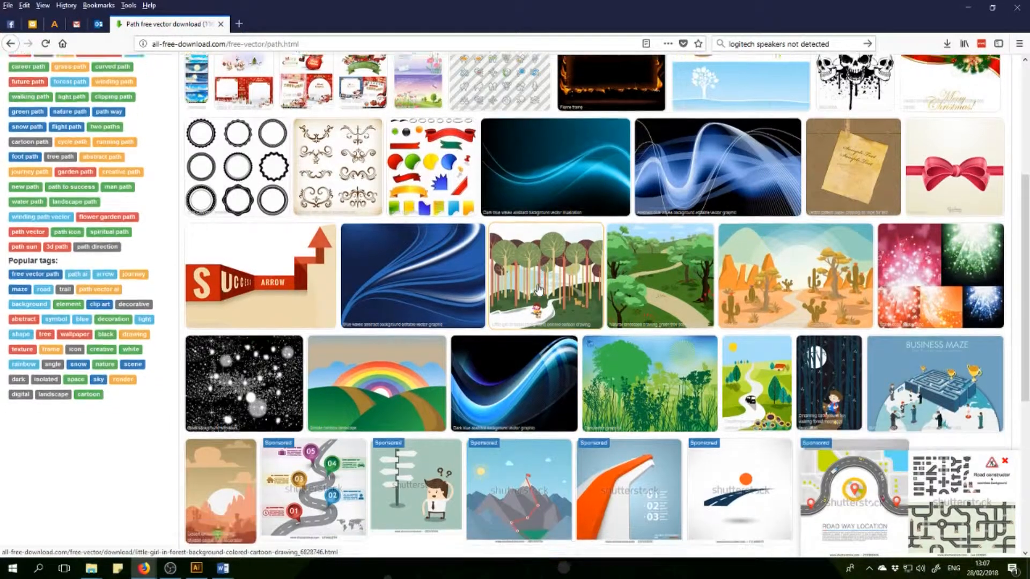
pyautogui.click(566, 229)
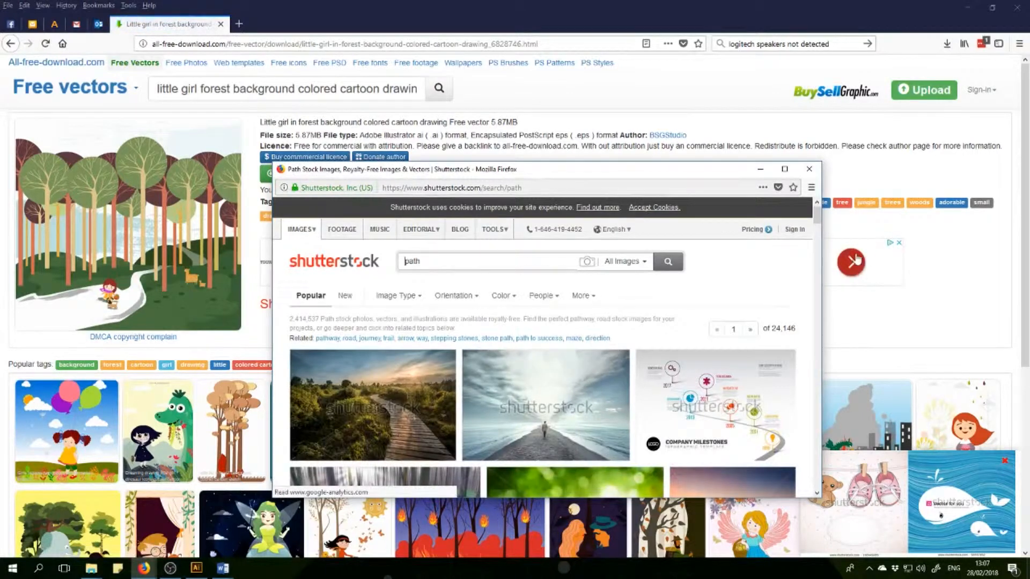
pyautogui.click(808, 169)
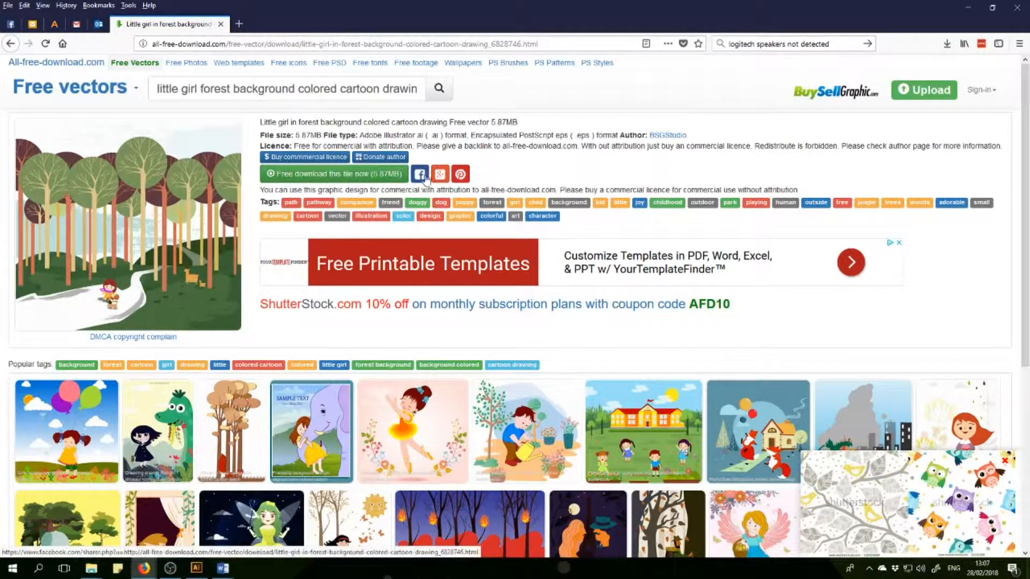
pyautogui.click(364, 175)
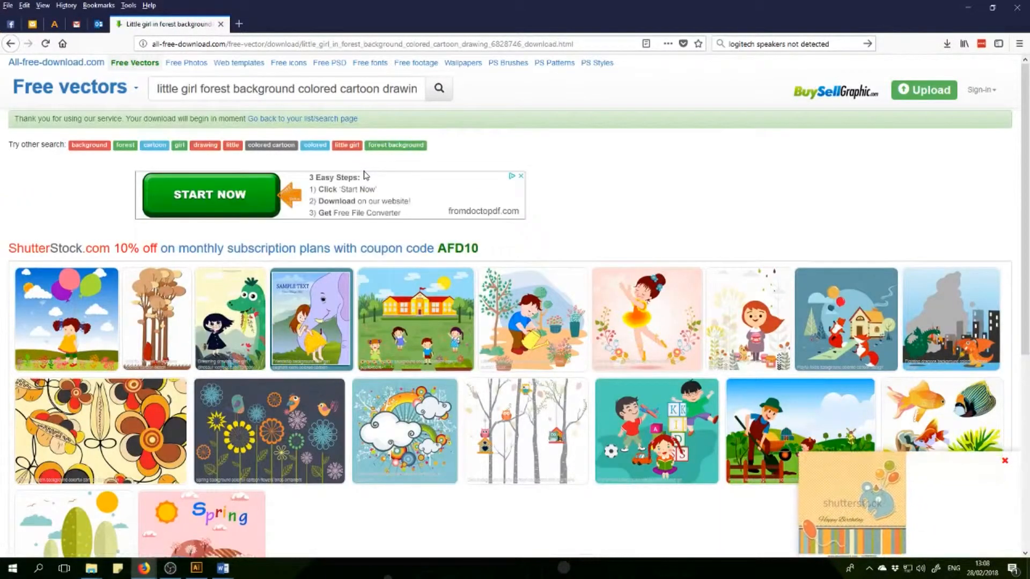
# Show the downloaded little girl in forest ZIP in its folder and open the archive.
pyautogui.moveTo(991, 102)
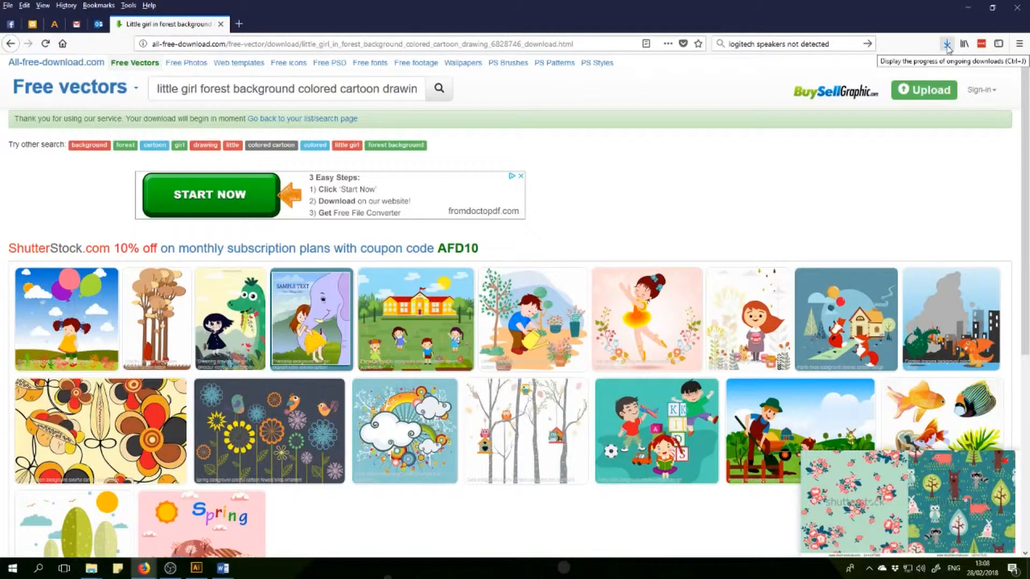
pyautogui.click(947, 45)
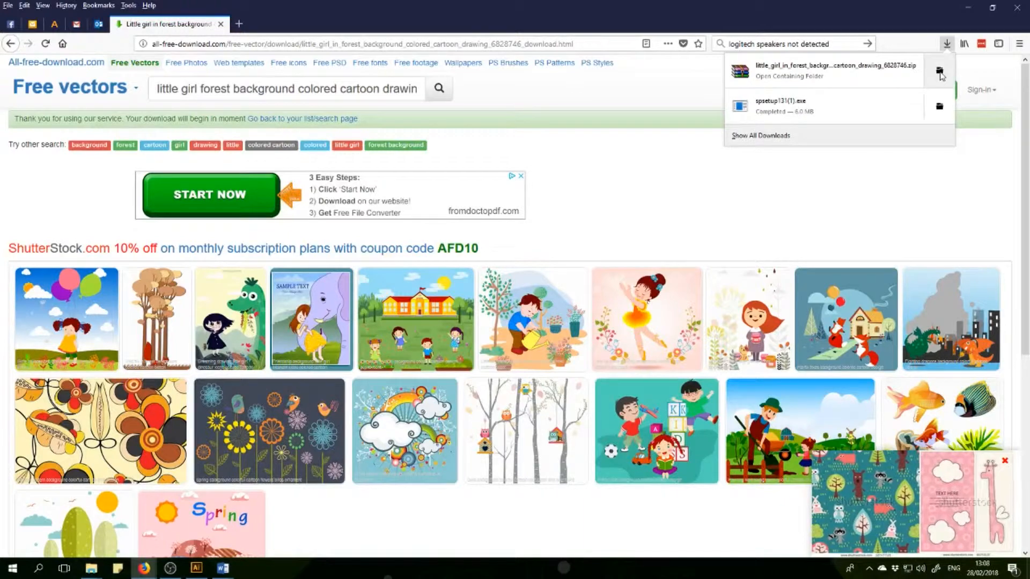
pyautogui.click(939, 73)
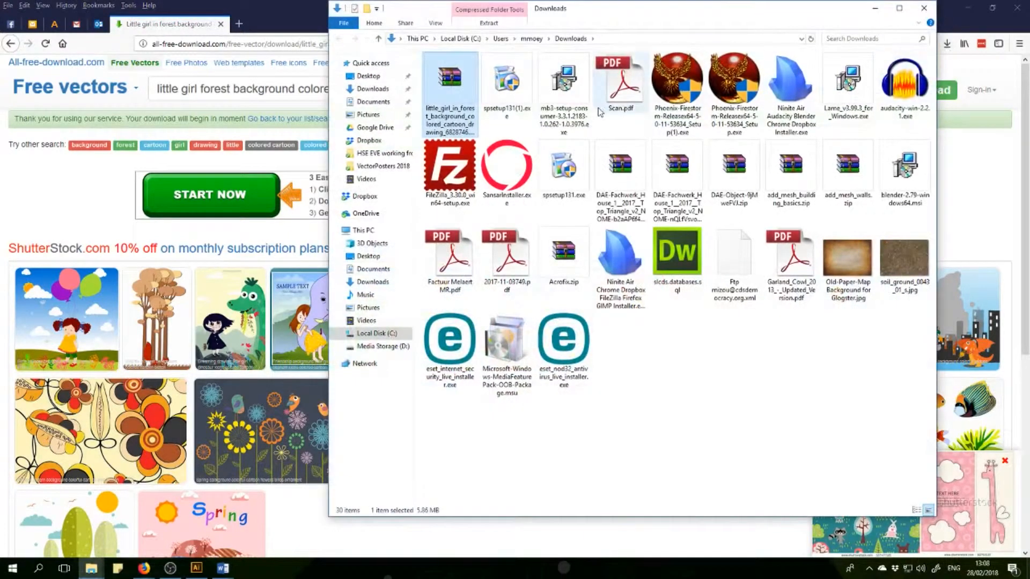
pyautogui.moveTo(618, 14); pyautogui.dragTo(615, 41)
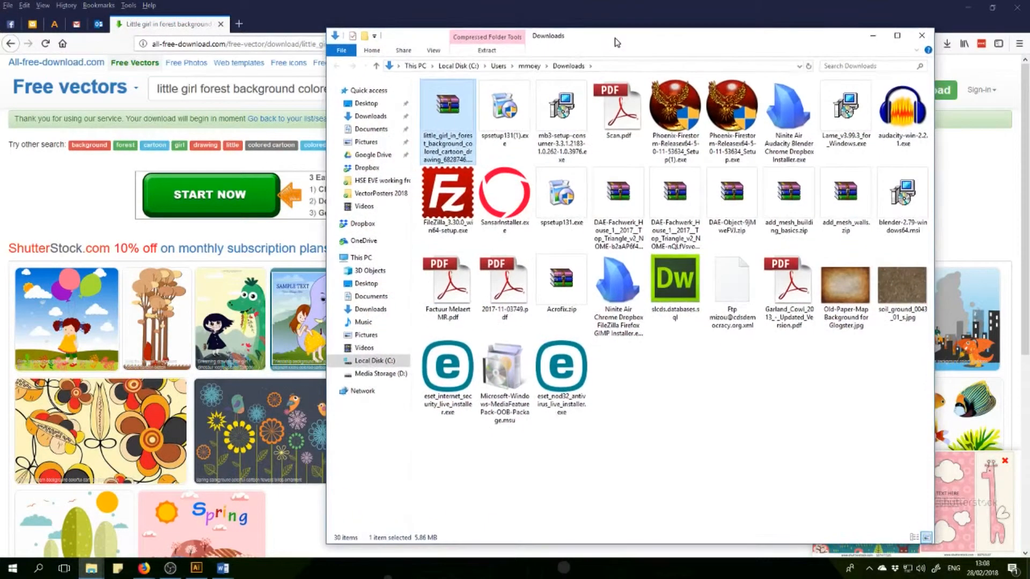
pyautogui.doubleClick(451, 113)
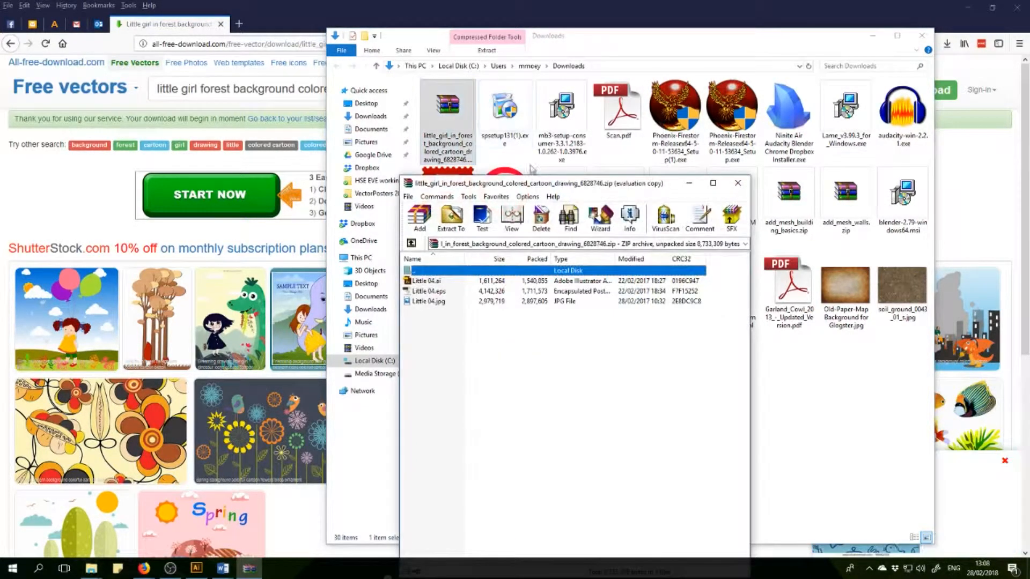
# Examine the AI, EPS and JPG versions of the drawing inside the archive.
pyautogui.moveTo(531, 183); pyautogui.dragTo(445, 136)
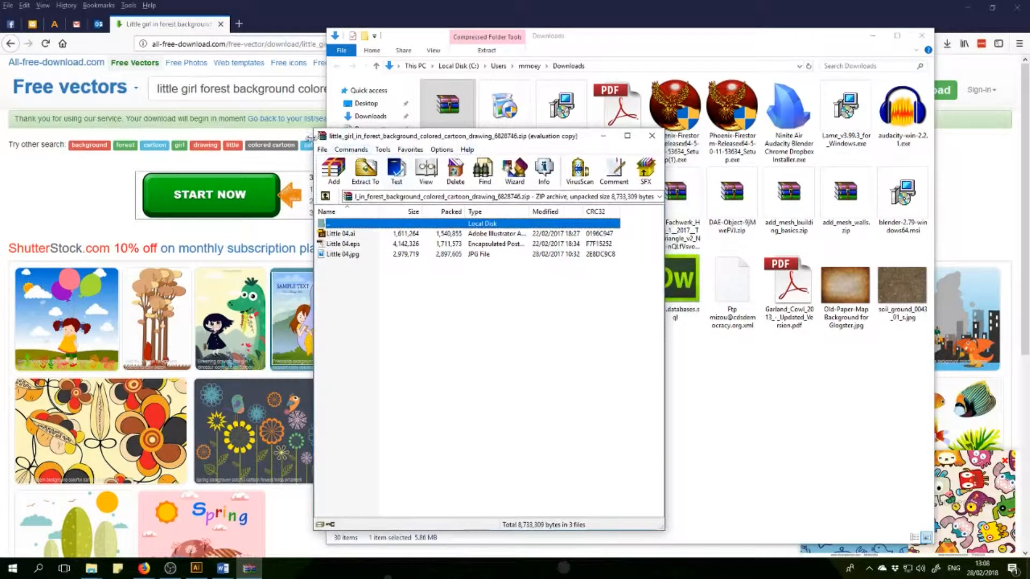
pyautogui.moveTo(415, 140); pyautogui.dragTo(444, 150)
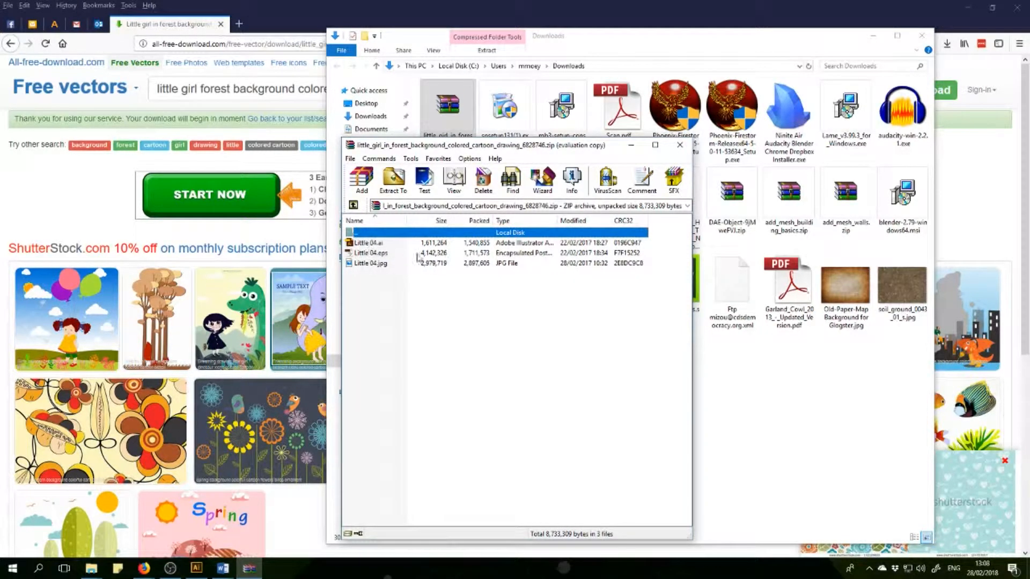
pyautogui.click(366, 243)
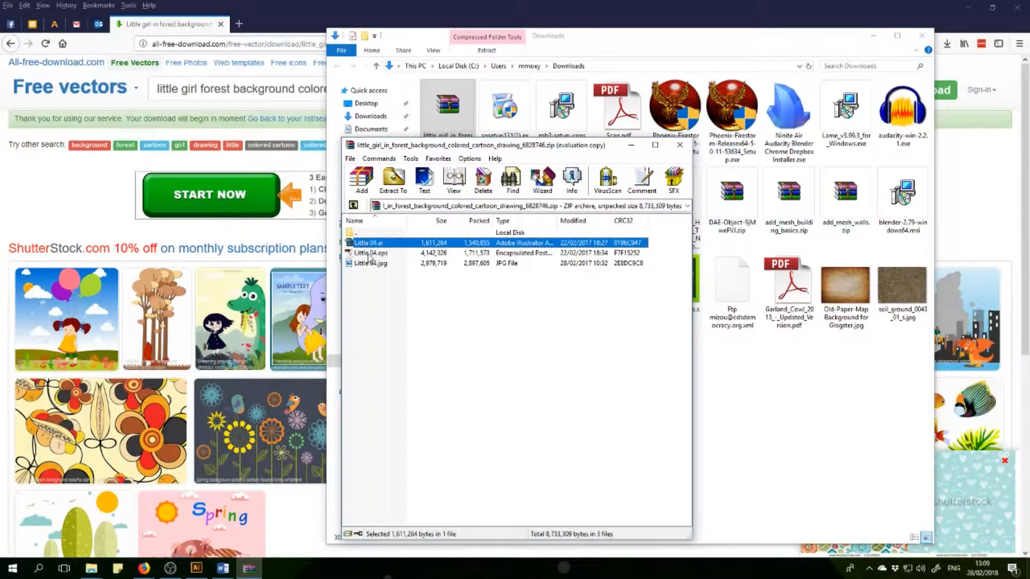
pyautogui.click(370, 253)
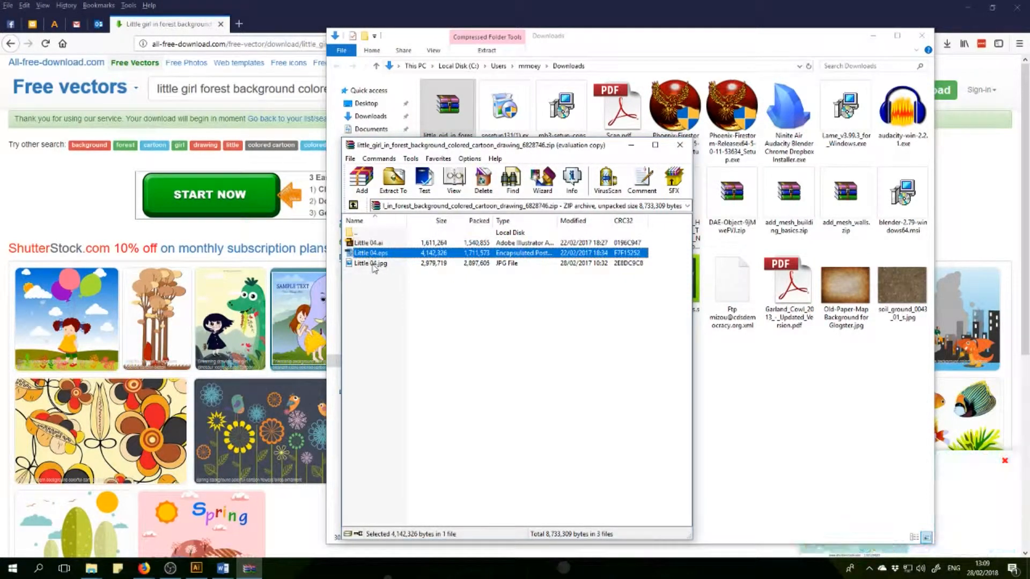
pyautogui.click(373, 264)
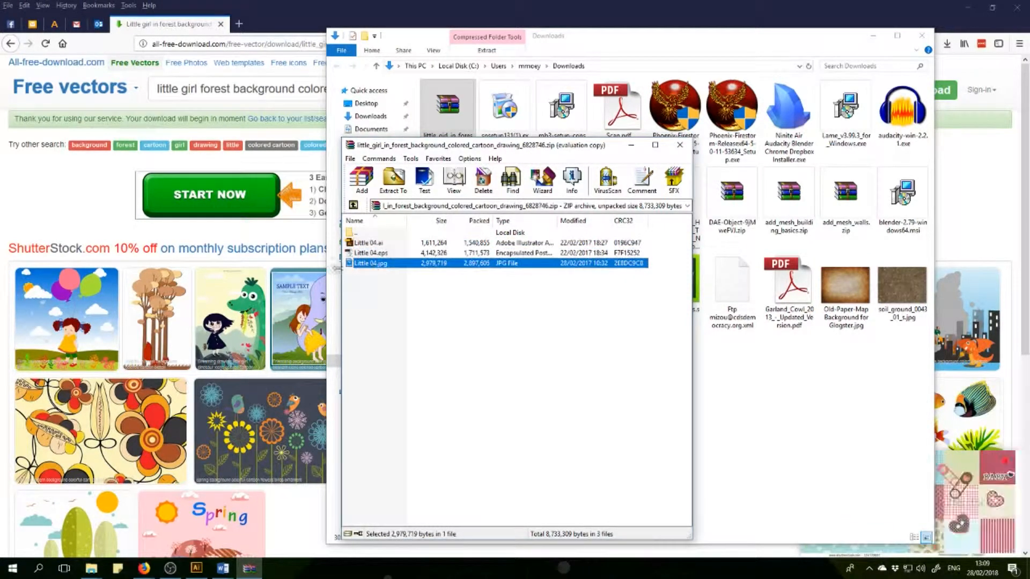
pyautogui.click(370, 243)
pyautogui.click(370, 254)
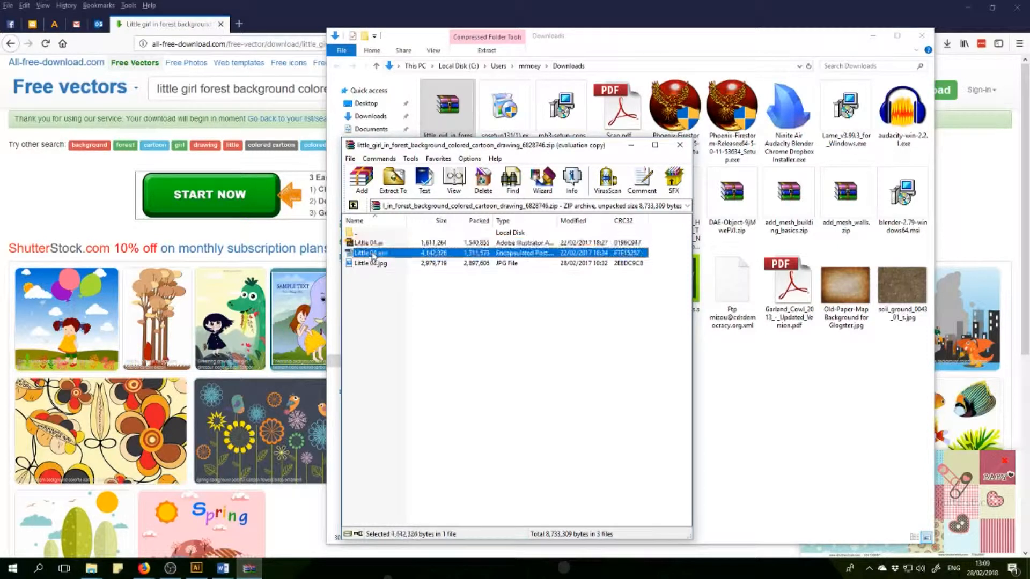
pyautogui.click(369, 243)
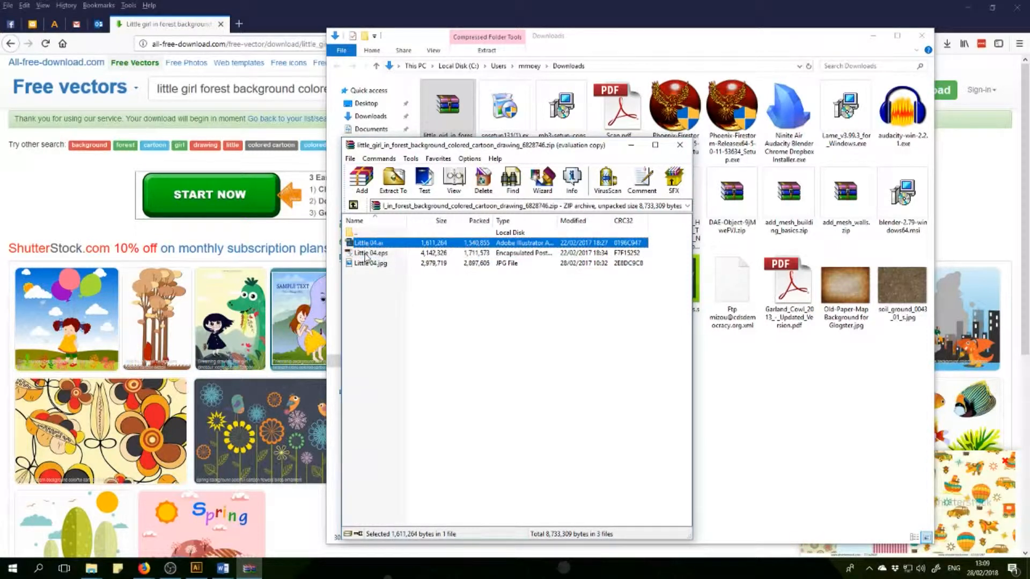
pyautogui.click(366, 254)
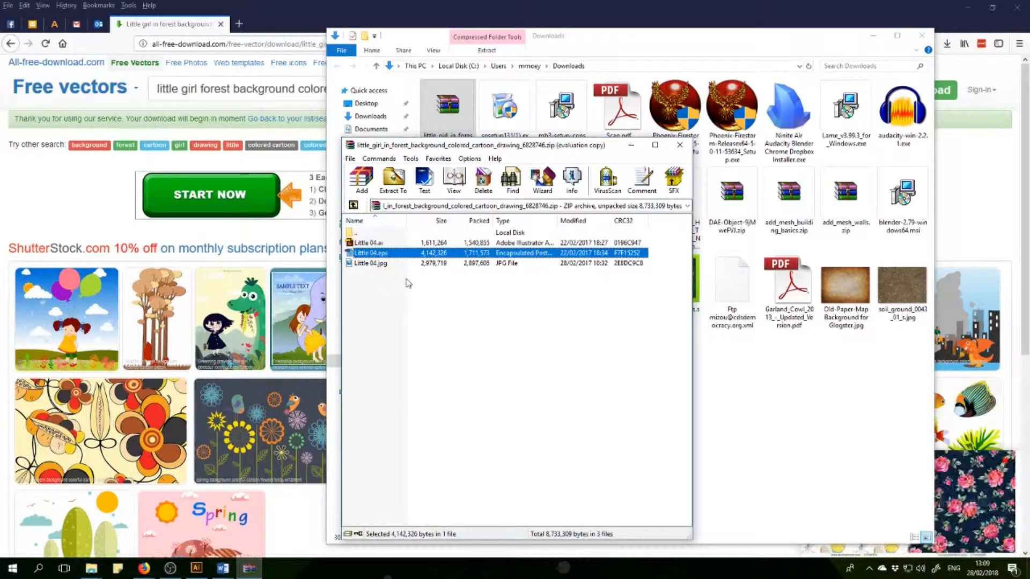
# Extract Little 04.ai from the archive to the Desktop and close the archive window.
pyautogui.click(373, 243)
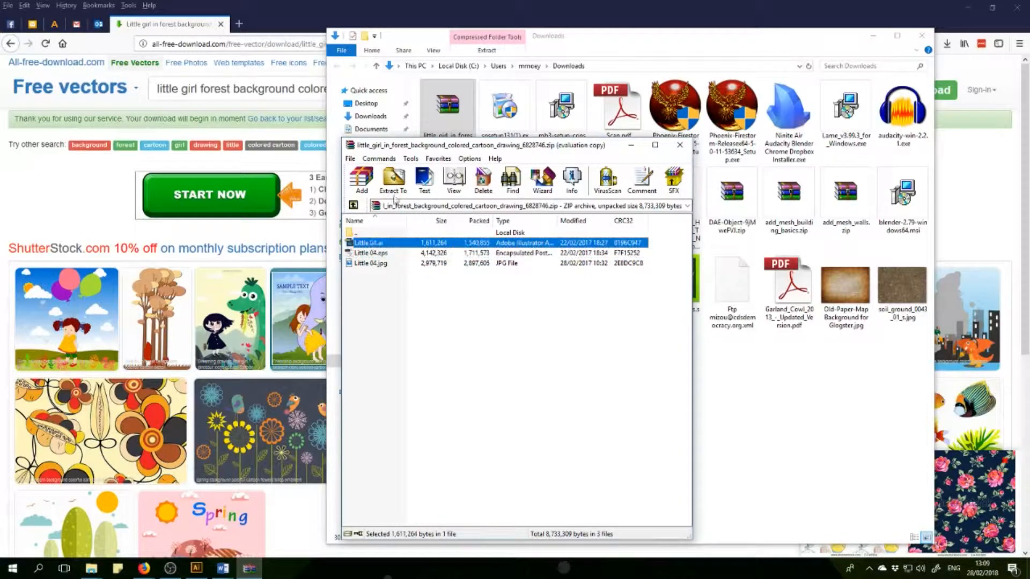
pyautogui.click(400, 187)
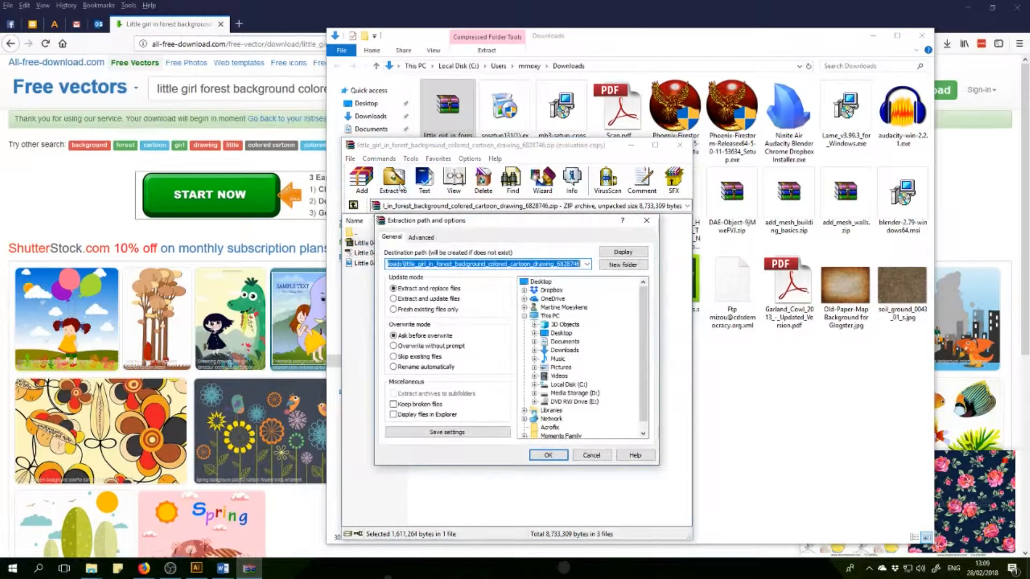
pyautogui.click(540, 282)
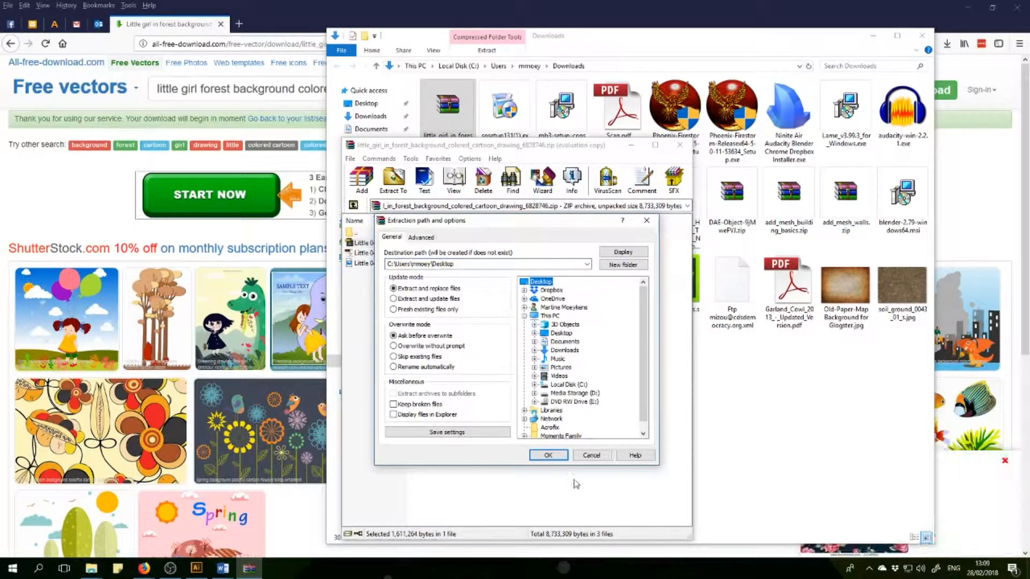
pyautogui.click(553, 457)
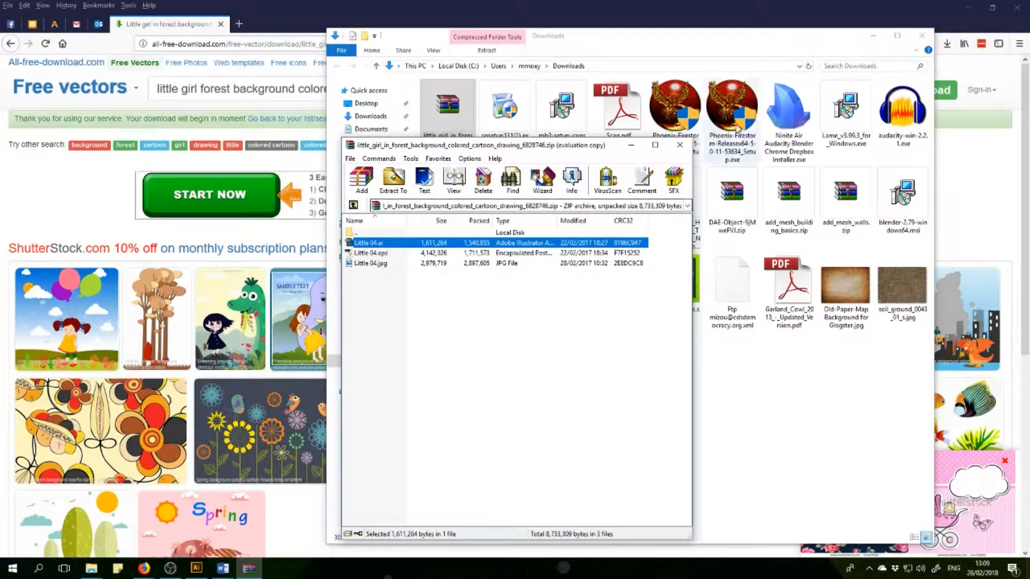
pyautogui.click(680, 144)
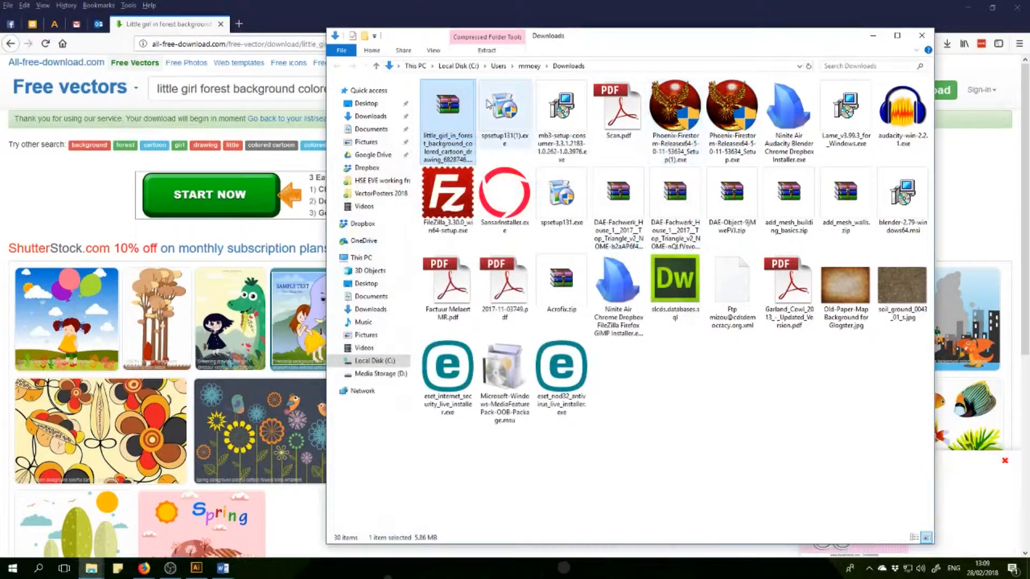
# Delete the little girl in forest ZIP archive from the Downloads folder.
pyautogui.rightClick(462, 113)
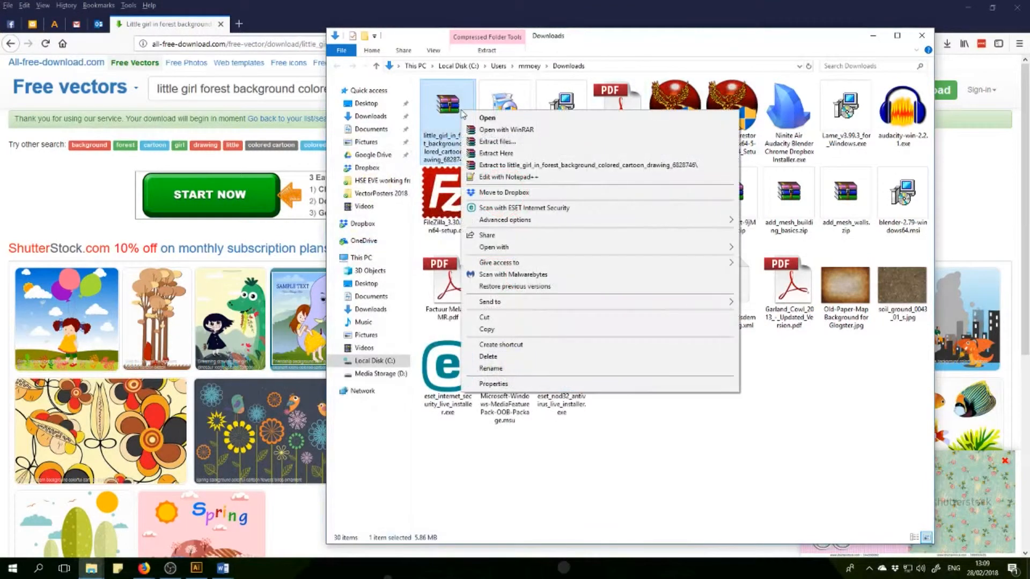
pyautogui.click(485, 357)
pyautogui.click(557, 356)
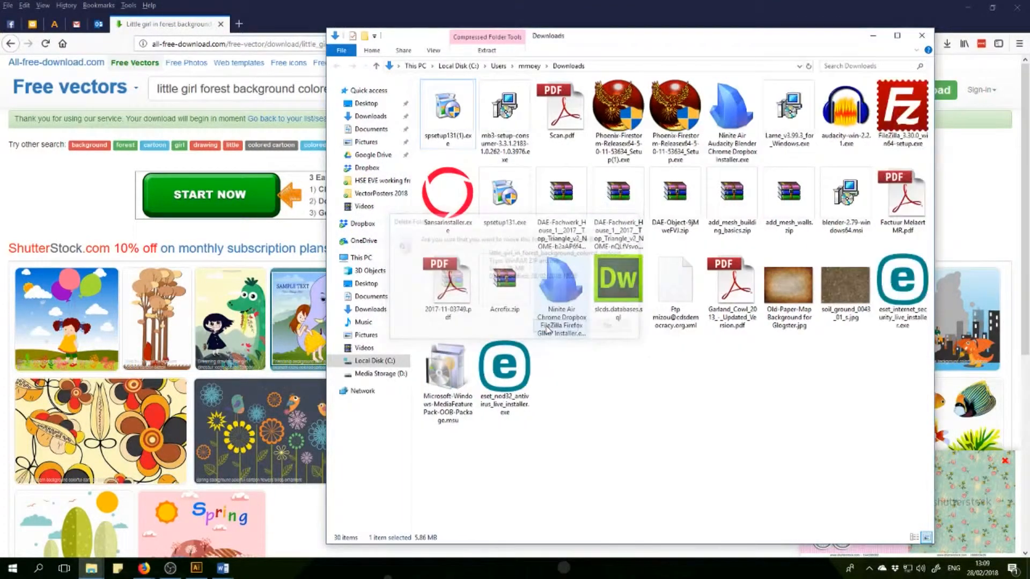
# Switch to Illustrator and open Little 04.ai from the Desktop.
pyautogui.click(189, 572)
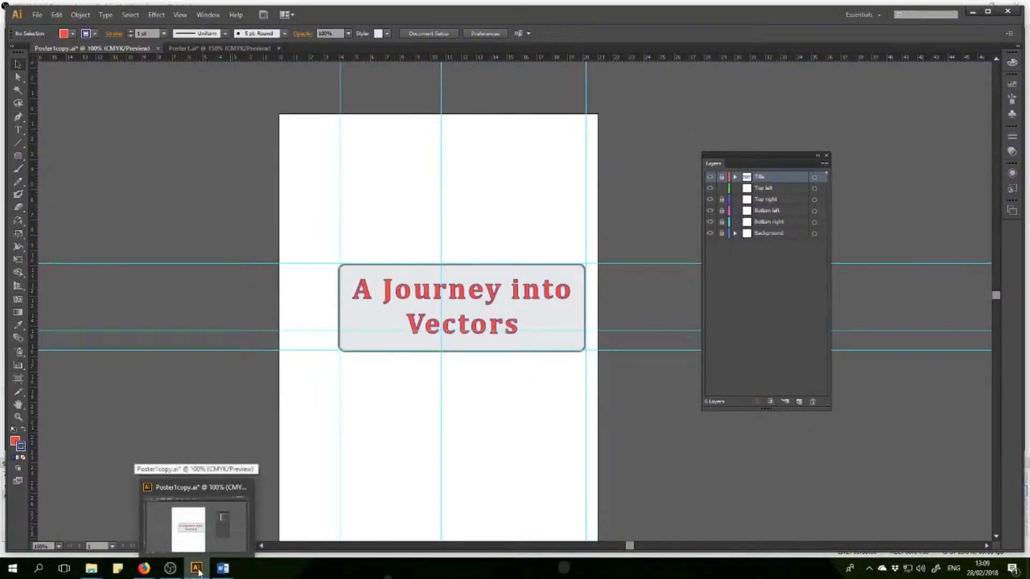
pyautogui.click(38, 14)
pyautogui.click(63, 49)
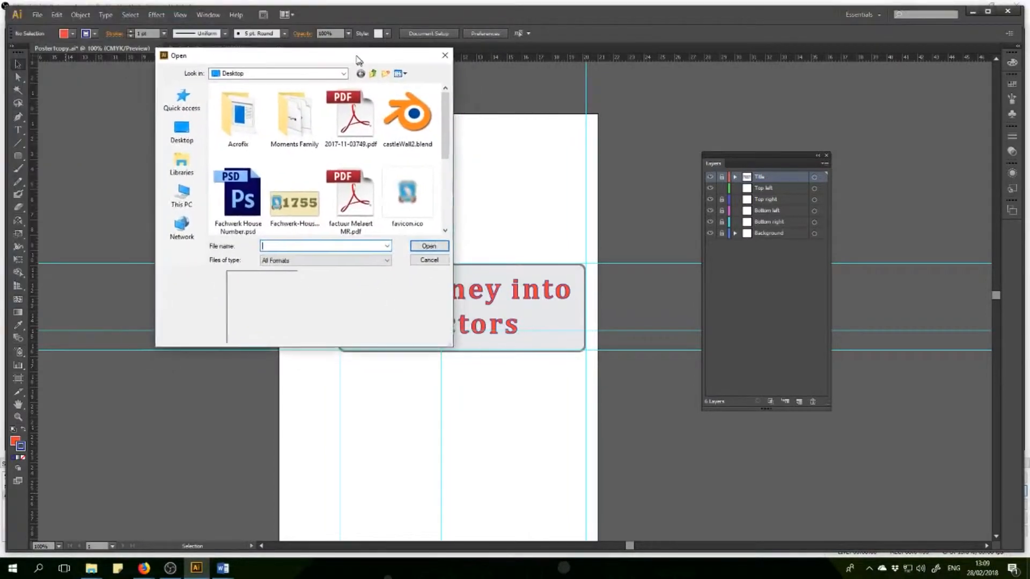
pyautogui.moveTo(444, 138); pyautogui.dragTo(441, 215)
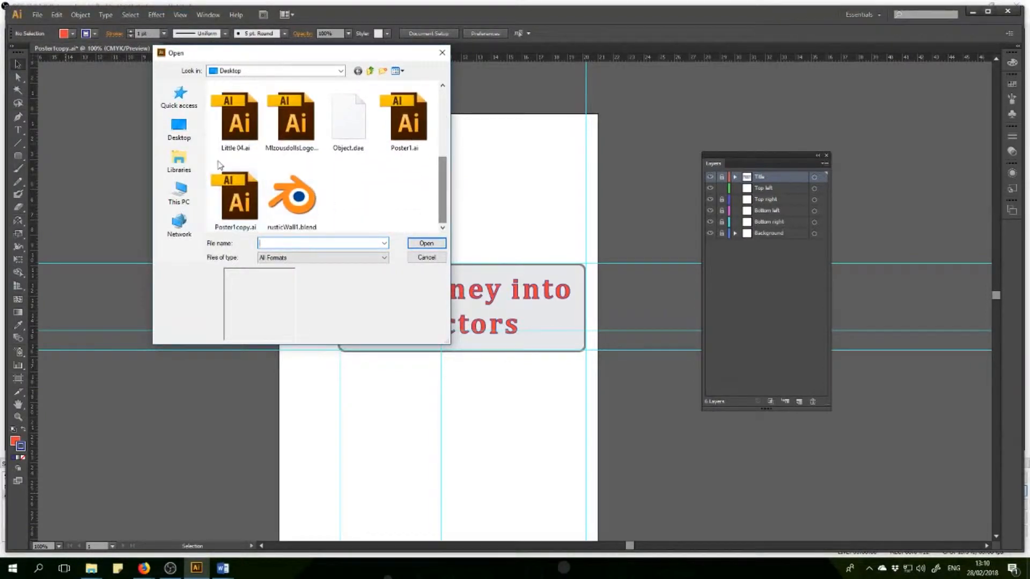
pyautogui.click(233, 130)
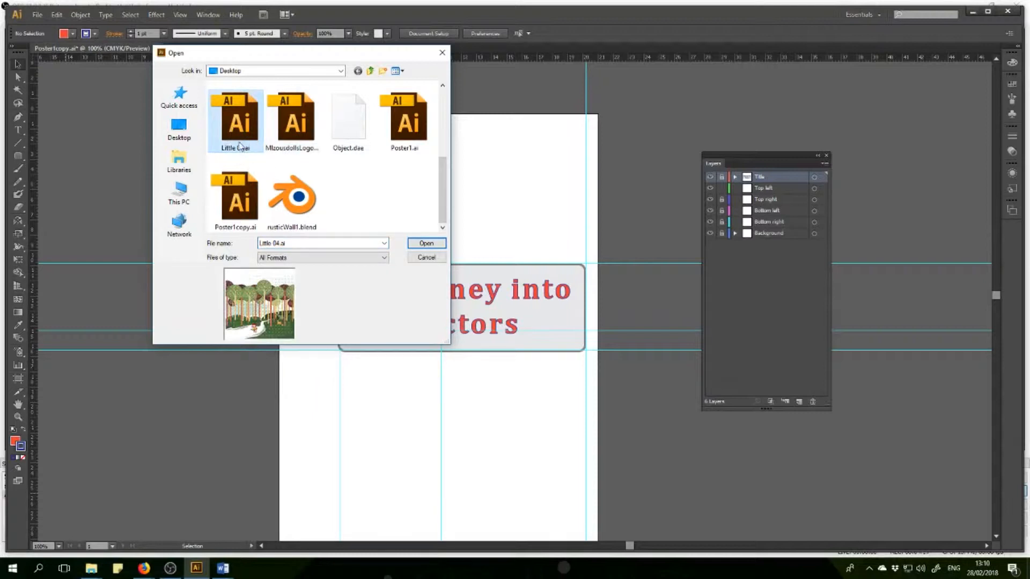
pyautogui.click(425, 244)
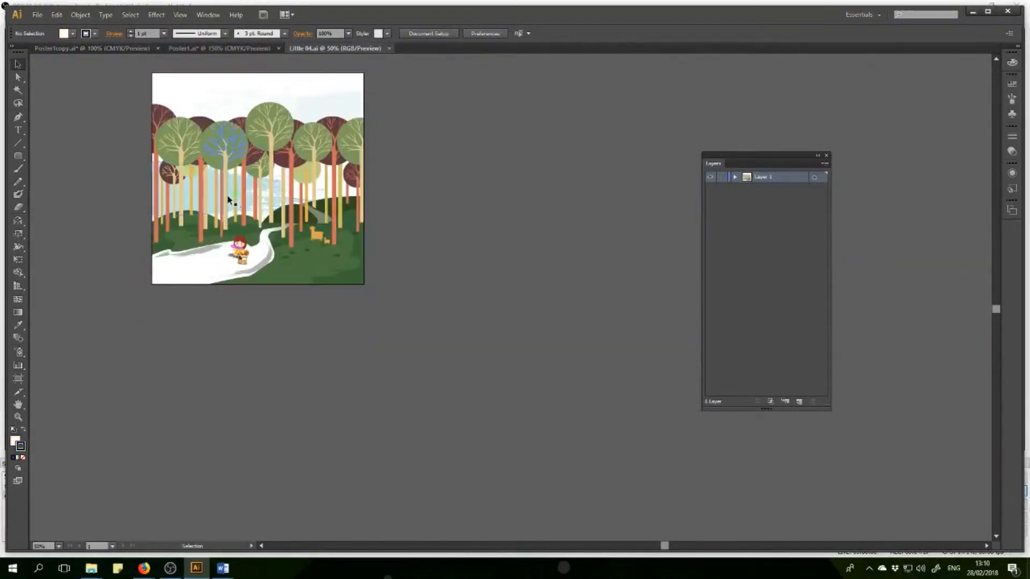
pyautogui.click(102, 570)
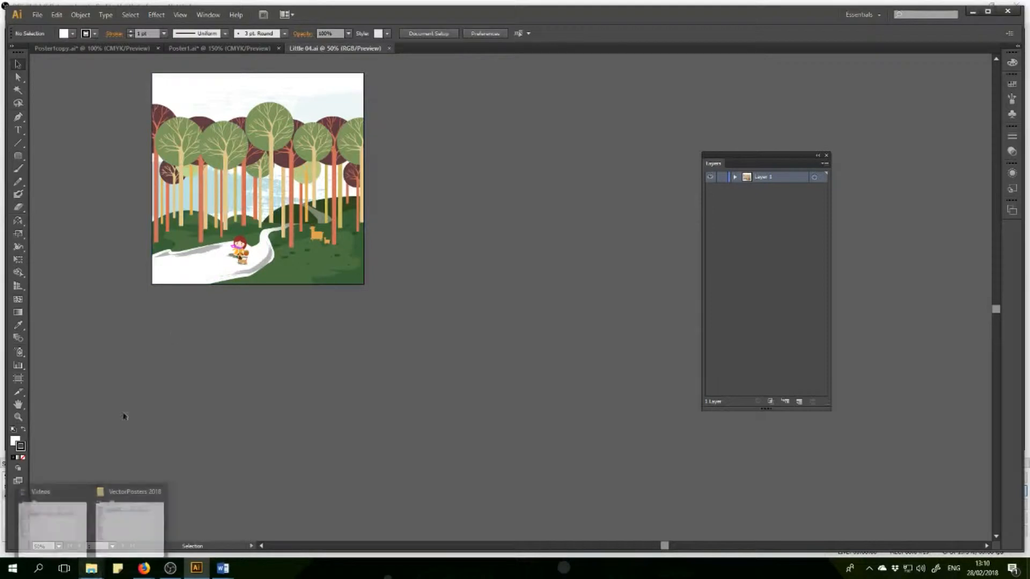
# Examine the drawing at 100% zoom and expand Layer 1, its clip group and the nested group to view their contents.
pyautogui.click(59, 547)
pyautogui.click(83, 402)
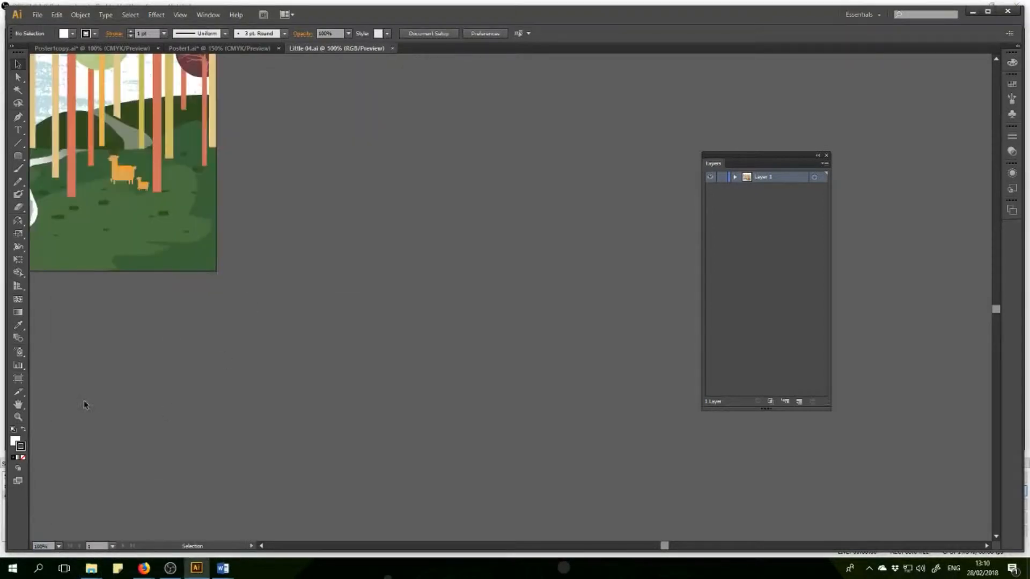
pyautogui.click(261, 546)
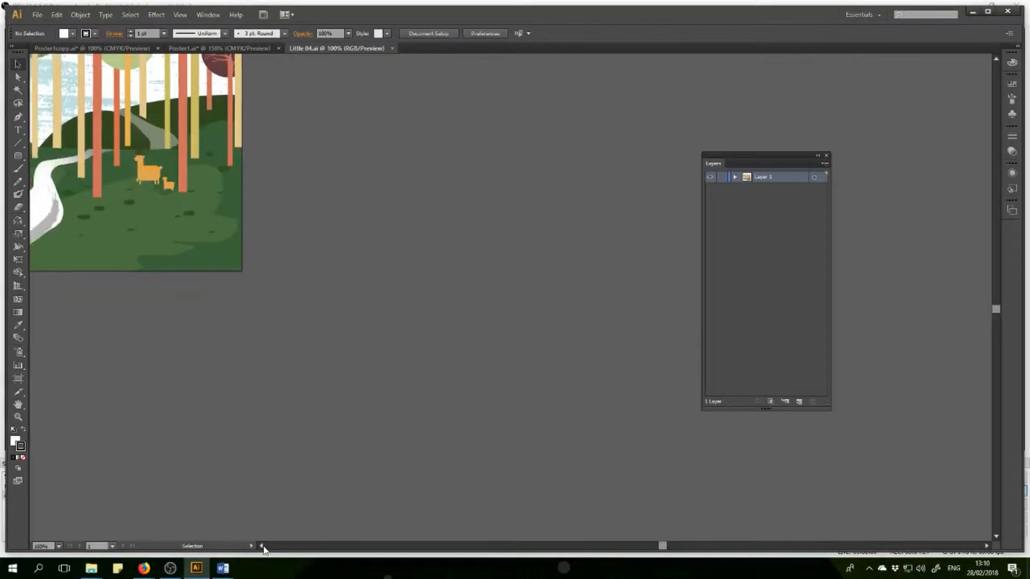
pyautogui.scroll(3, 253, 393)
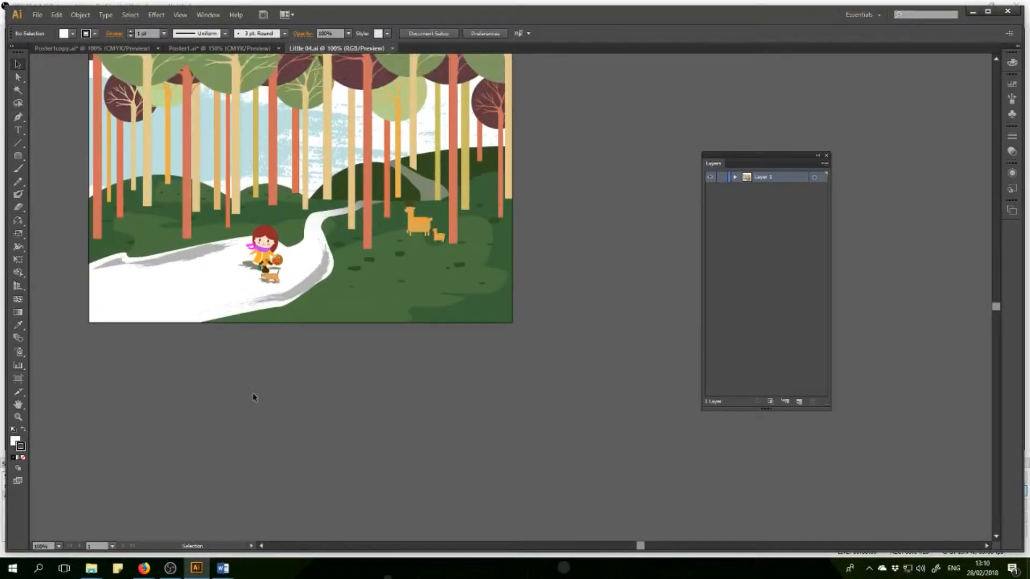
pyautogui.scroll(3, 253, 397)
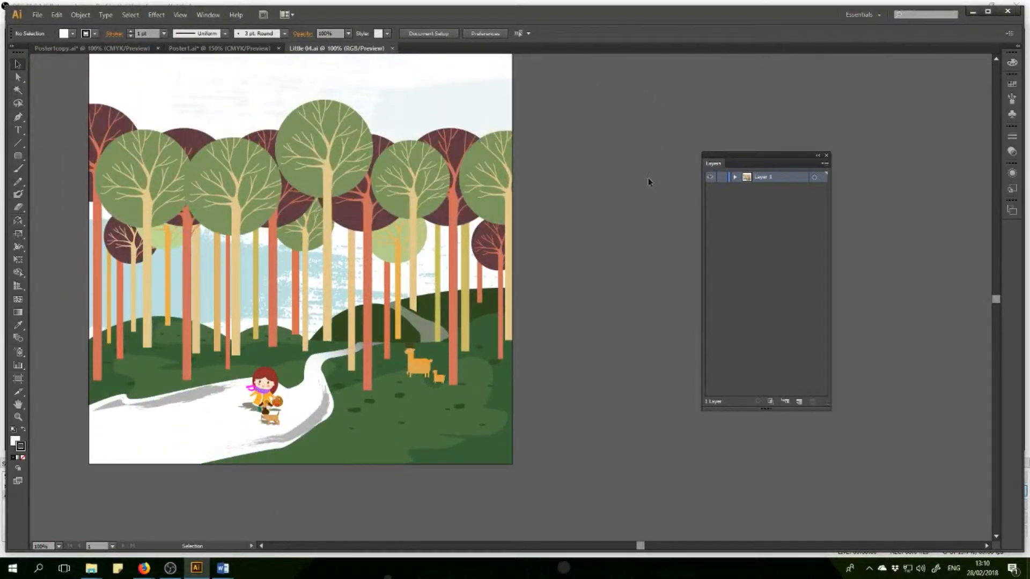
pyautogui.click(734, 178)
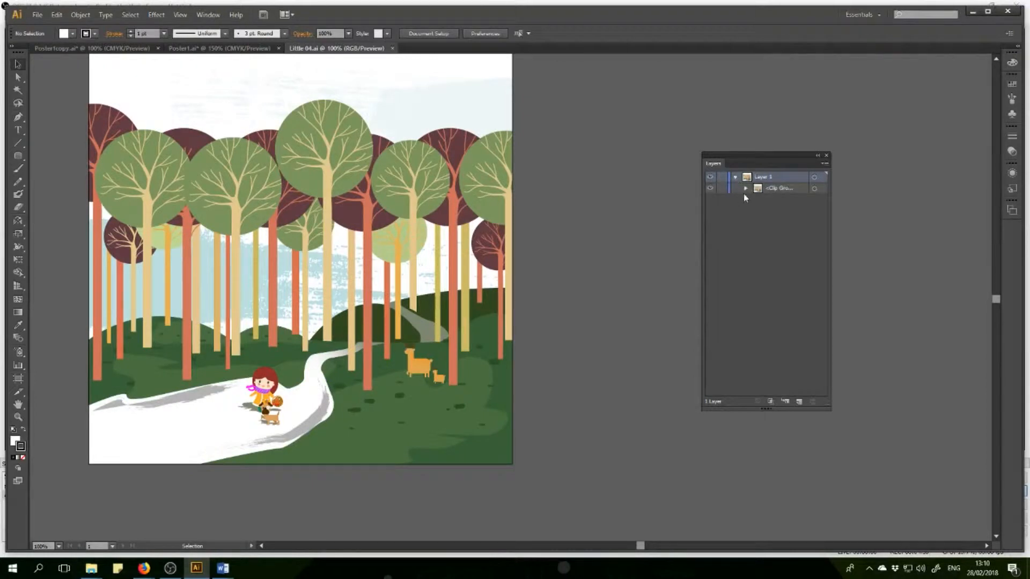
pyautogui.click(745, 188)
pyautogui.moveTo(713, 167); pyautogui.dragTo(555, 158)
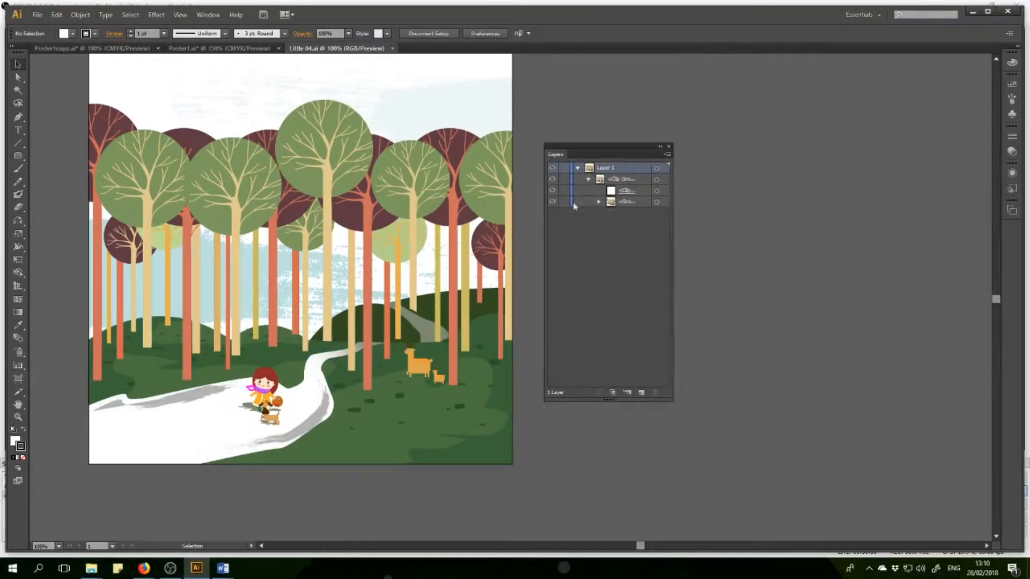
pyautogui.click(599, 202)
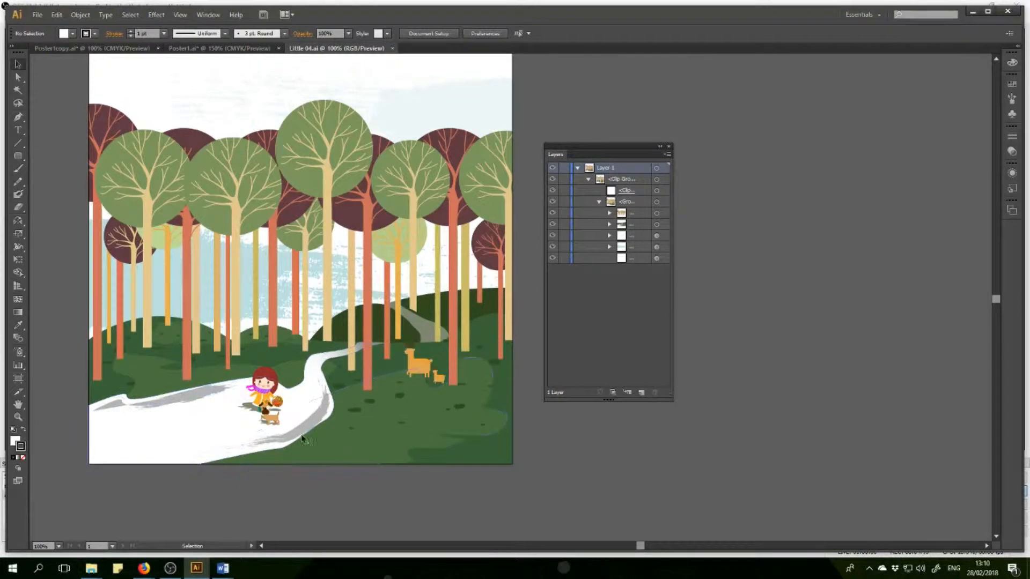
# Examine the poster in Poster1.ai at 100% zoom to compare its size with the forest drawing, and return to Little 04.ai.
pyautogui.click(234, 49)
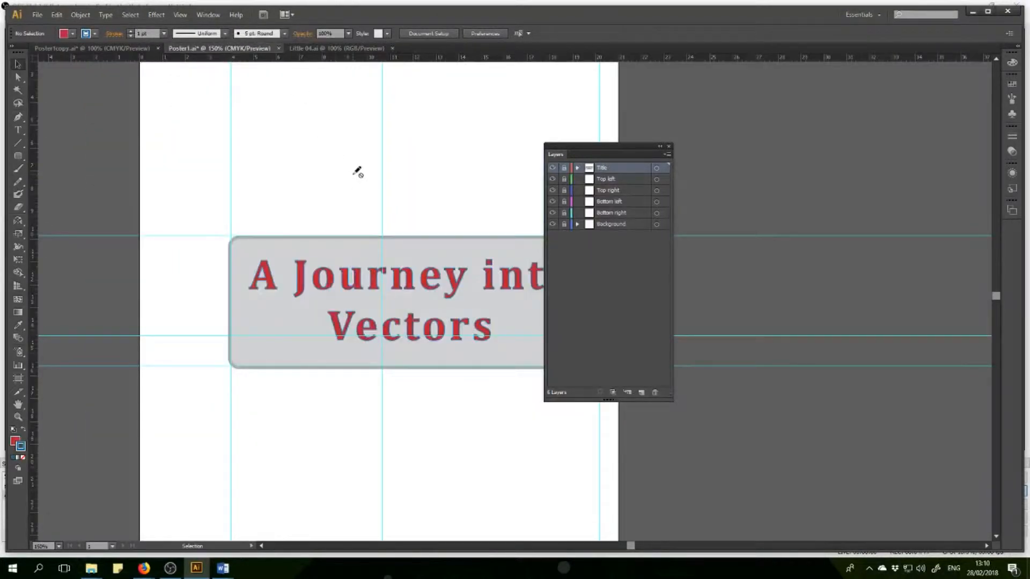
pyautogui.scroll(4, 356, 172)
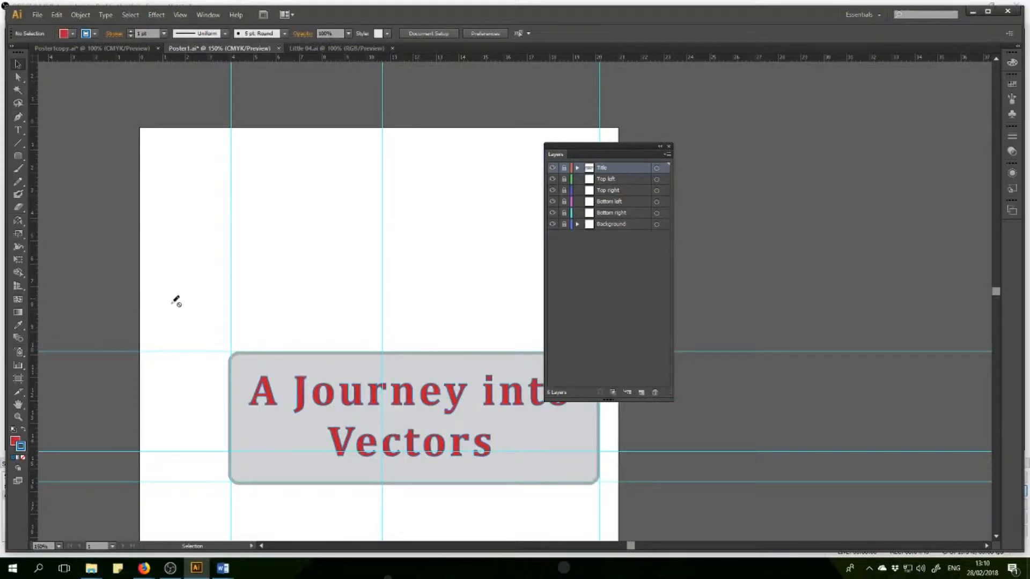
pyautogui.click(59, 546)
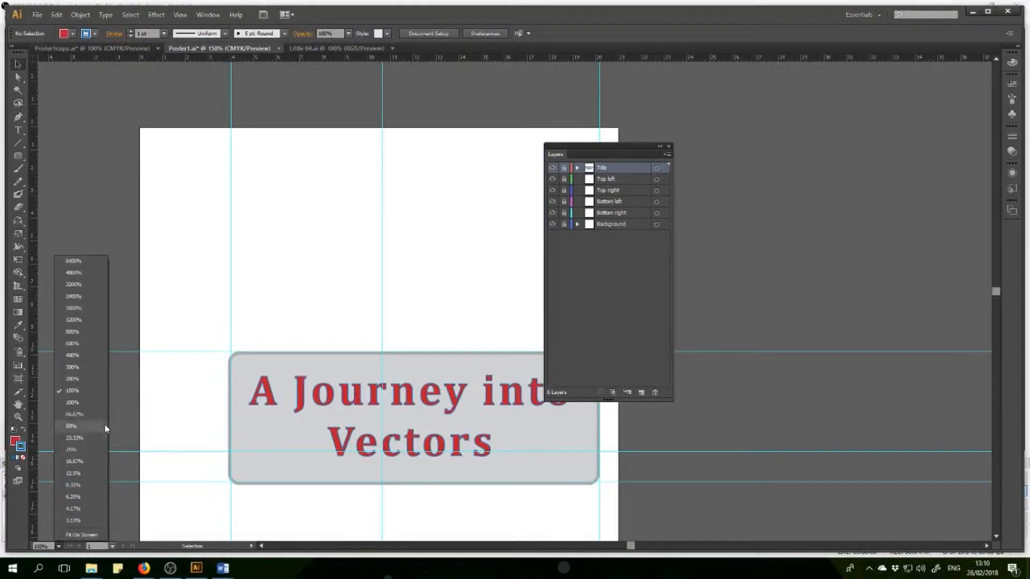
pyautogui.click(91, 403)
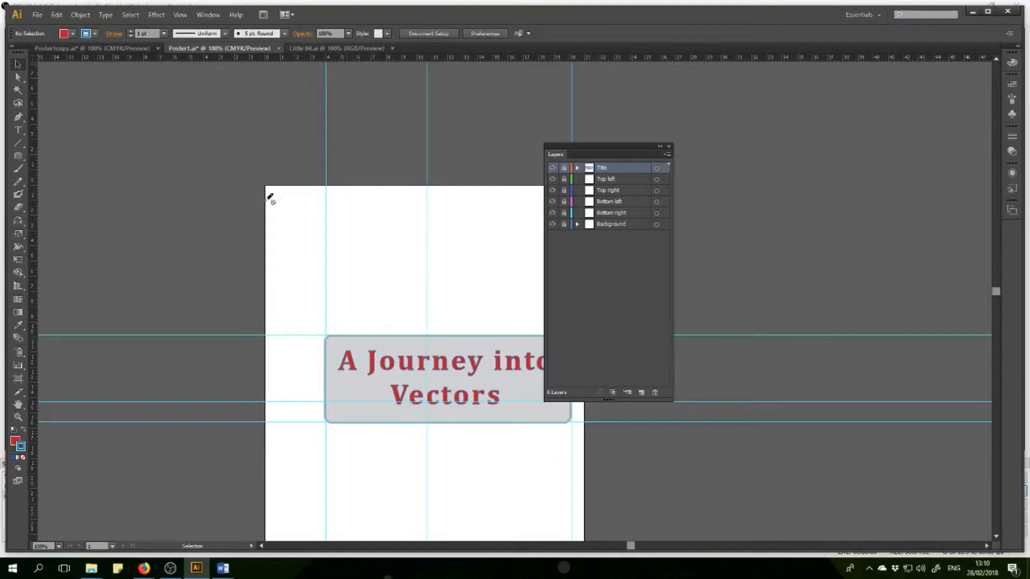
pyautogui.click(319, 50)
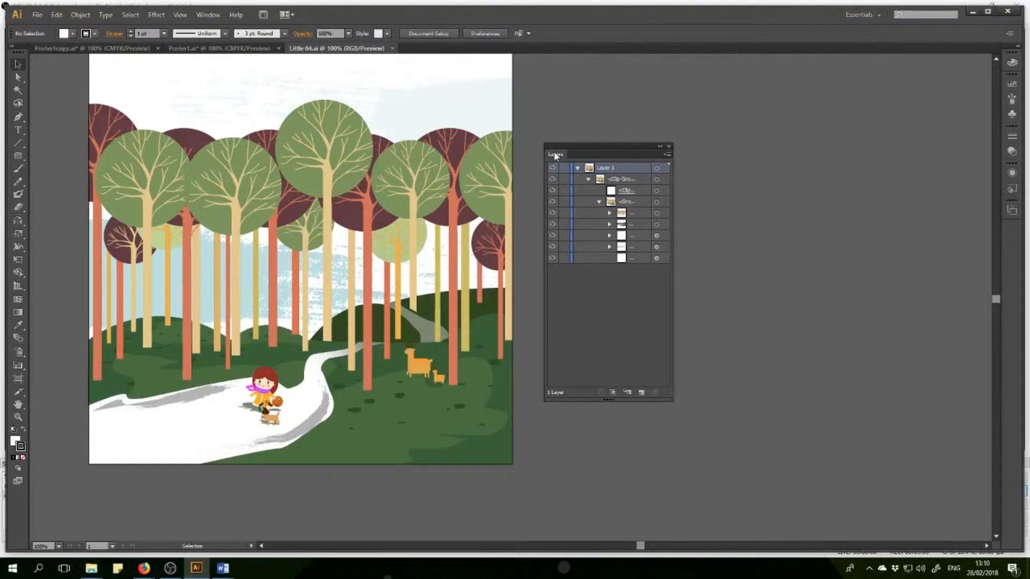
# Hide and show the clip group and its clipping path in turn to examine what the mask covers.
pyautogui.moveTo(555, 155); pyautogui.dragTo(709, 171)
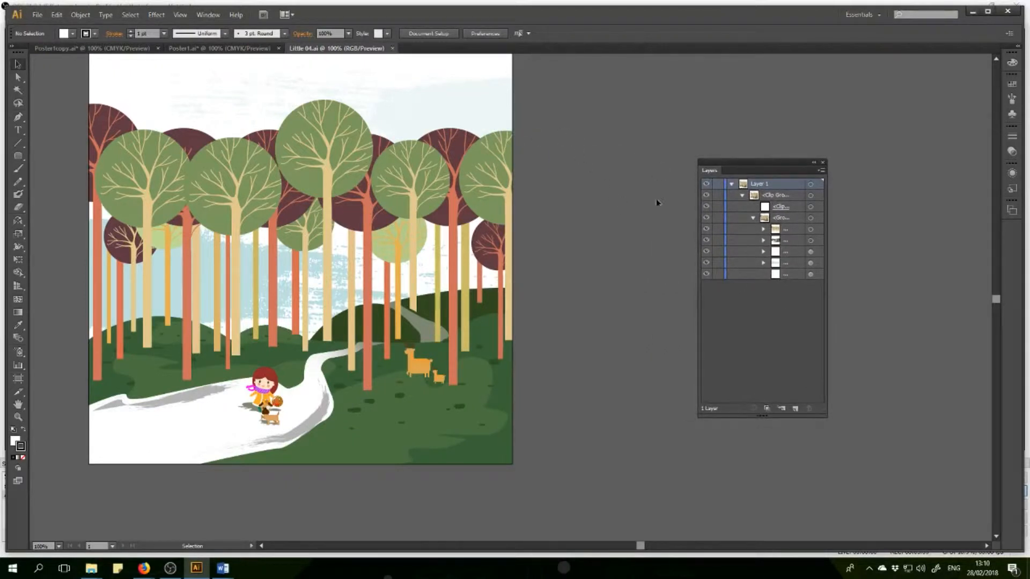
pyautogui.click(706, 195)
pyautogui.click(707, 195)
pyautogui.click(707, 207)
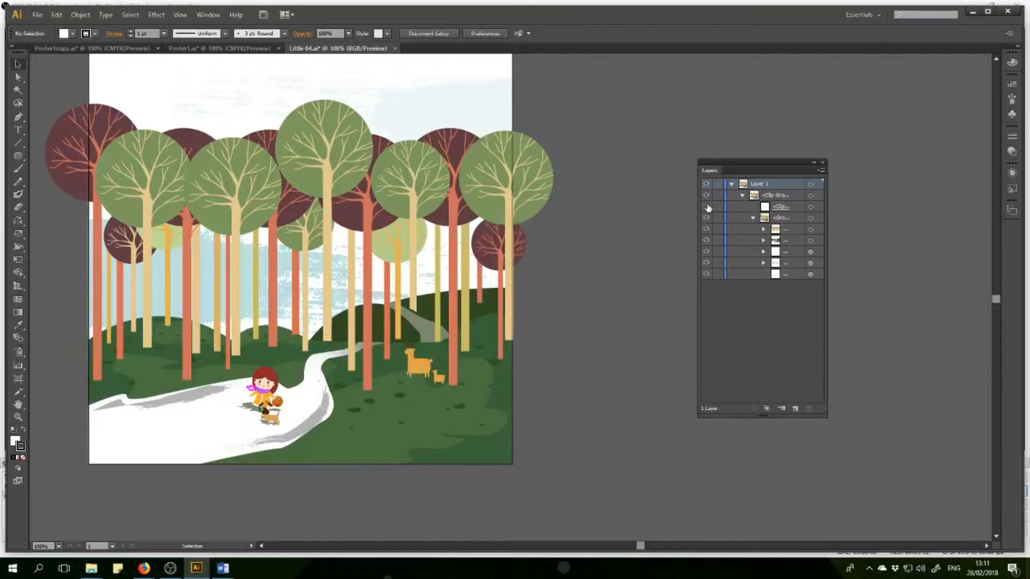
pyautogui.click(707, 207)
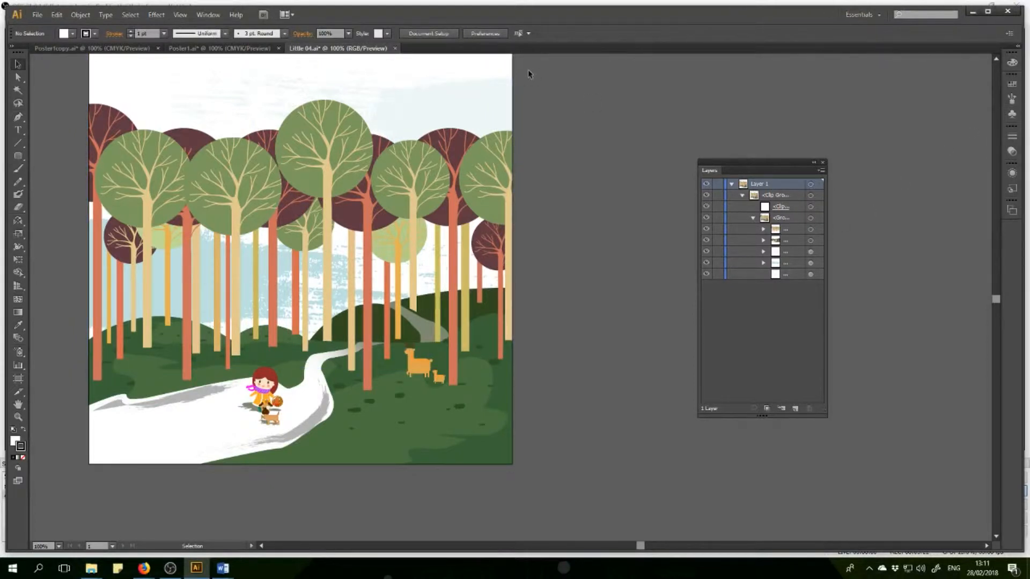
# Select everything on the active artboard of Little 04.ai and set its width to 9 cm with proportions constrained.
pyautogui.click(131, 16)
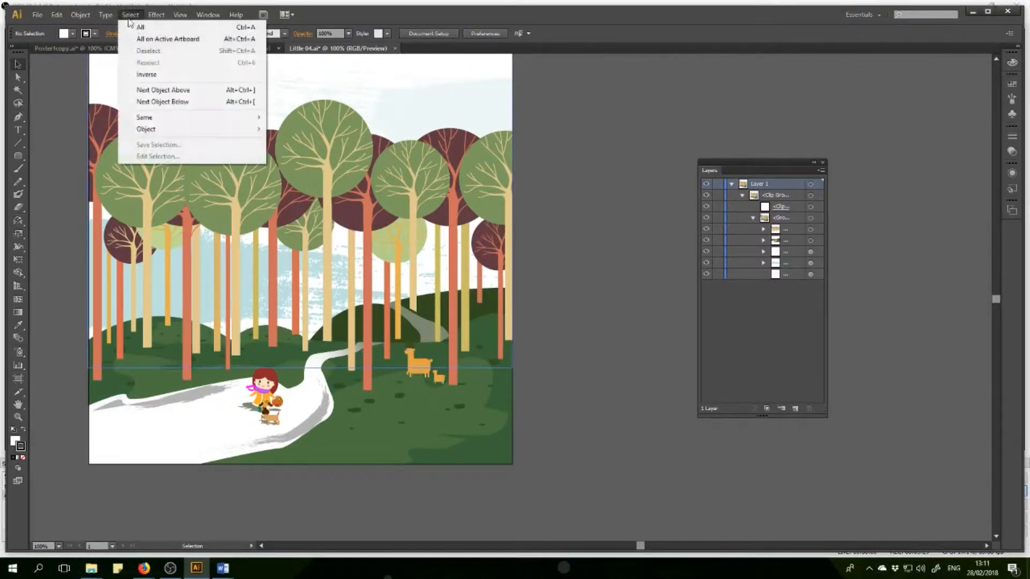
pyautogui.click(149, 40)
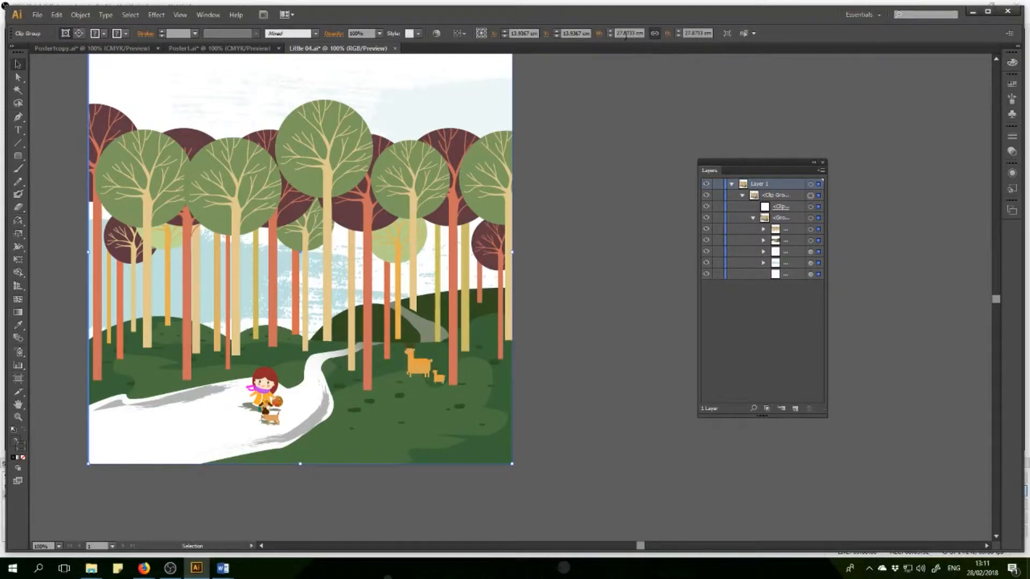
pyautogui.click(655, 34)
pyautogui.moveTo(636, 34); pyautogui.dragTo(603, 38)
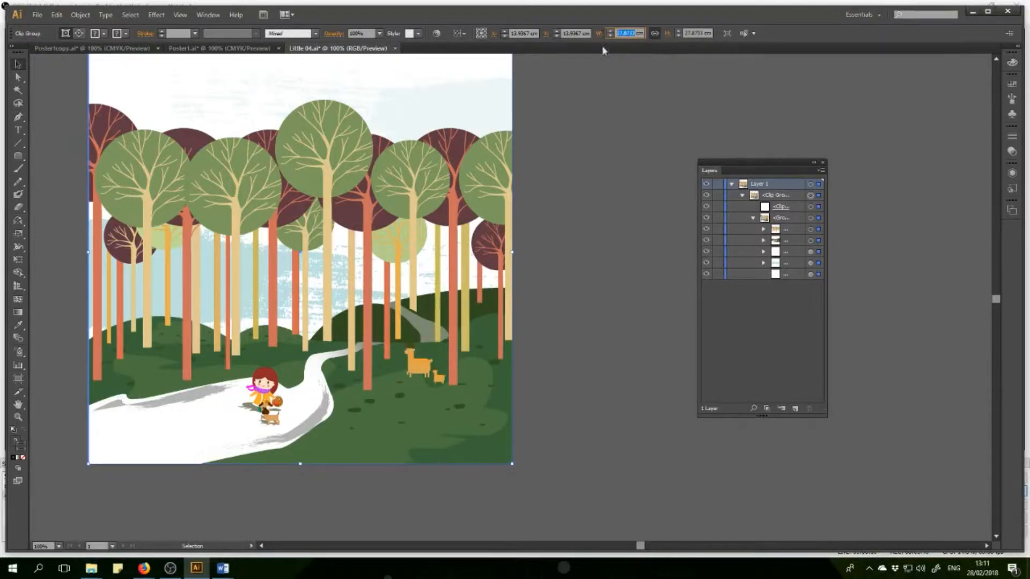
pyautogui.click(204, 48)
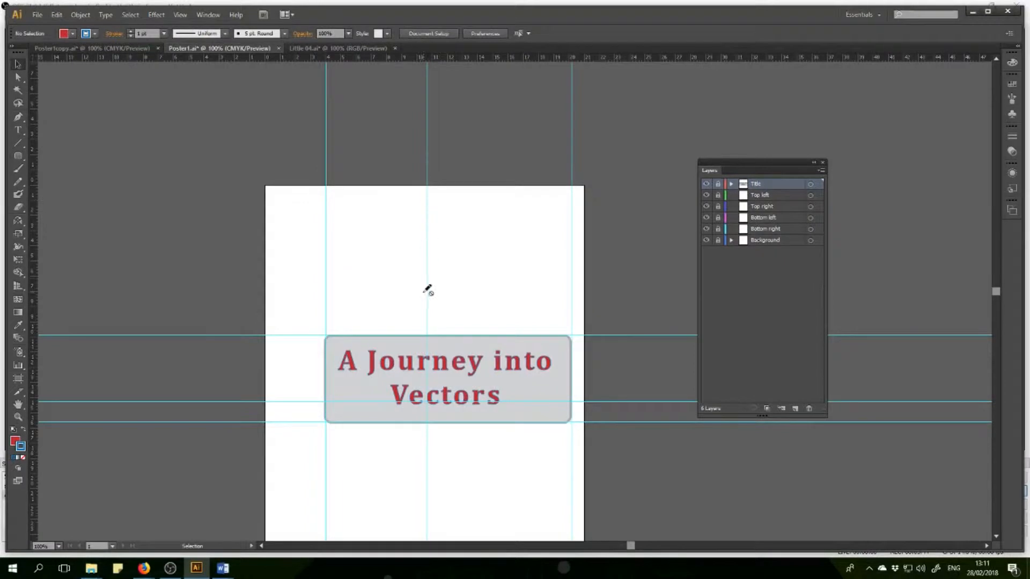
pyautogui.click(332, 48)
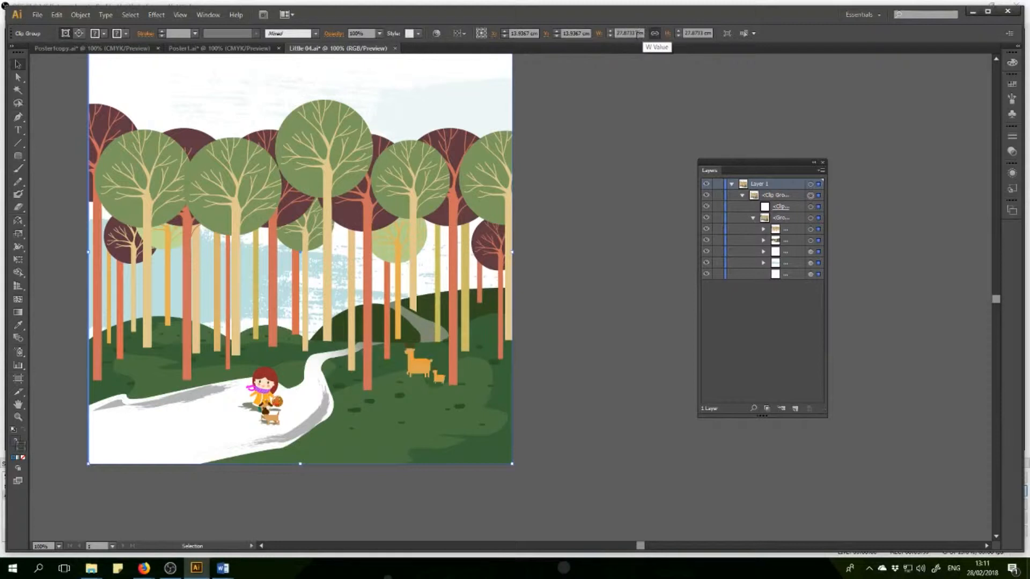
pyautogui.click(635, 34)
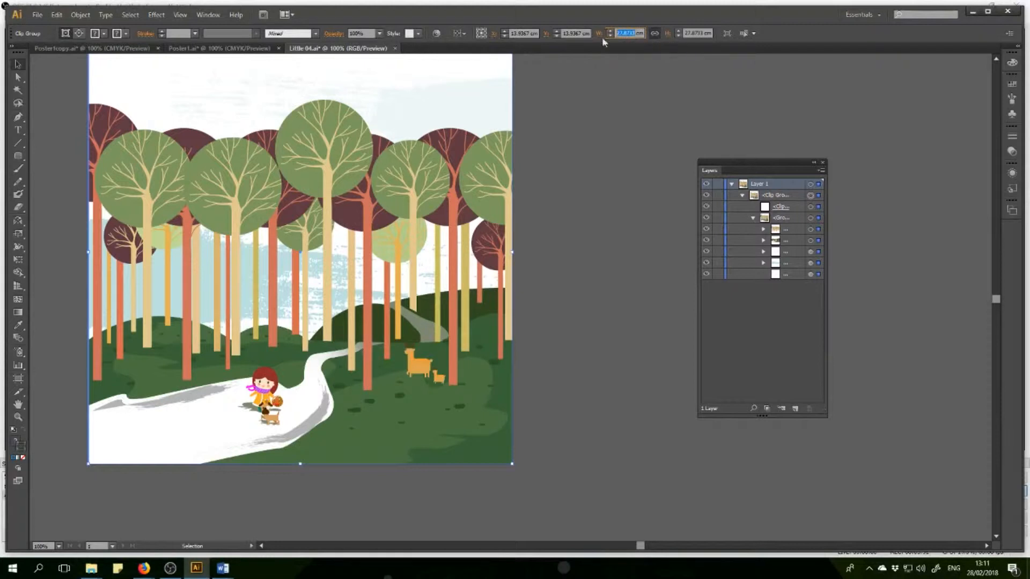
pyautogui.write('8')
pyautogui.press('Return')
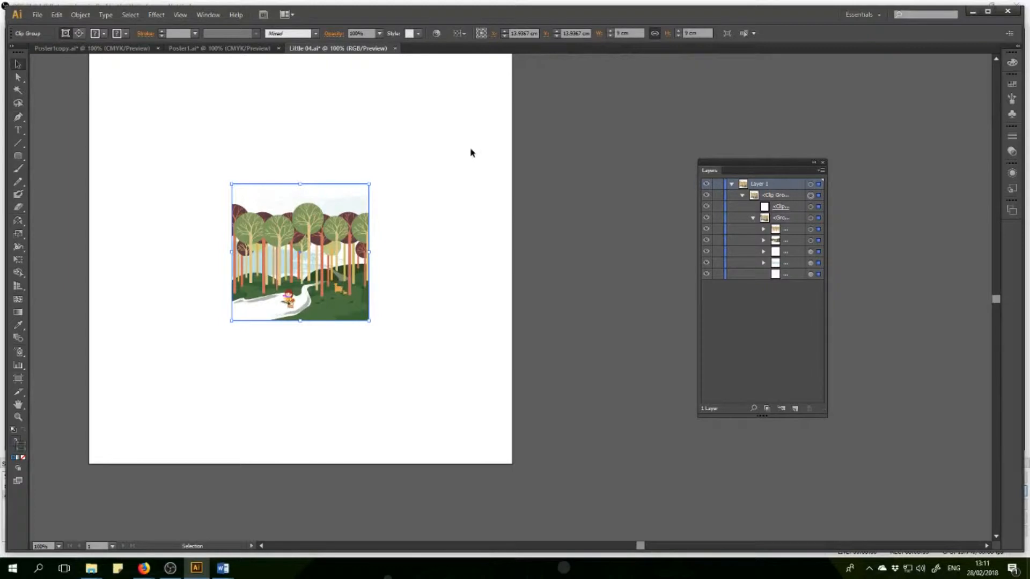
# Increase the drawing's width proportionally to 10.3 cm and compare it with the poster in Poster1.ai.
pyautogui.click(610, 31)
pyautogui.click(610, 33)
pyautogui.click(610, 32)
pyautogui.click(610, 32)
pyautogui.click(611, 32)
pyautogui.click(610, 32)
pyautogui.click(610, 32)
pyautogui.click(610, 32)
pyautogui.click(611, 32)
pyautogui.click(610, 32)
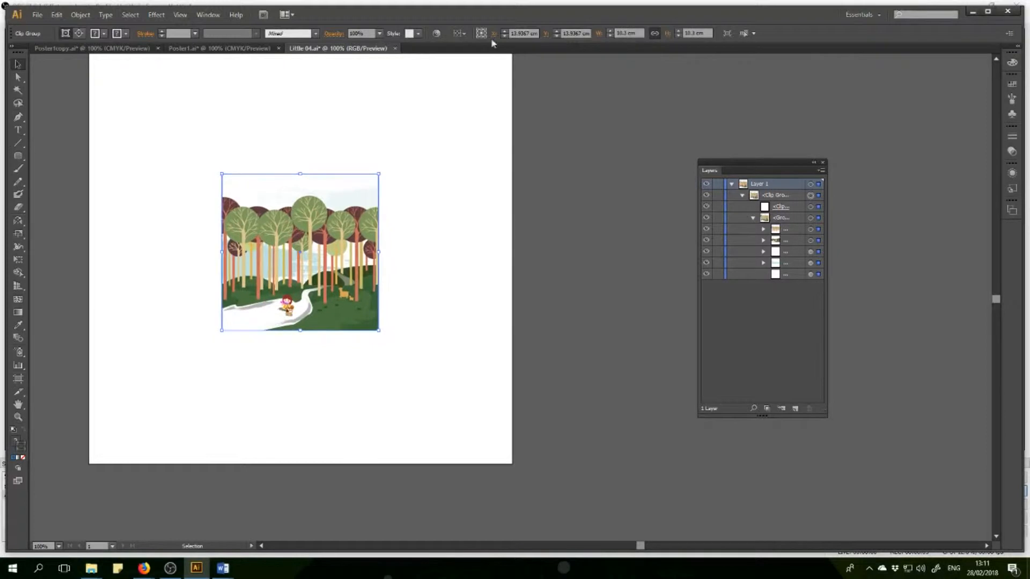
pyautogui.click(206, 49)
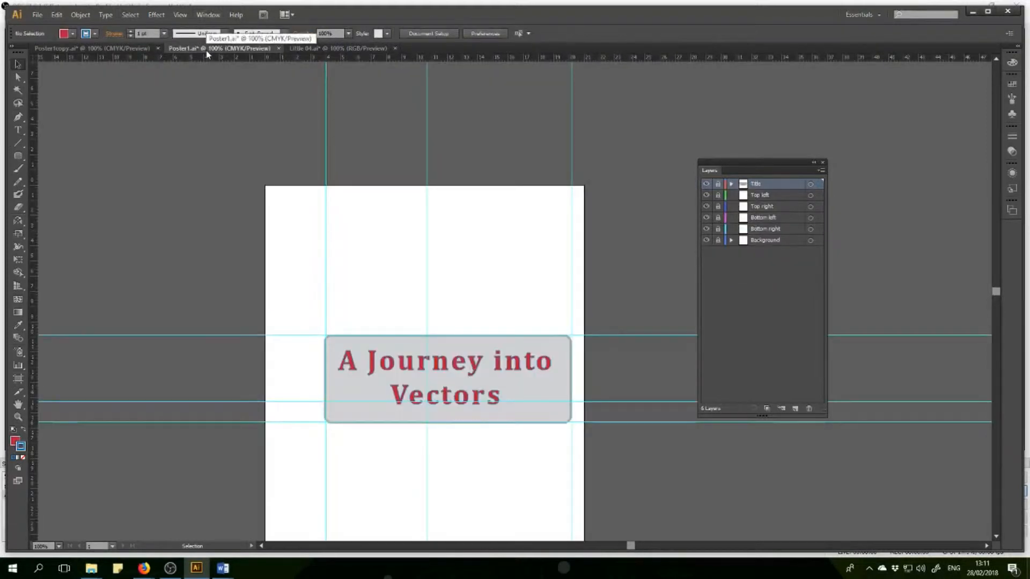
pyautogui.click(340, 49)
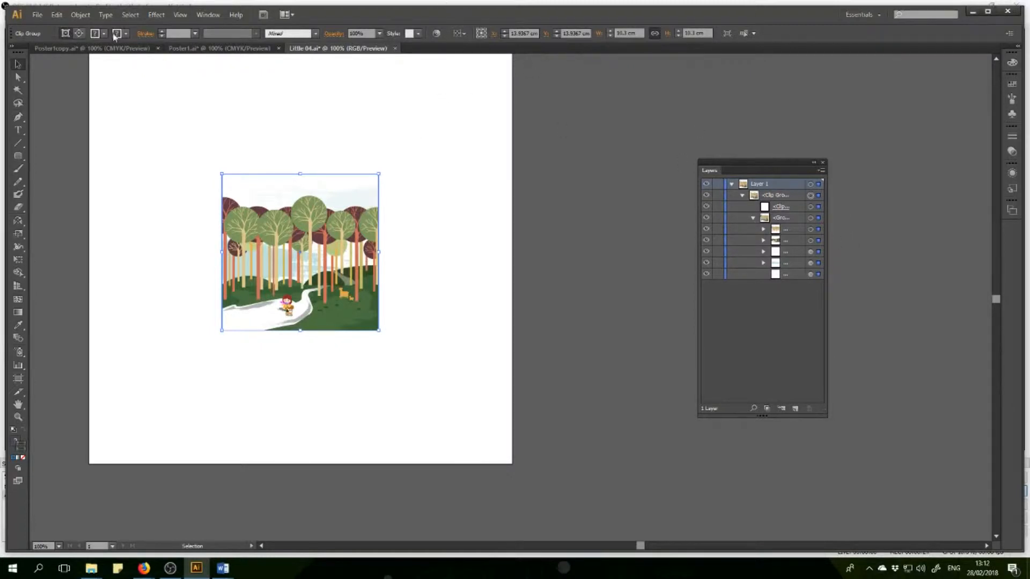
# Select everything on the active artboard of Little 04.ai and copy it.
pyautogui.click(130, 15)
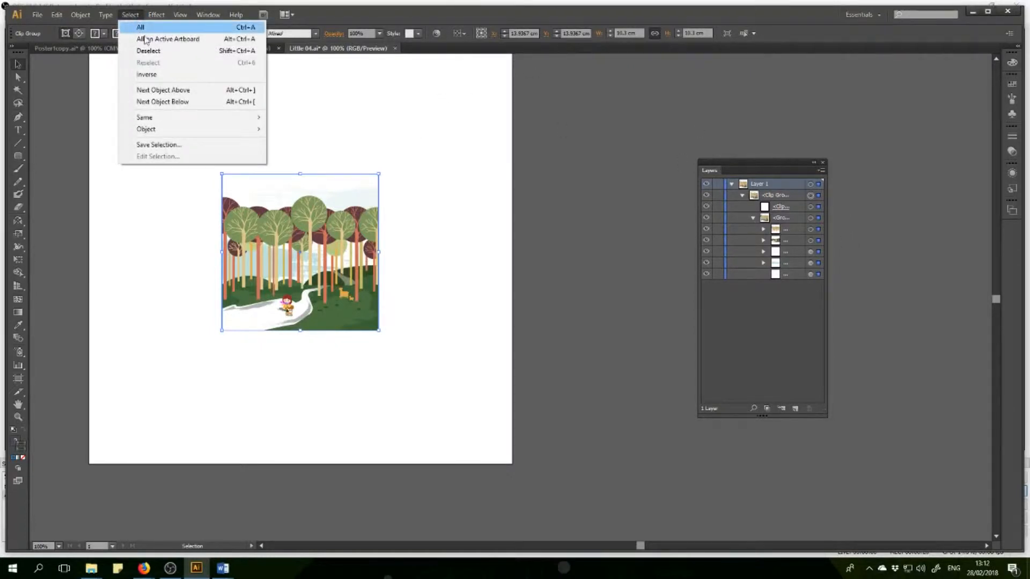
pyautogui.click(140, 39)
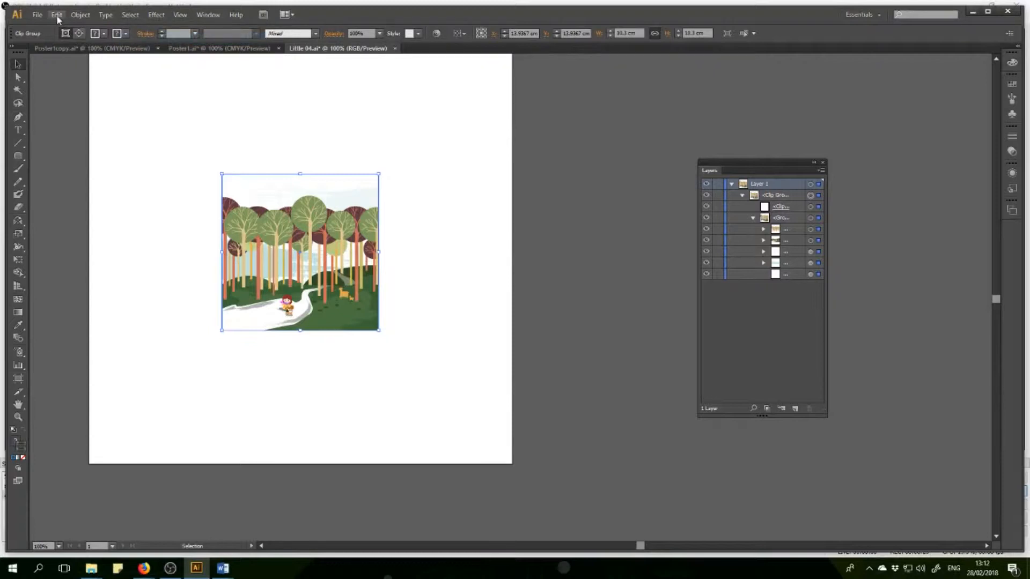
pyautogui.click(57, 16)
pyautogui.click(73, 65)
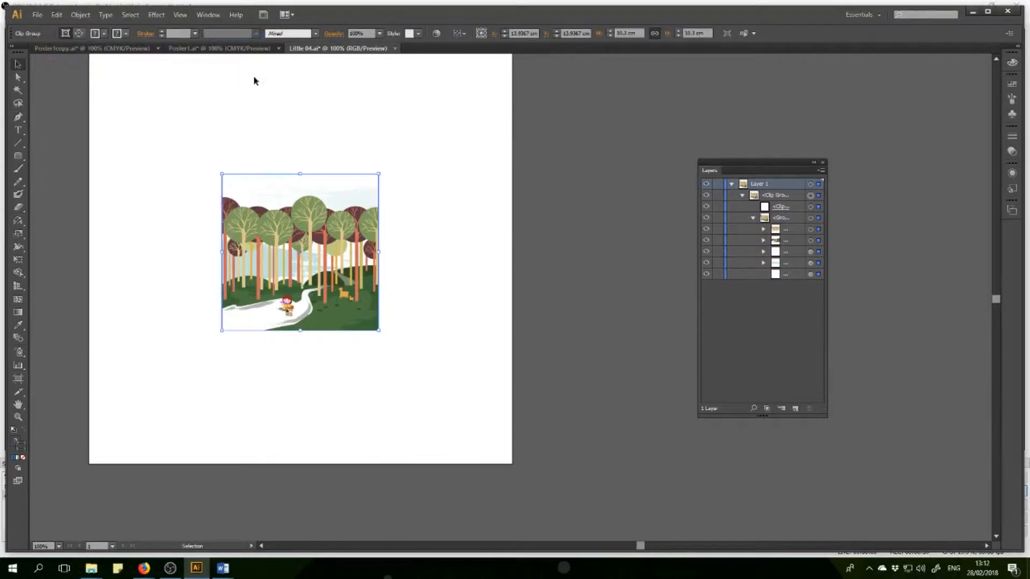
# Unlock the Top left layer in Poster1.ai and make it the active layer.
pyautogui.click(196, 49)
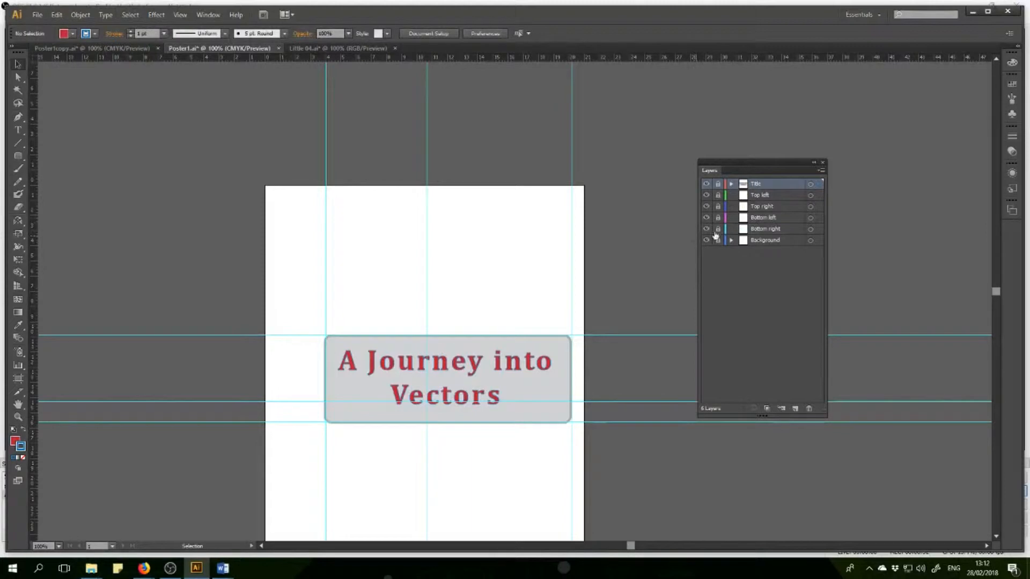
pyautogui.click(718, 195)
pyautogui.click(756, 195)
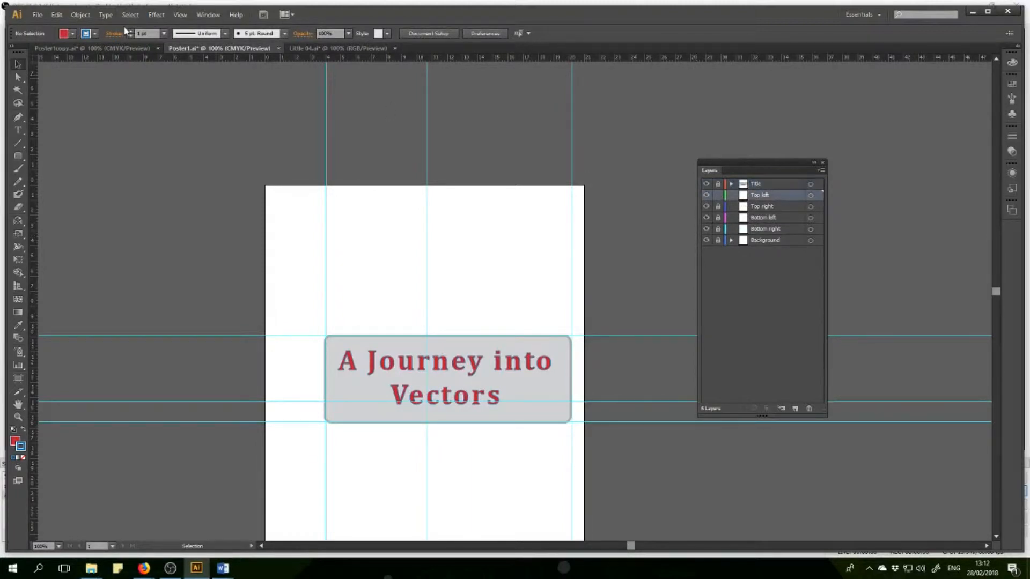
# Paste the copied forest drawing into the Top left layer and move it to the upper-left corner of the poster page.
pyautogui.click(57, 14)
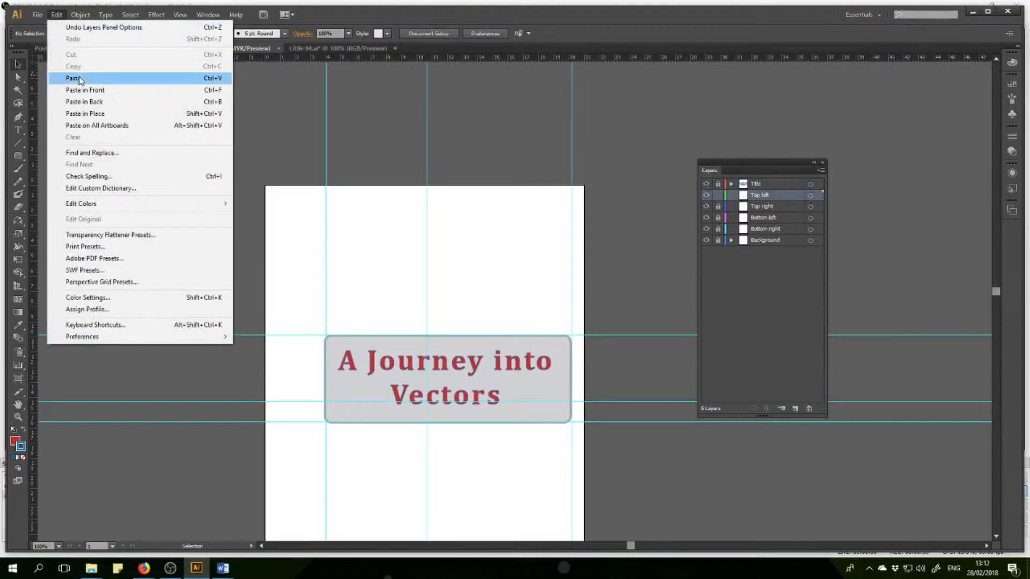
pyautogui.click(74, 78)
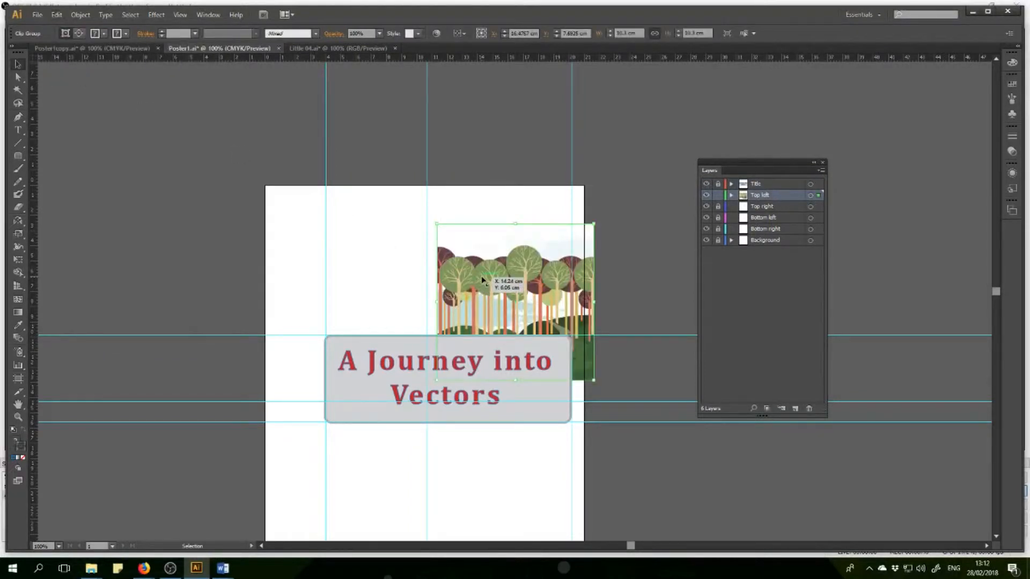
pyautogui.moveTo(464, 280); pyautogui.dragTo(295, 244)
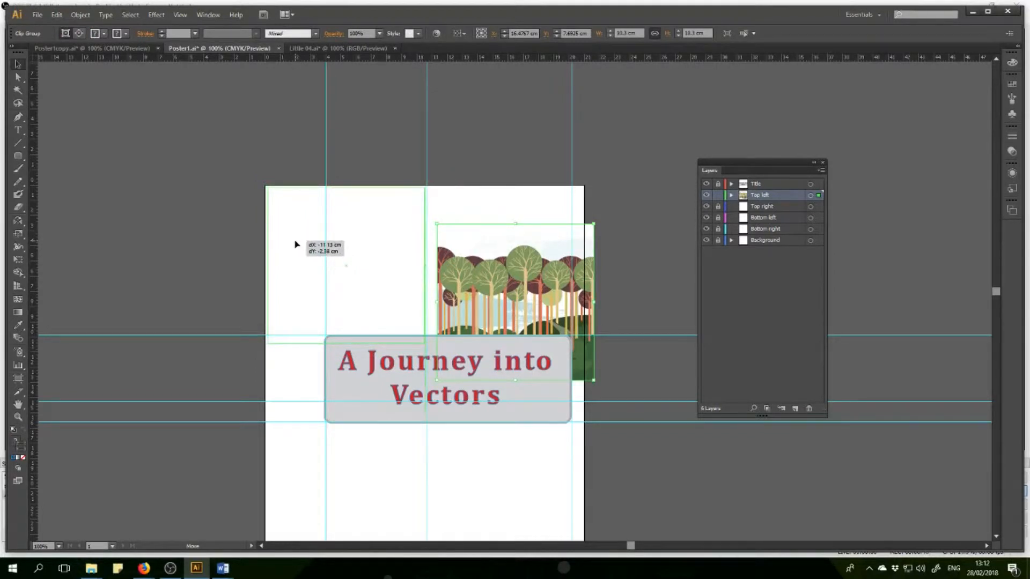
pyautogui.moveTo(295, 244); pyautogui.dragTo(295, 244)
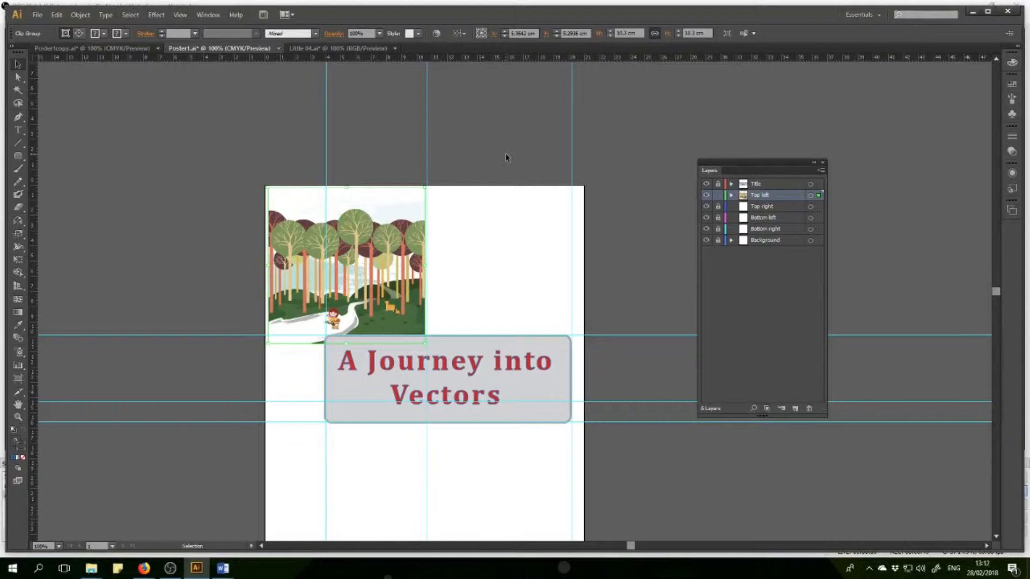
# Nudge the forest drawing up toward the title box's upper edge and left to the page's left edge.
pyautogui.press('Up')
pyautogui.press('Up')
pyautogui.press('Up')
pyautogui.press('Up')
pyautogui.press('Up')
pyautogui.press('Up')
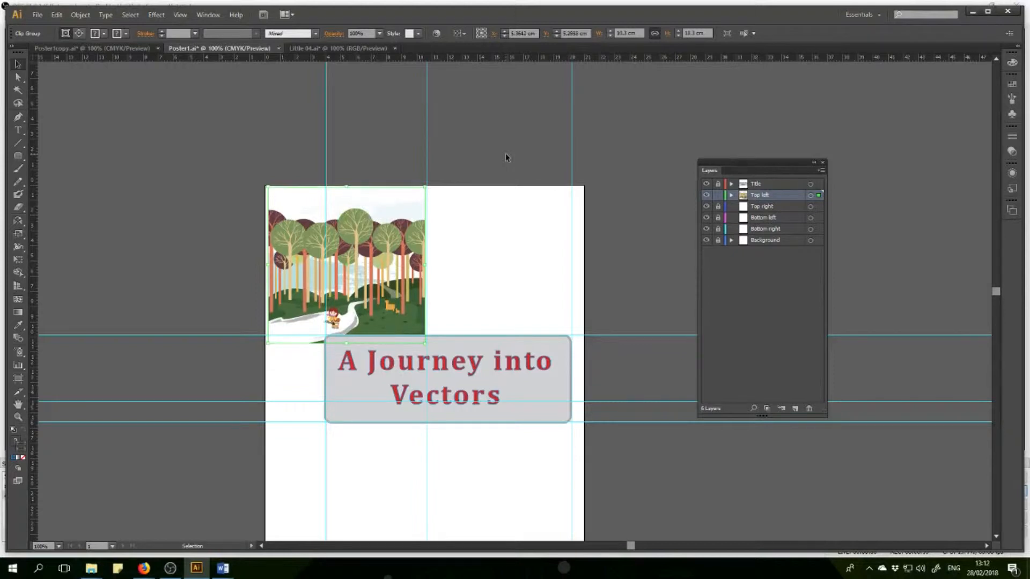
pyautogui.press('Up')
pyautogui.press('Up')
pyautogui.press('Left')
pyautogui.press('Left')
pyautogui.press('Left')
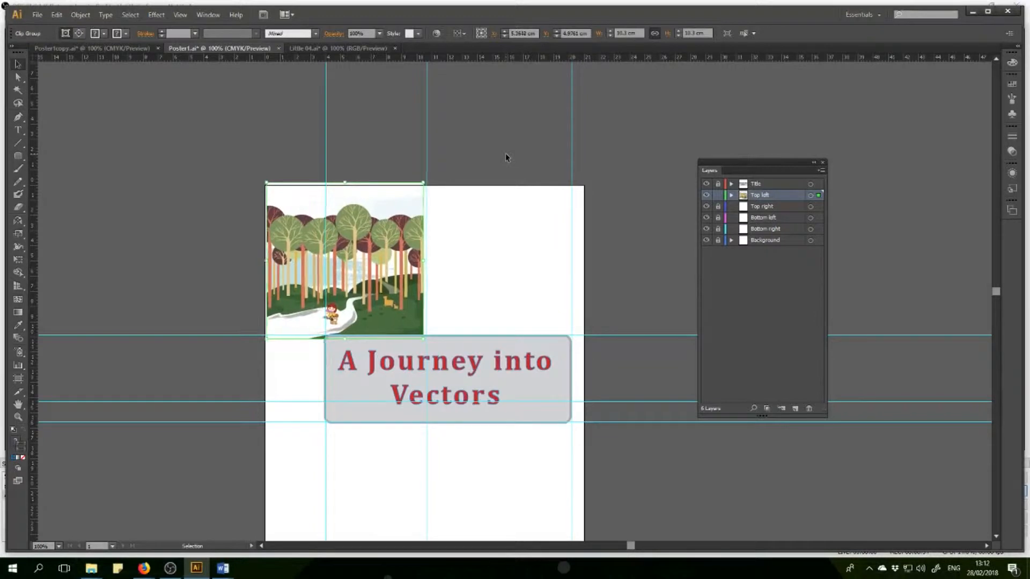
pyautogui.press('Left')
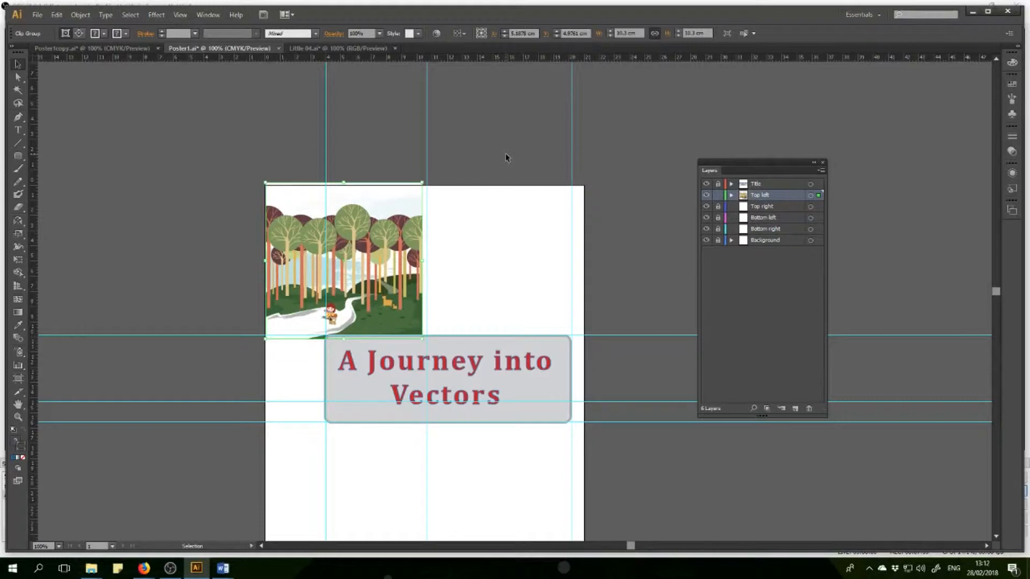
# Nudge the forest drawing right until its right edge meets the middle vertical guide, and deselect it.
pyautogui.press('Right')
pyautogui.press('Right')
pyautogui.press('Right')
pyautogui.press('Right')
pyautogui.press('Right')
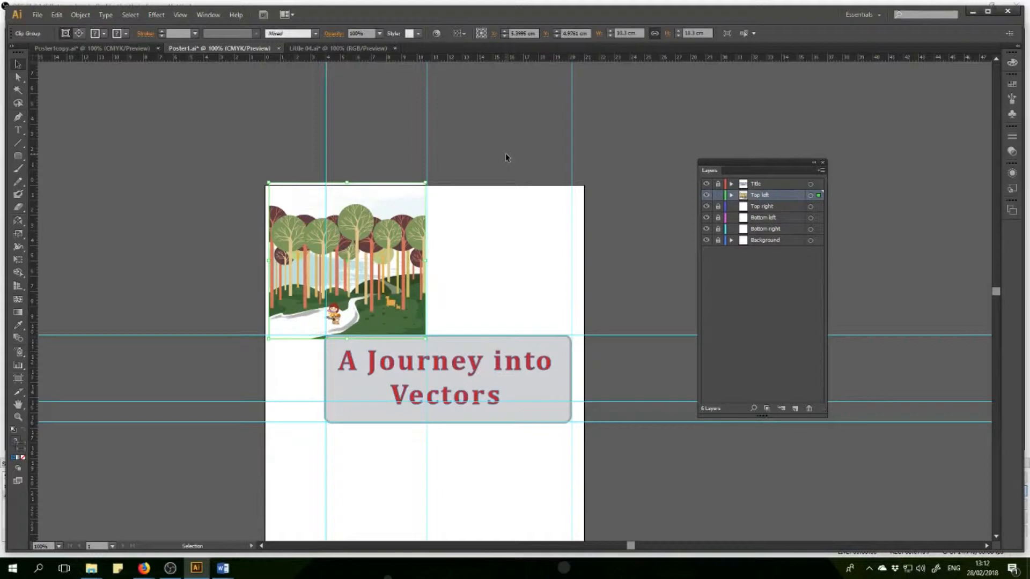
pyautogui.press('Right')
pyautogui.press('Right')
pyautogui.press('Left')
pyautogui.press('Left')
pyautogui.click(510, 153)
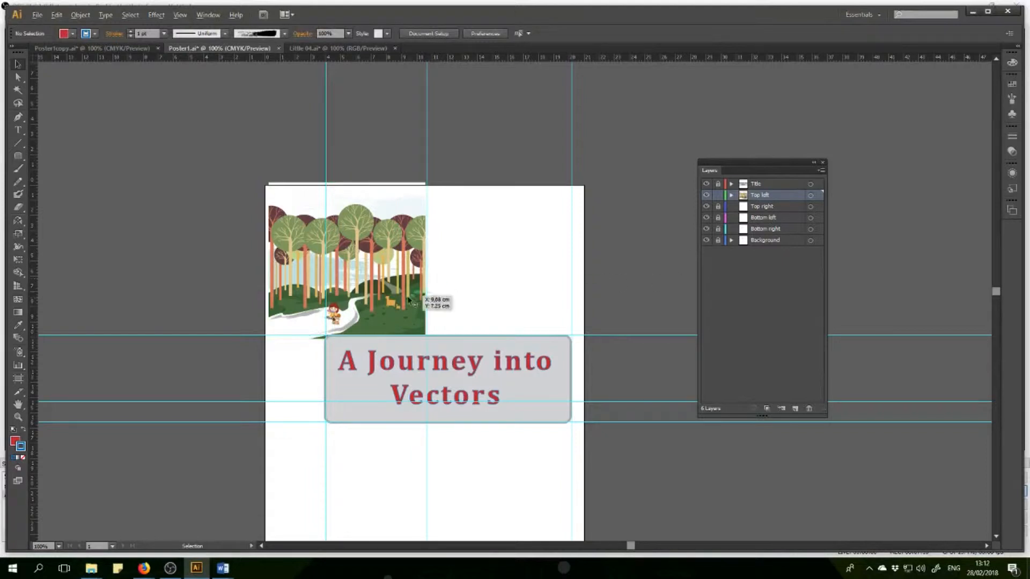
# Inspect the placed drawing up close and compare it with the original artwork in Little 04.ai.
pyautogui.scroll(2, 390, 300)
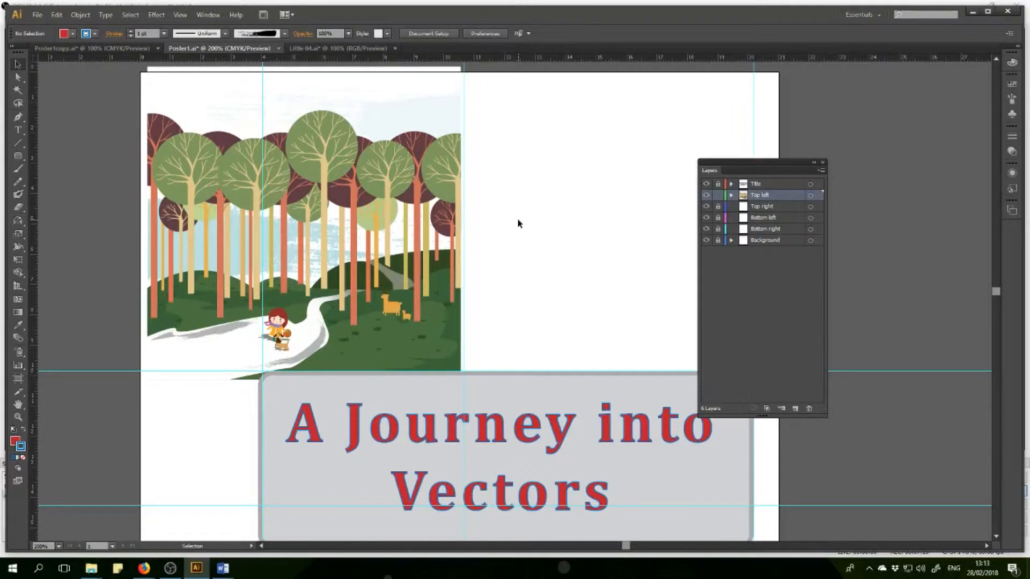
pyautogui.keyDown('alt'); pyautogui.scroll(-2, 515, 226); pyautogui.keyUp('alt')
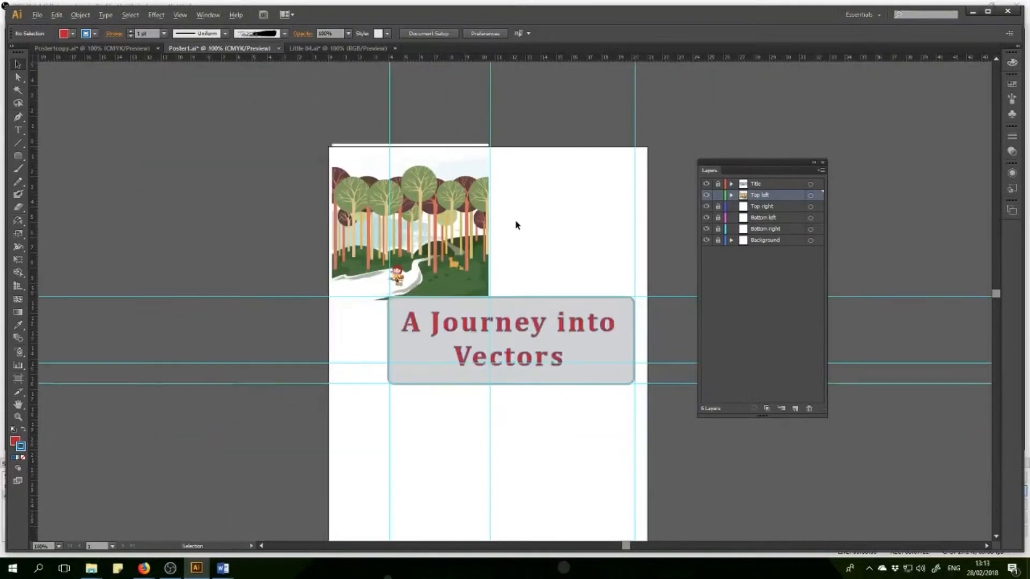
pyautogui.keyDown('alt'); pyautogui.scroll(1, 556, 228); pyautogui.keyUp('alt')
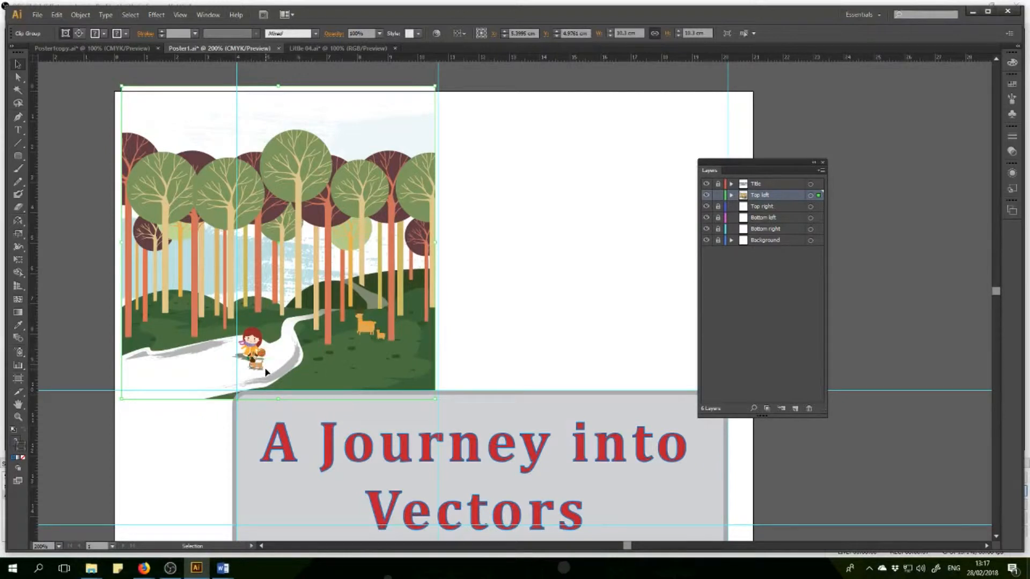
pyautogui.click(339, 51)
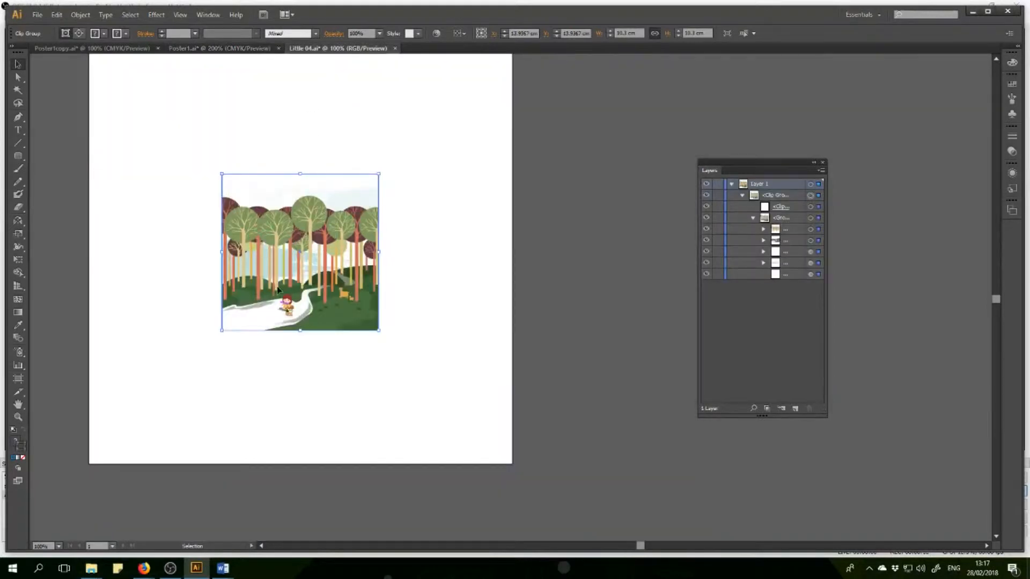
pyautogui.click(194, 50)
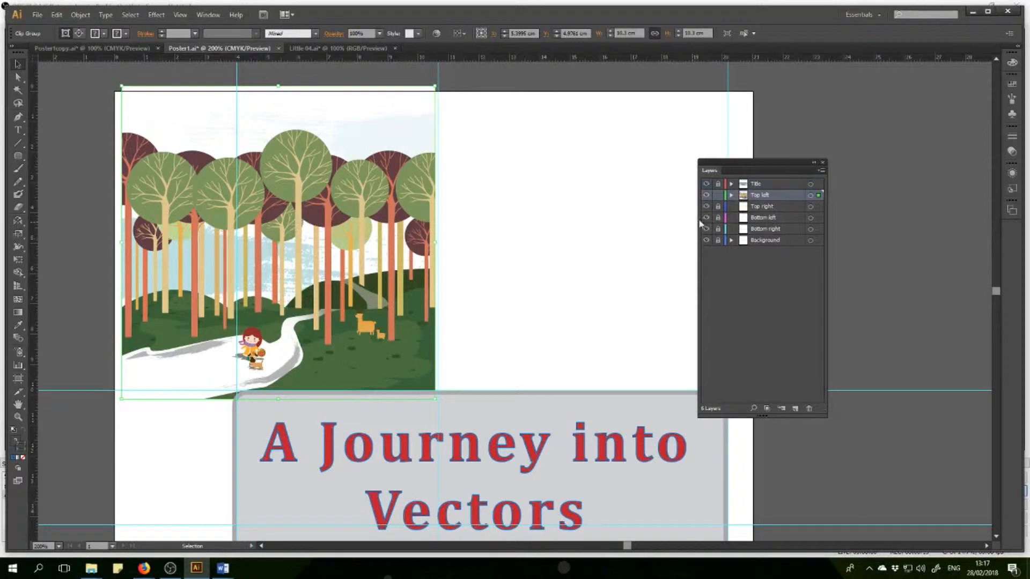
# Expand the Top left layer and examine the sublayers nested in the drawing's clip group around the girl and dog.
pyautogui.click(731, 195)
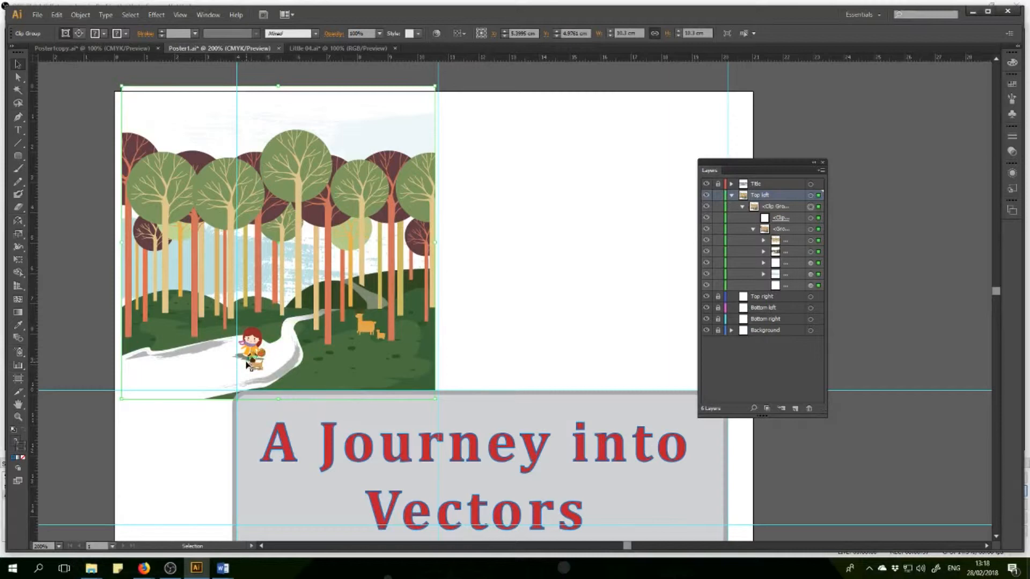
pyautogui.scroll(4, 242, 367)
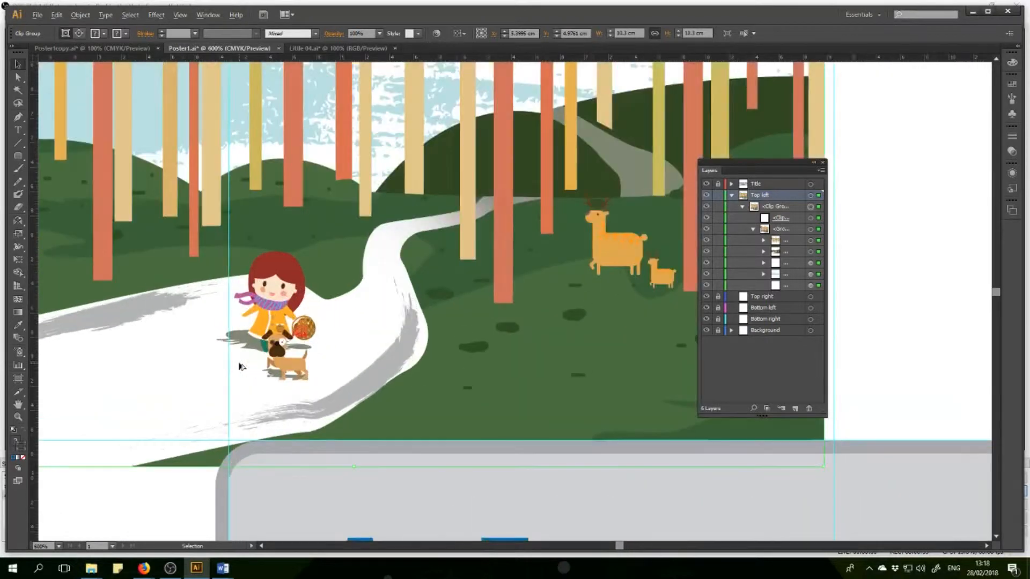
pyautogui.scroll(1, 241, 366)
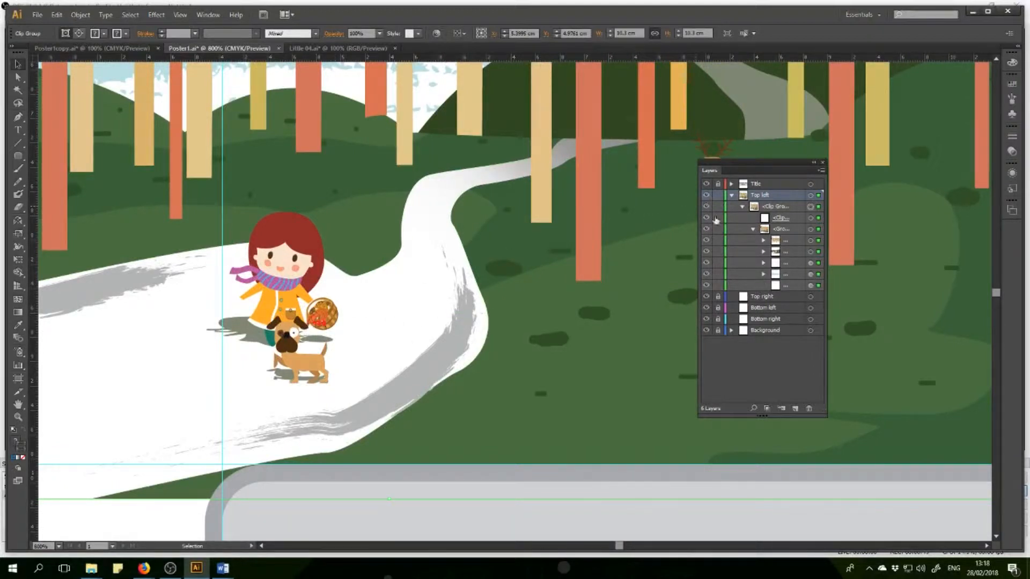
pyautogui.hotkey('ctrl', 'a')
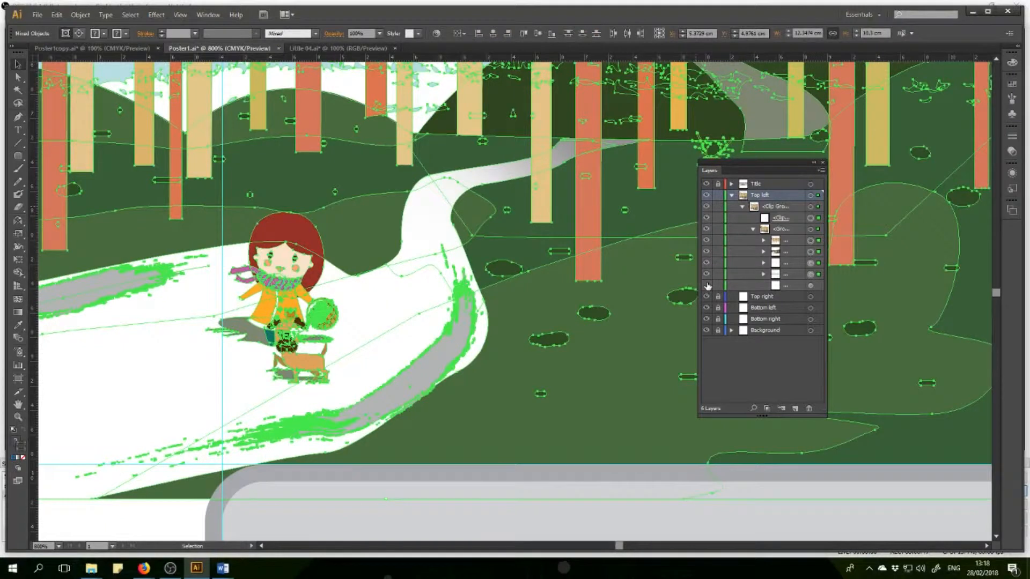
pyautogui.click(764, 274)
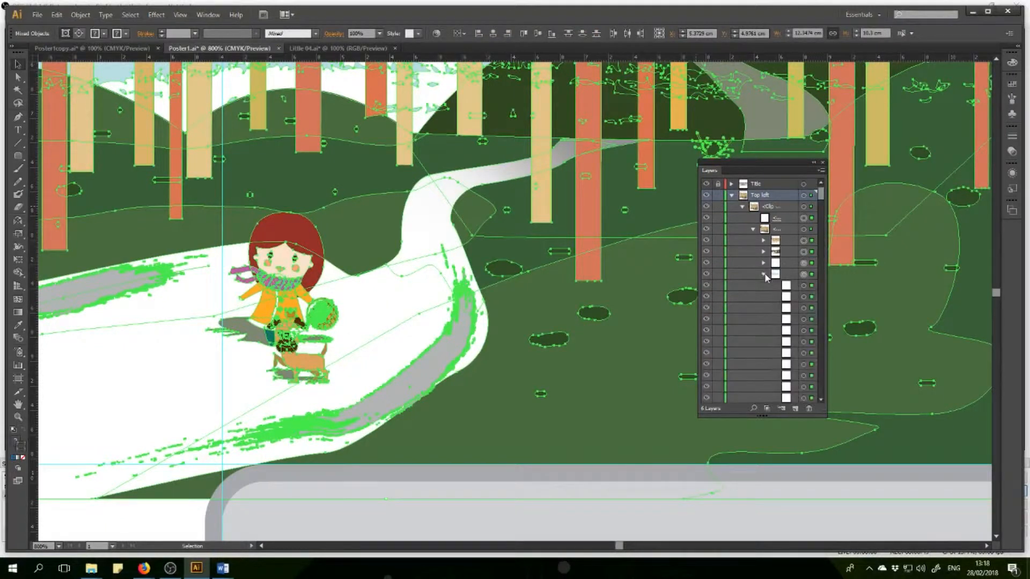
pyautogui.click(763, 274)
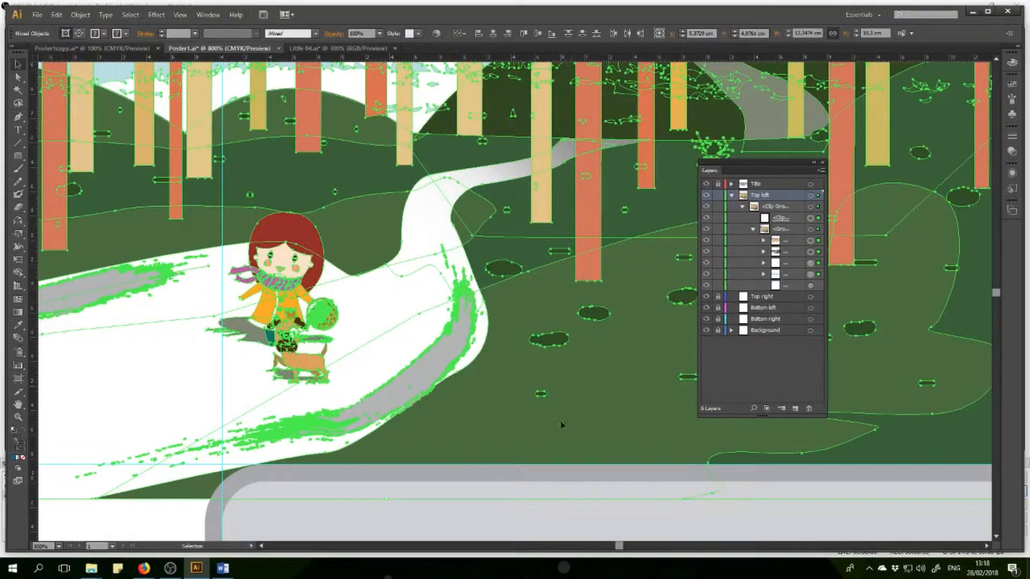
# Try isolating the drawing's clip group, move up to the Top left layer level, and exit isolation mode.
pyautogui.doubleClick(294, 292)
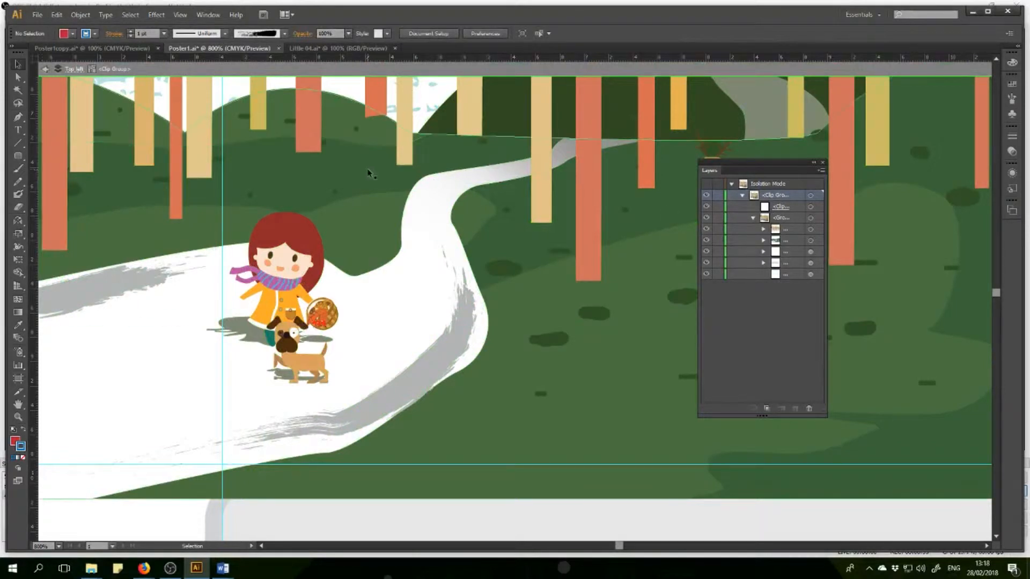
pyautogui.click(72, 70)
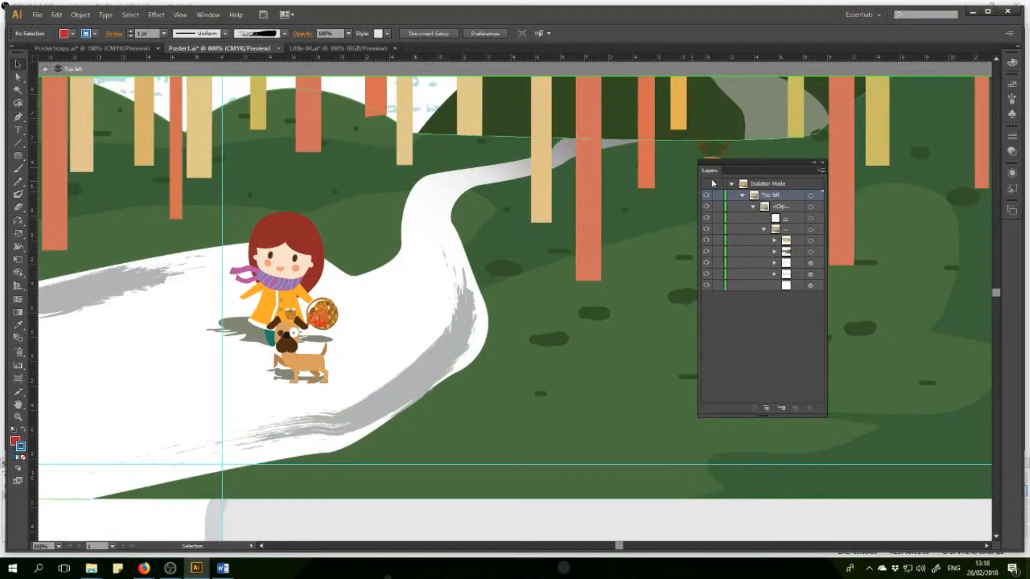
pyautogui.rightClick(449, 248)
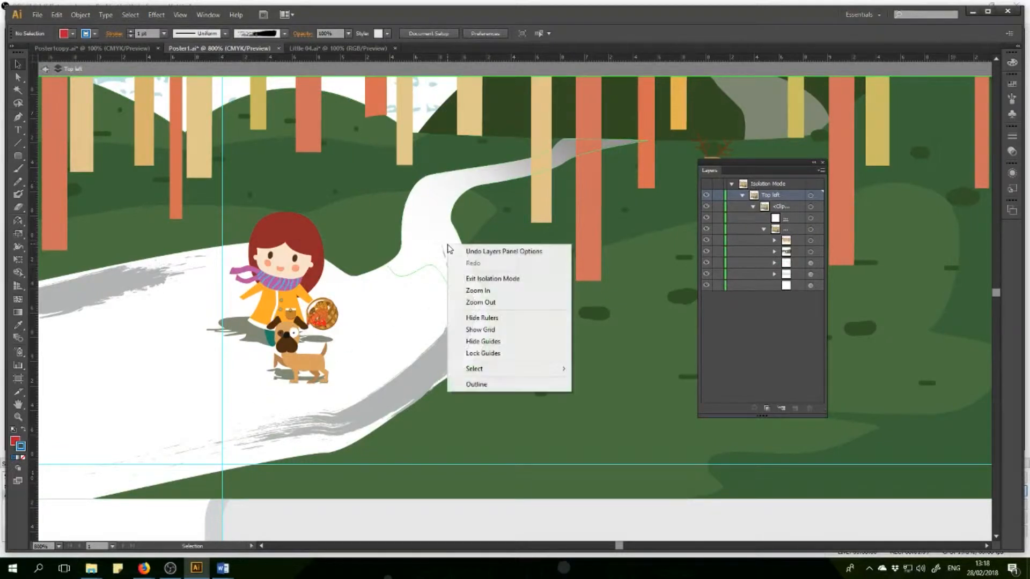
pyautogui.click(468, 280)
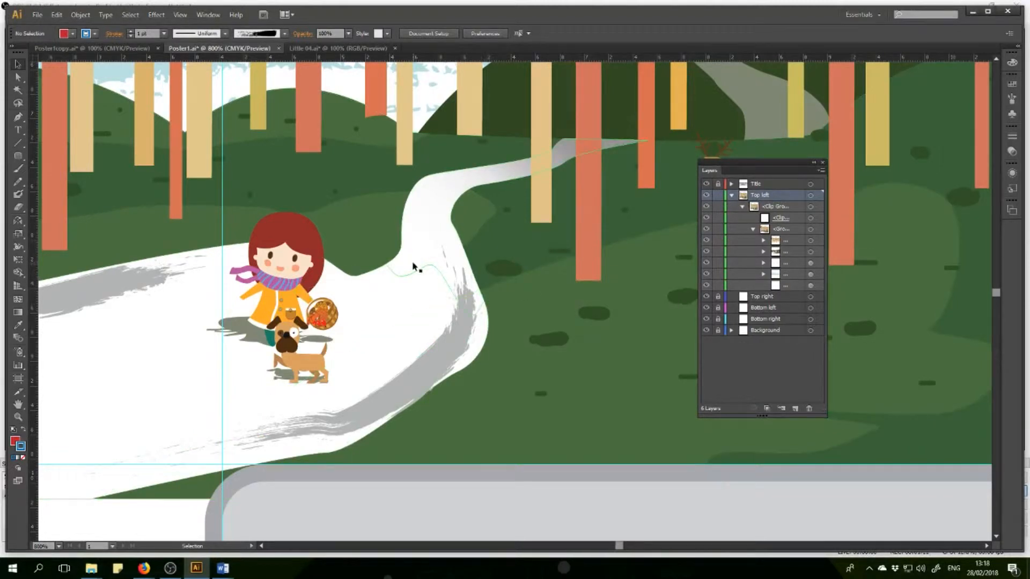
pyautogui.click(58, 546)
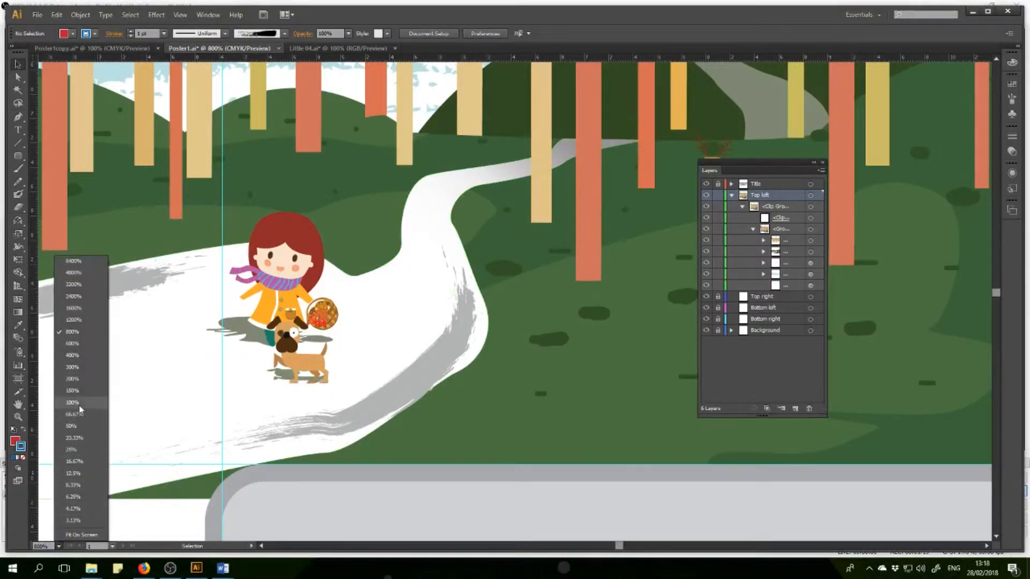
pyautogui.click(79, 406)
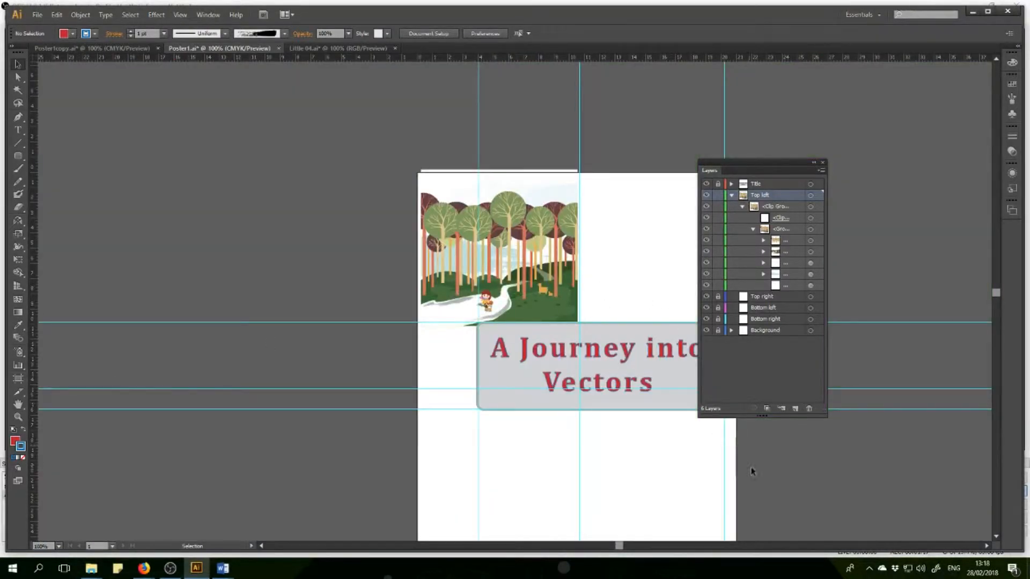
pyautogui.click(731, 196)
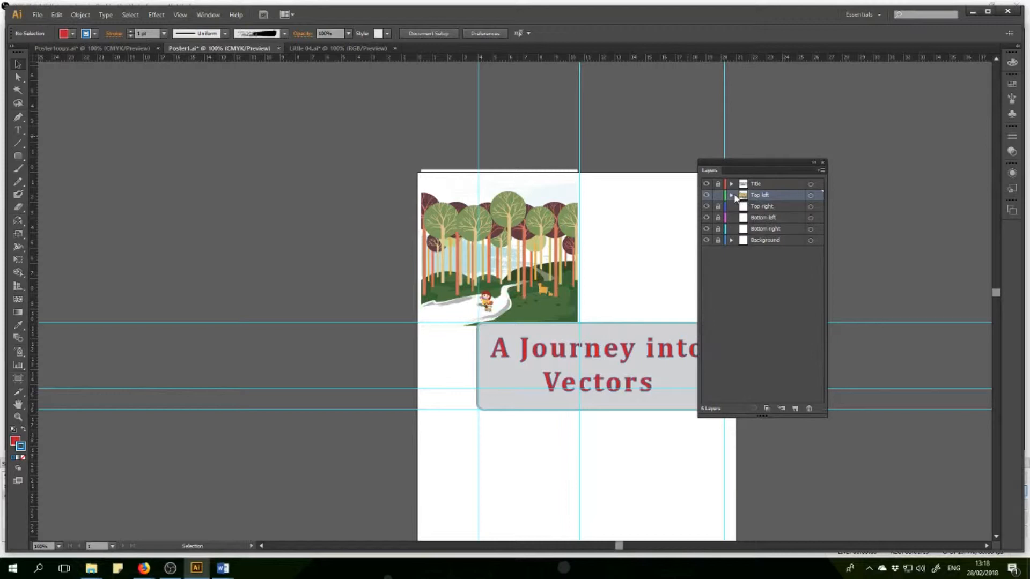
pyautogui.click(717, 198)
pyautogui.click(730, 195)
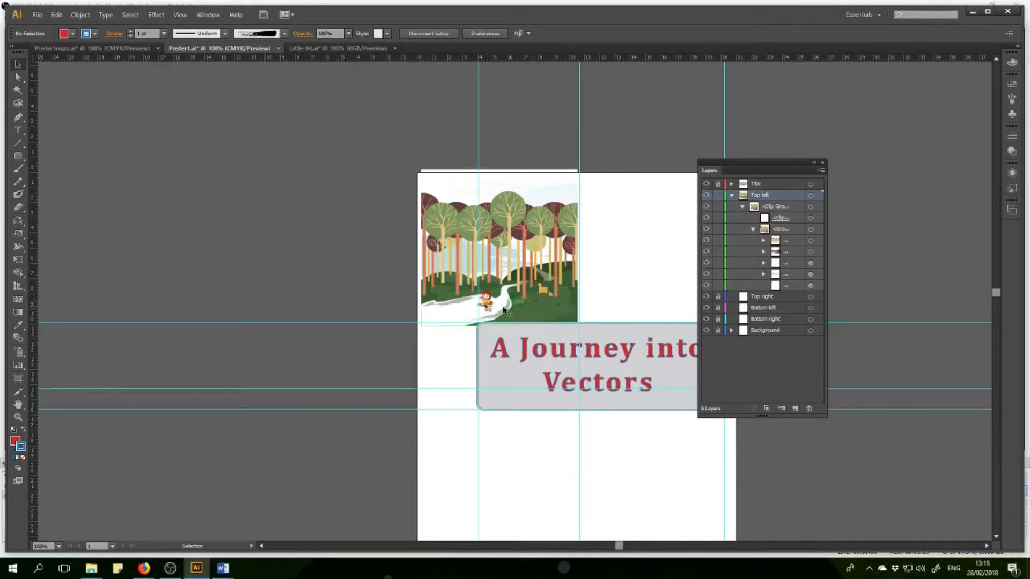
# Isolate the forest drawing's clip group in the Top left layer and select the artwork group containing the girl and dog.
pyautogui.scroll(5, 504, 310)
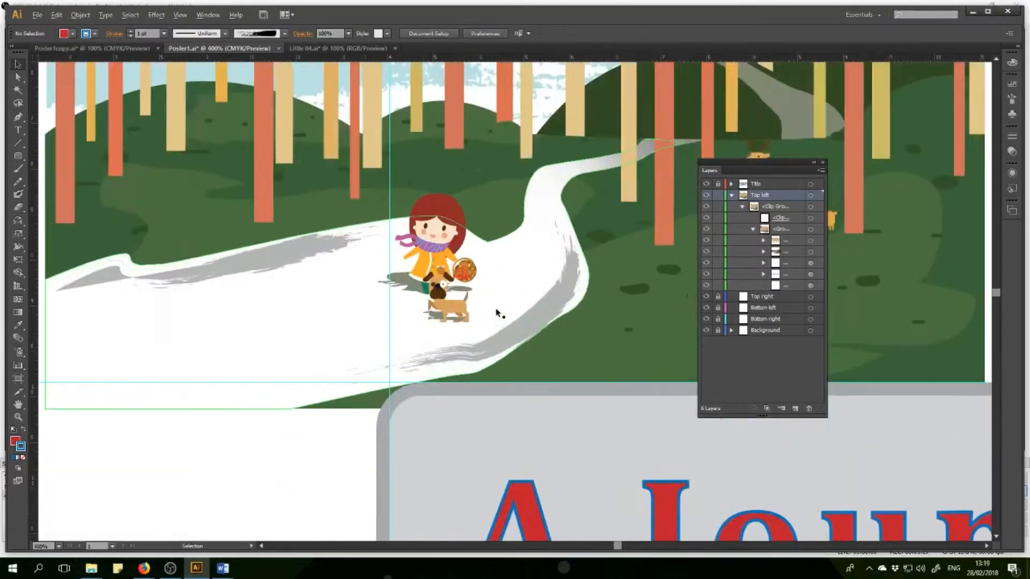
pyautogui.scroll(1, 497, 313)
pyautogui.scroll(1, 498, 313)
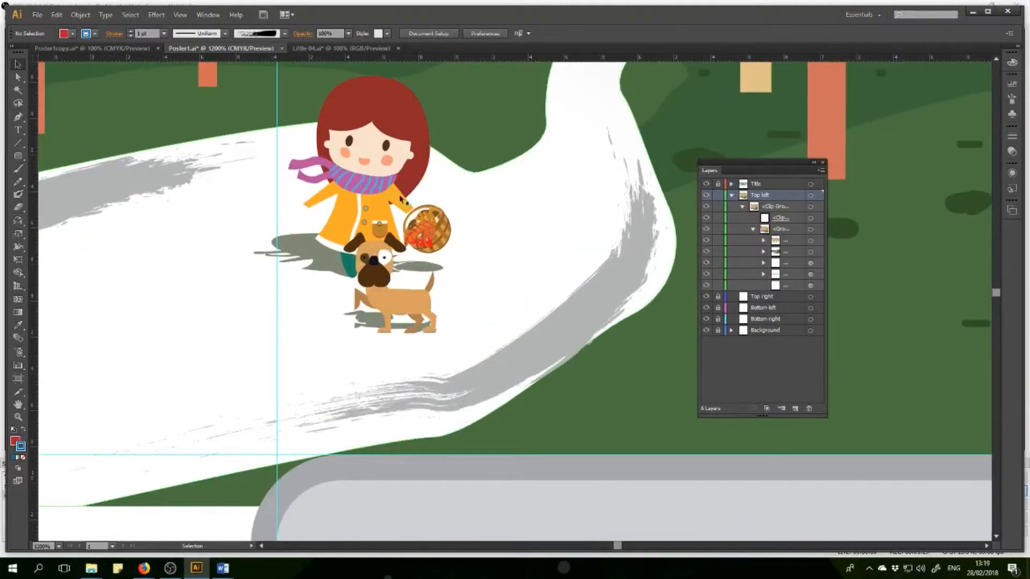
pyautogui.click(399, 178)
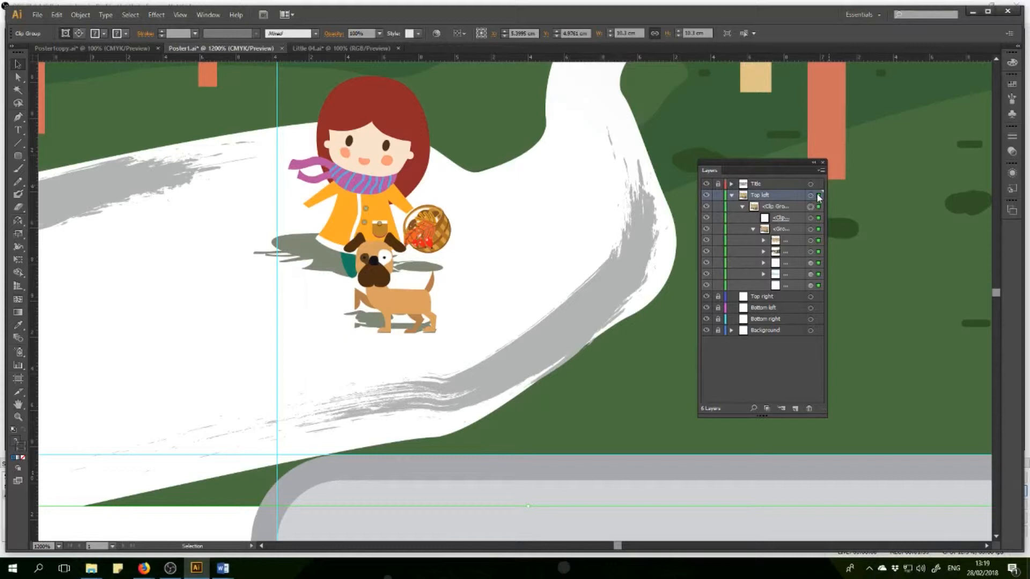
pyautogui.doubleClick(429, 243)
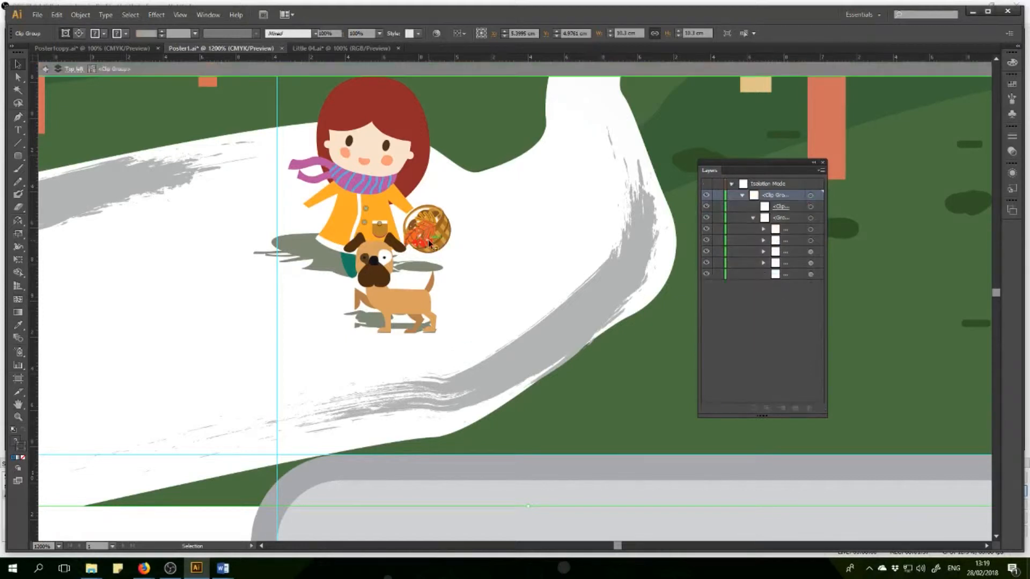
pyautogui.click(429, 243)
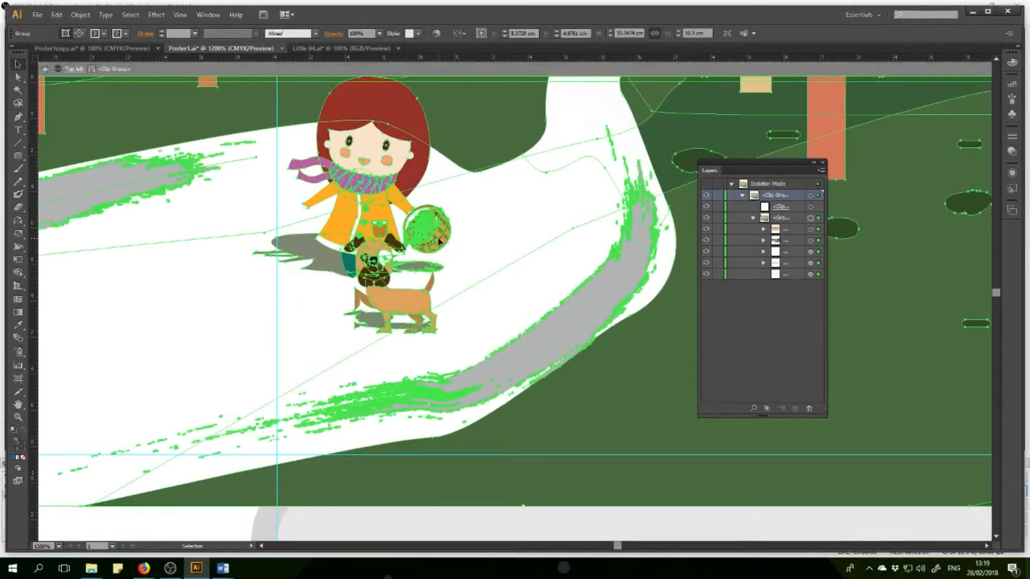
pyautogui.scroll(-5, 439, 241)
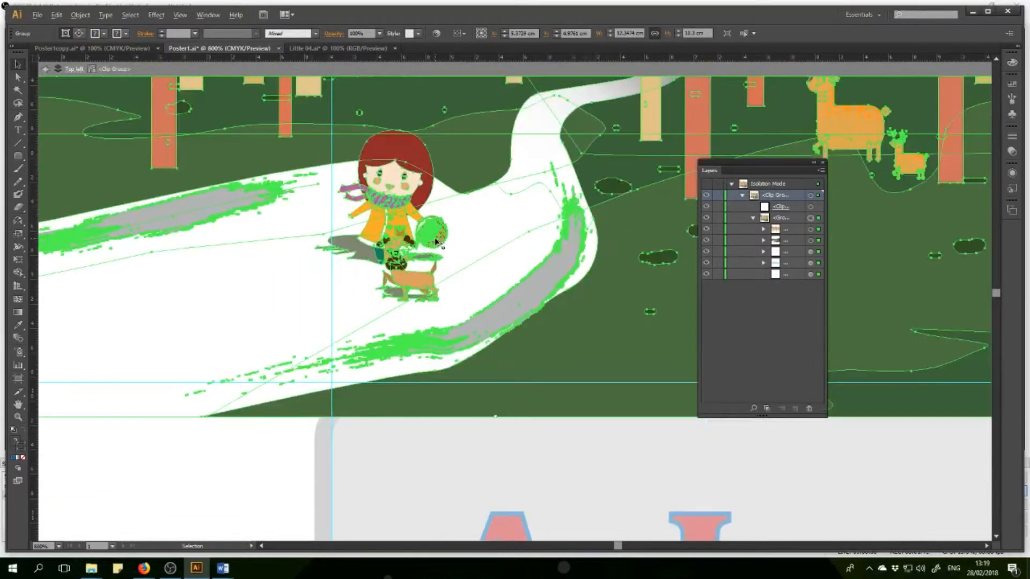
pyautogui.scroll(2, 435, 243)
pyautogui.scroll(1, 436, 242)
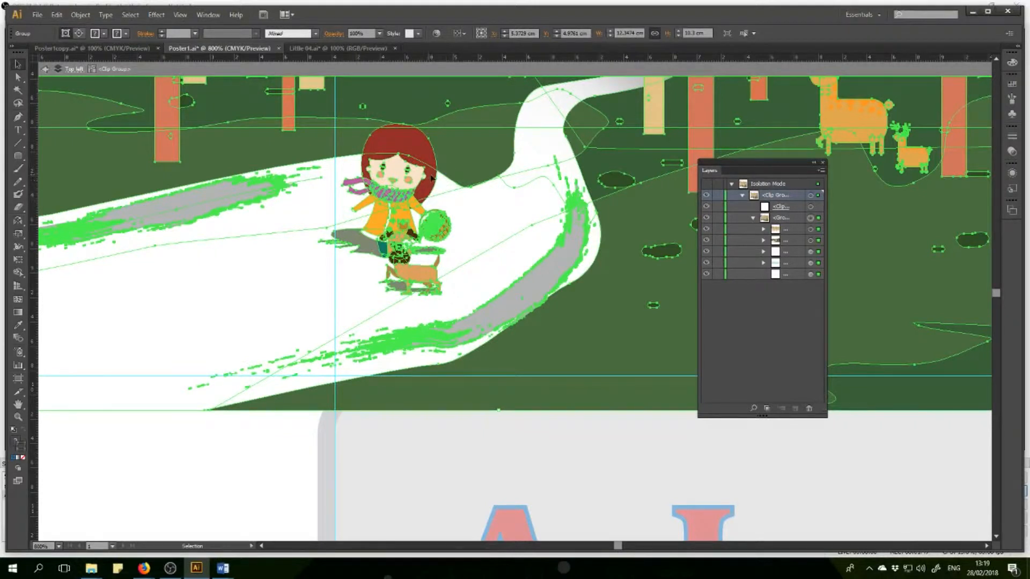
# Move the Layers panel nearer to the girl and check the Poster1copy.ai document before returning to Poster1.ai.
pyautogui.scroll(1, 429, 169)
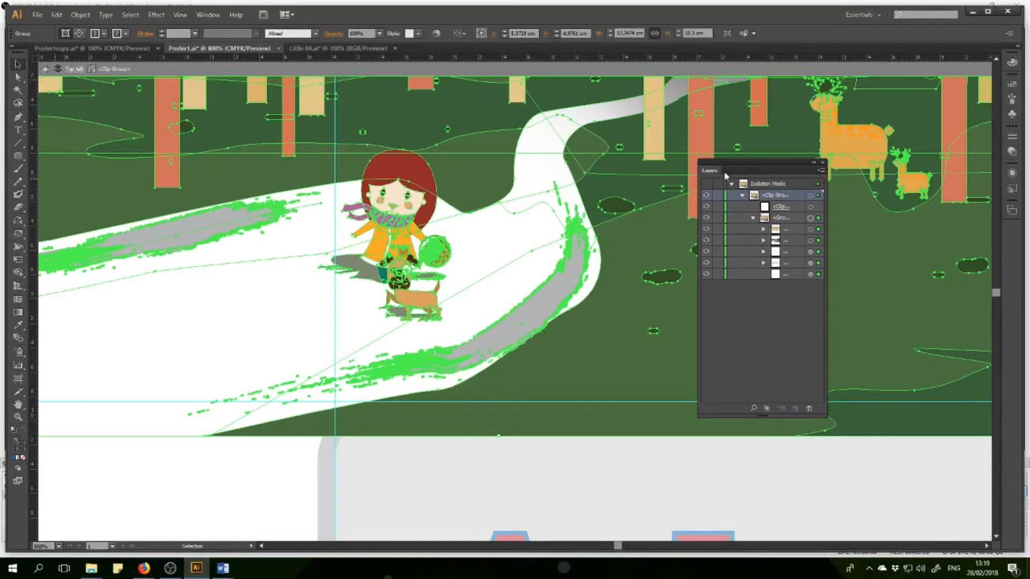
pyautogui.moveTo(717, 173); pyautogui.dragTo(546, 171)
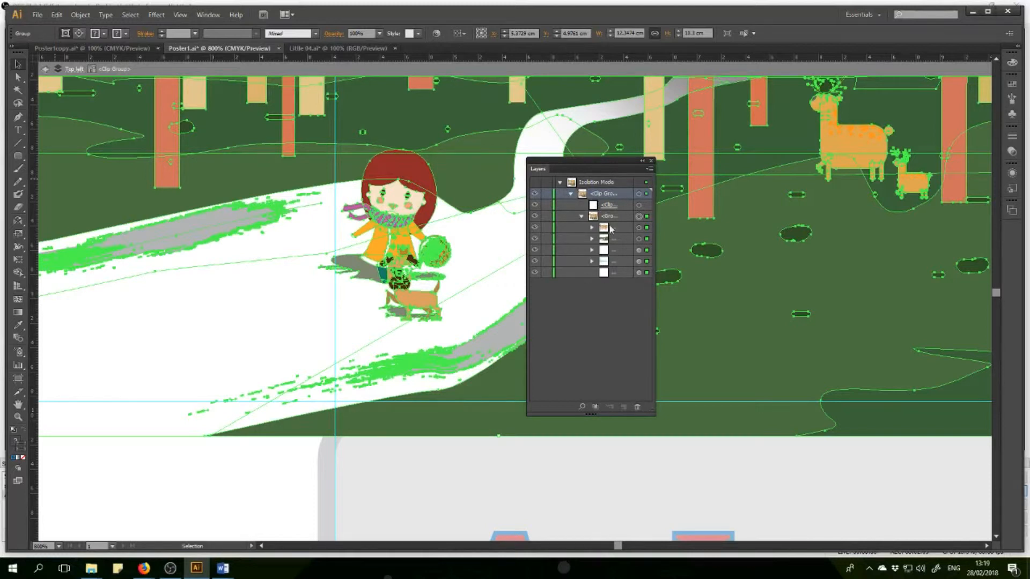
pyautogui.click(127, 49)
pyautogui.click(196, 50)
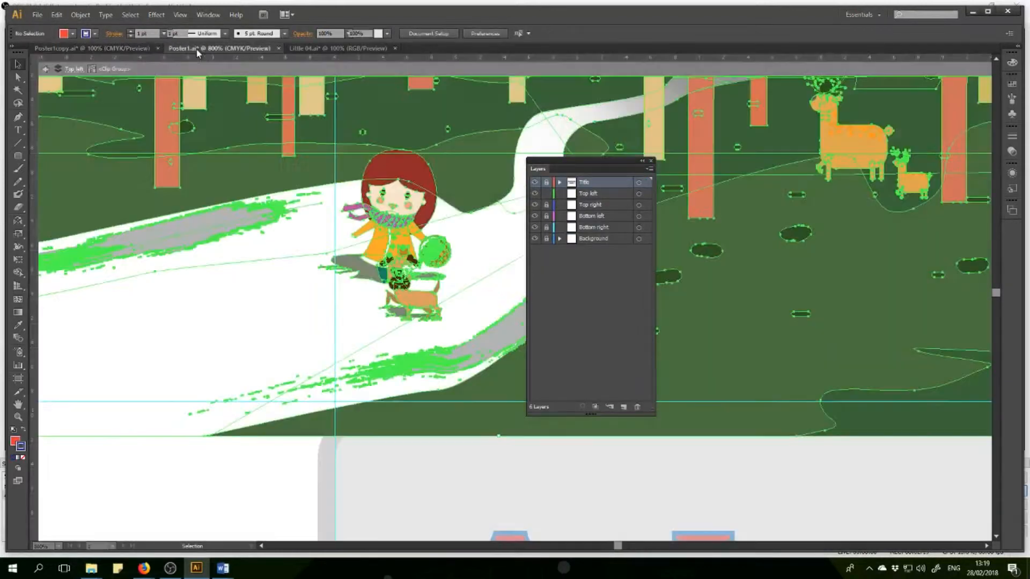
pyautogui.click(84, 48)
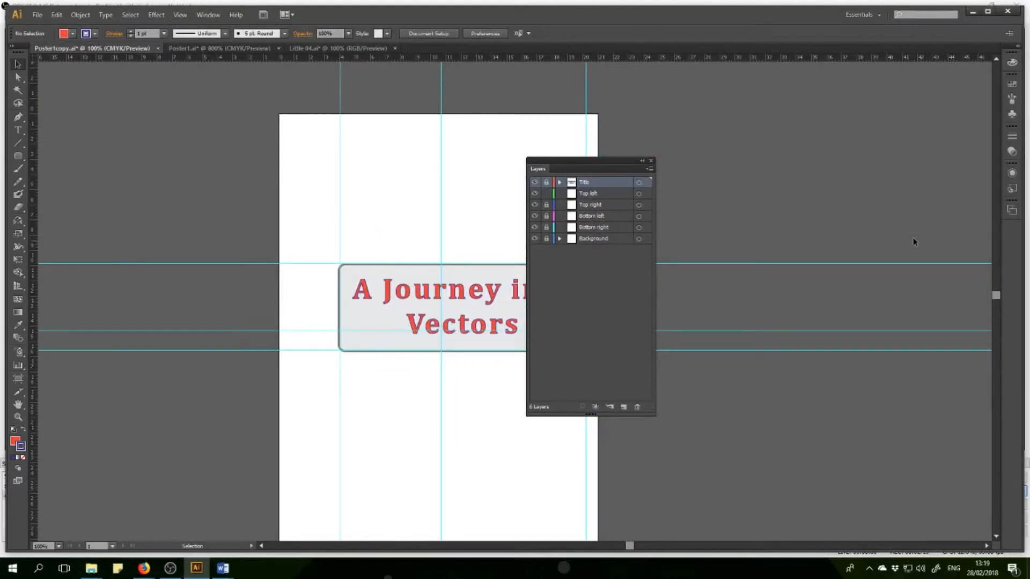
pyautogui.click(219, 49)
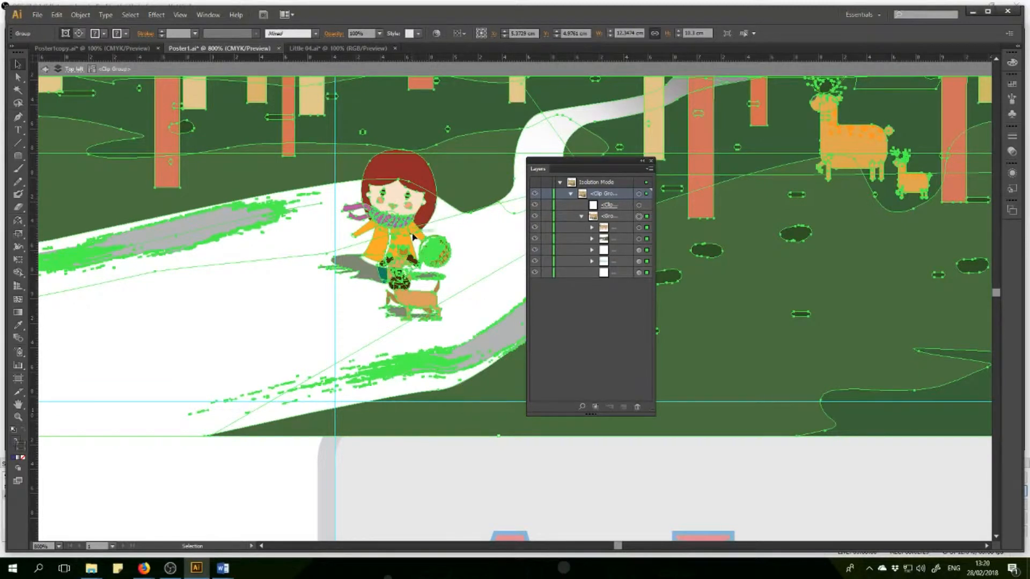
# Isolate the nested groups down to the girl and dog, delete that group, and exit isolation mode.
pyautogui.doubleClick(396, 219)
pyautogui.click(396, 218)
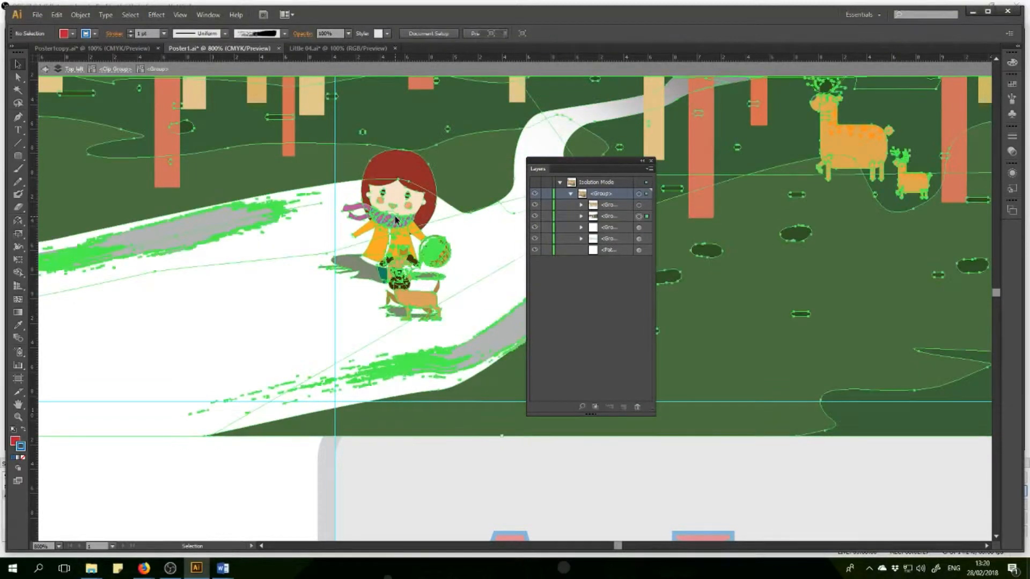
pyautogui.doubleClick(396, 219)
pyautogui.click(395, 219)
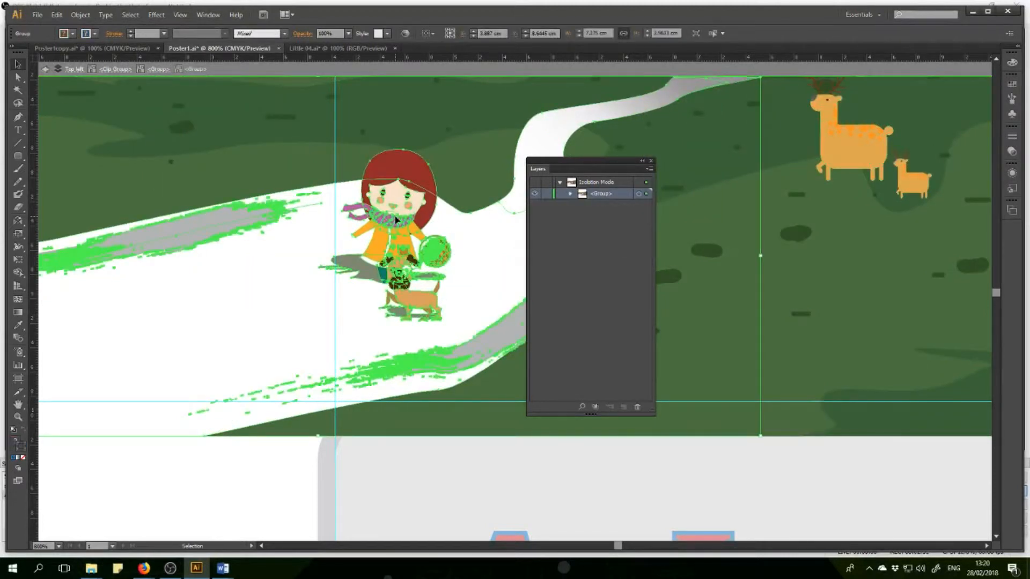
pyautogui.doubleClick(406, 230)
pyautogui.click(406, 230)
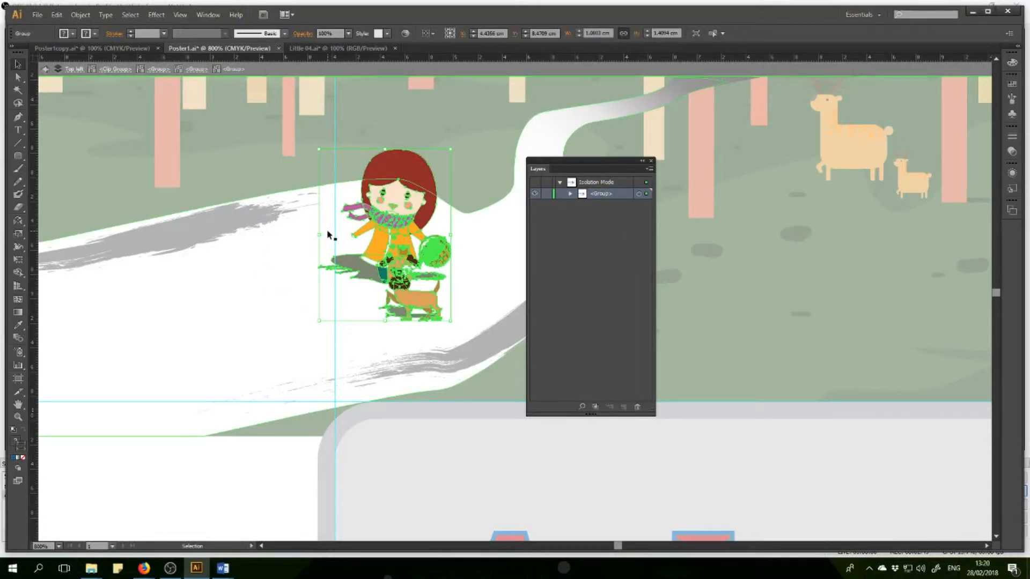
pyautogui.press('Delete')
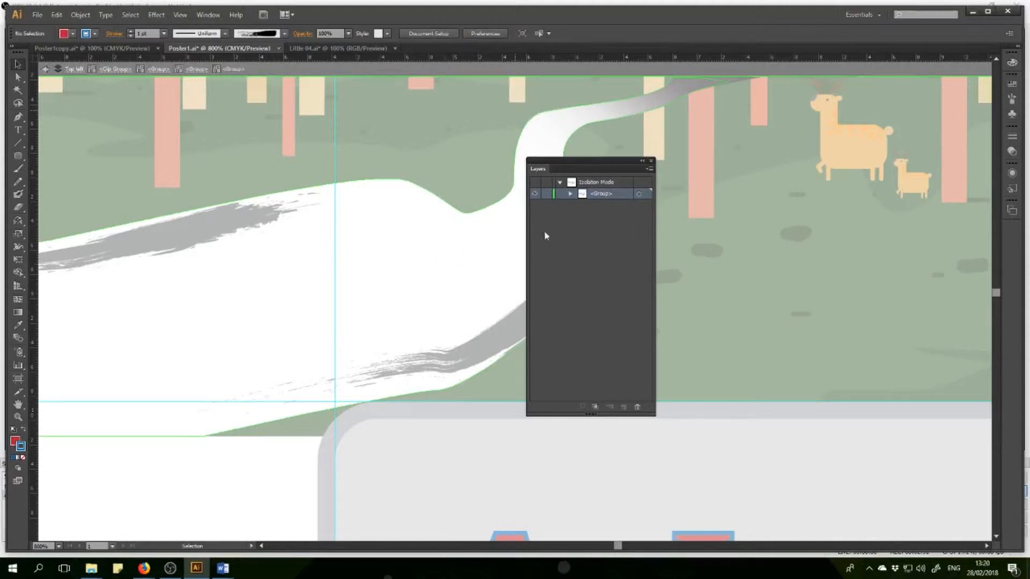
pyautogui.rightClick(319, 224)
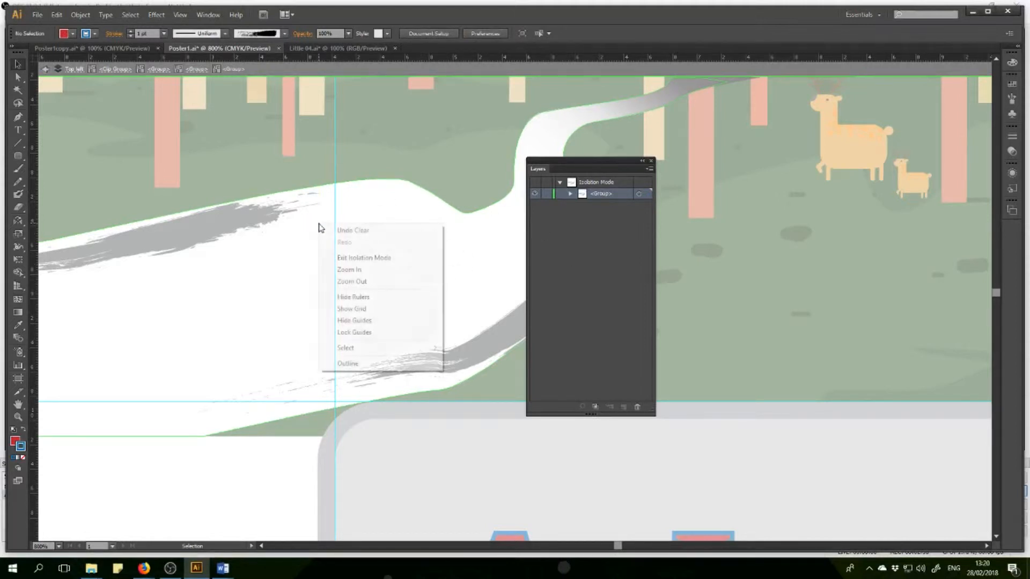
pyautogui.click(363, 258)
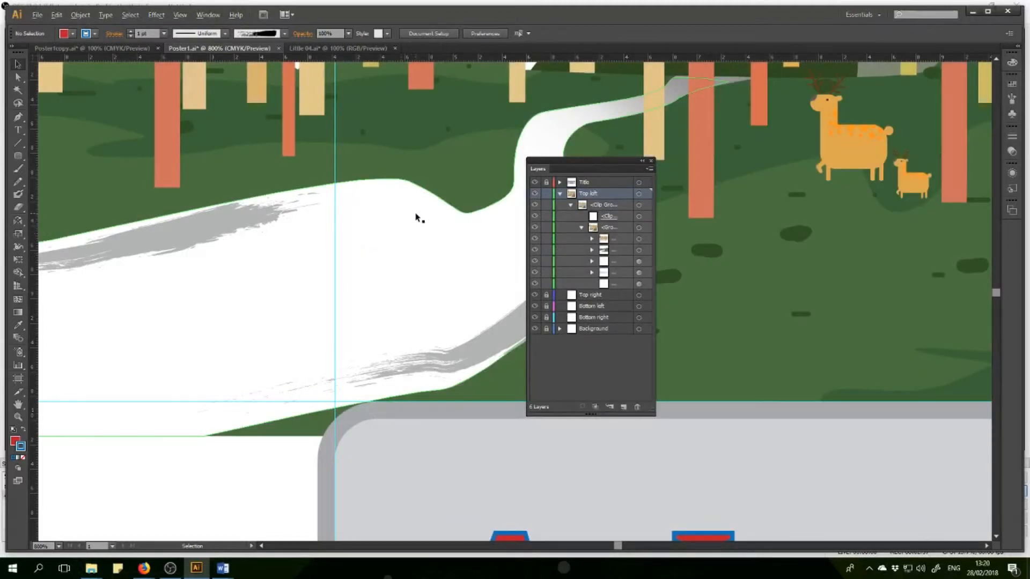
# Collapse the forest drawing's clip group inside the Top left layer and lock it.
pyautogui.scroll(-2, 419, 219)
pyautogui.scroll(-1, 416, 217)
pyautogui.scroll(3, 416, 217)
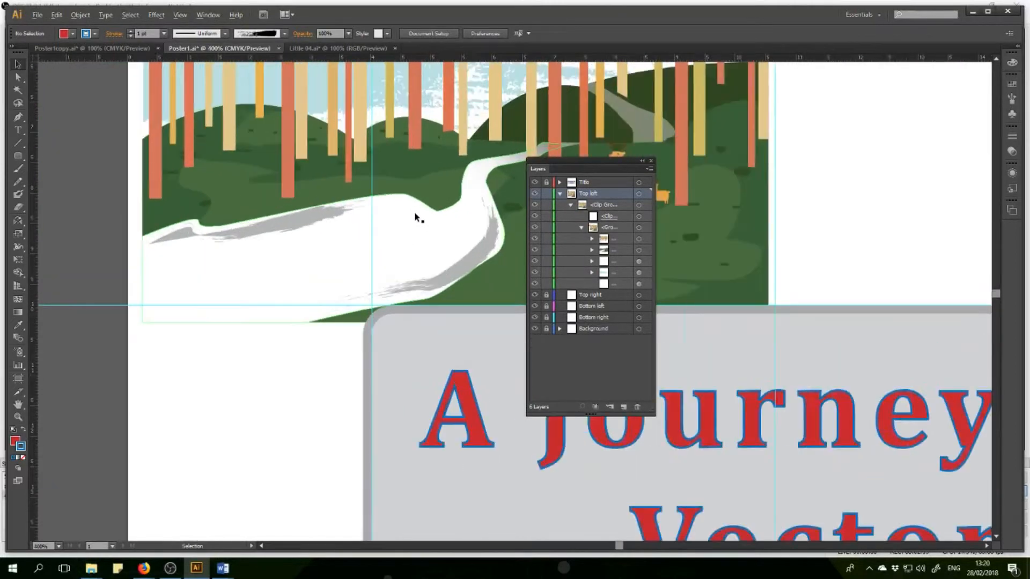
pyautogui.scroll(-4, 416, 217)
pyautogui.scroll(3, 468, 164)
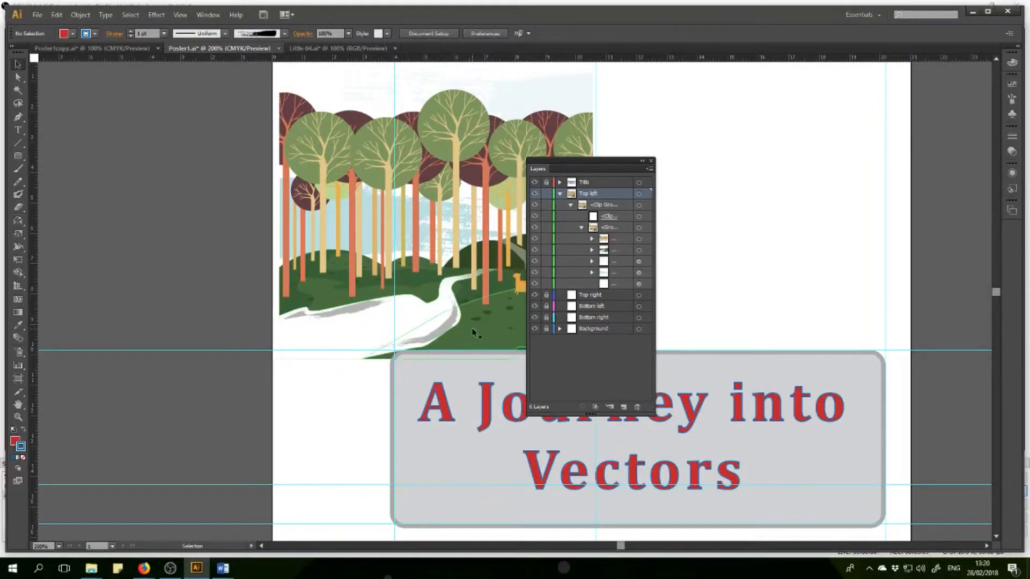
pyautogui.click(560, 194)
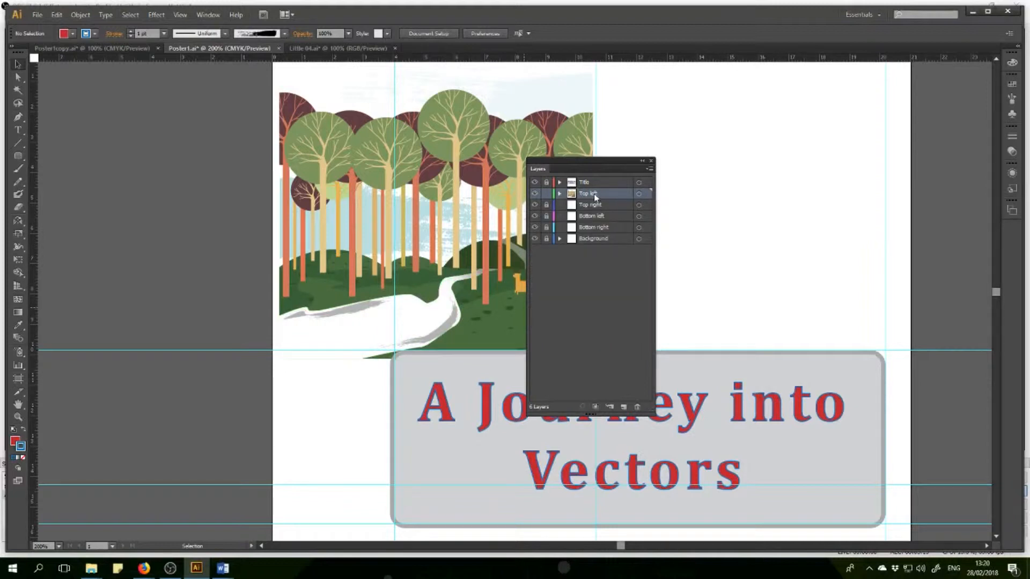
pyautogui.click(559, 194)
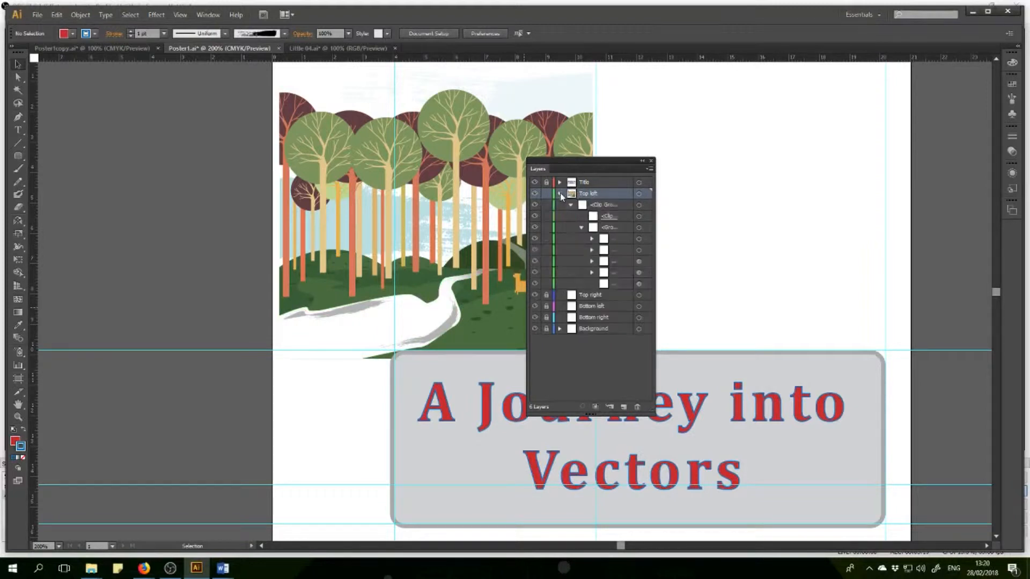
pyautogui.click(571, 205)
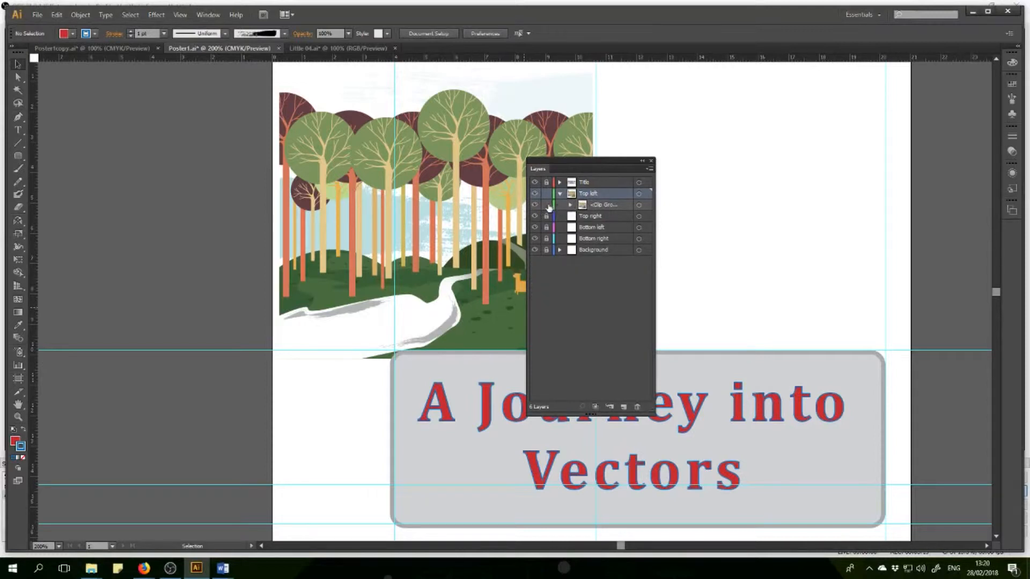
pyautogui.click(611, 205)
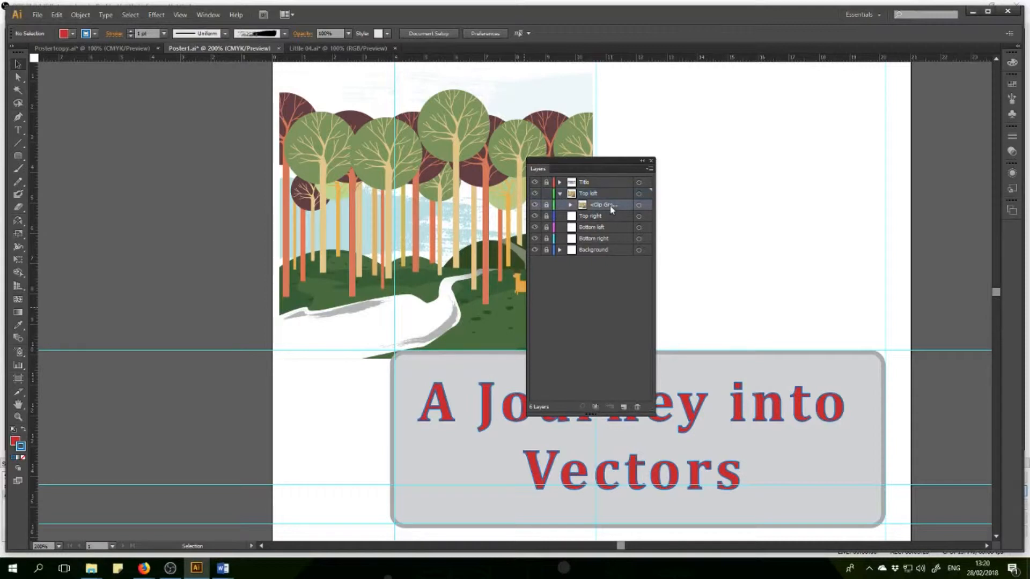
# Add a sublayer named "person" above the clip group in the Top left layer.
pyautogui.click(624, 407)
pyautogui.moveTo(600, 190); pyautogui.dragTo(603, 215)
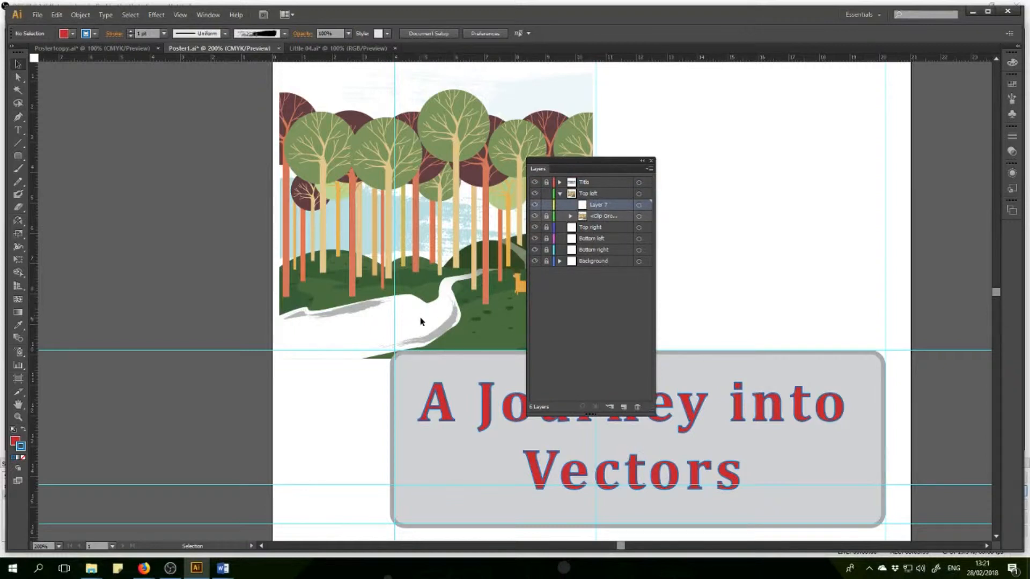
pyautogui.doubleClick(596, 206)
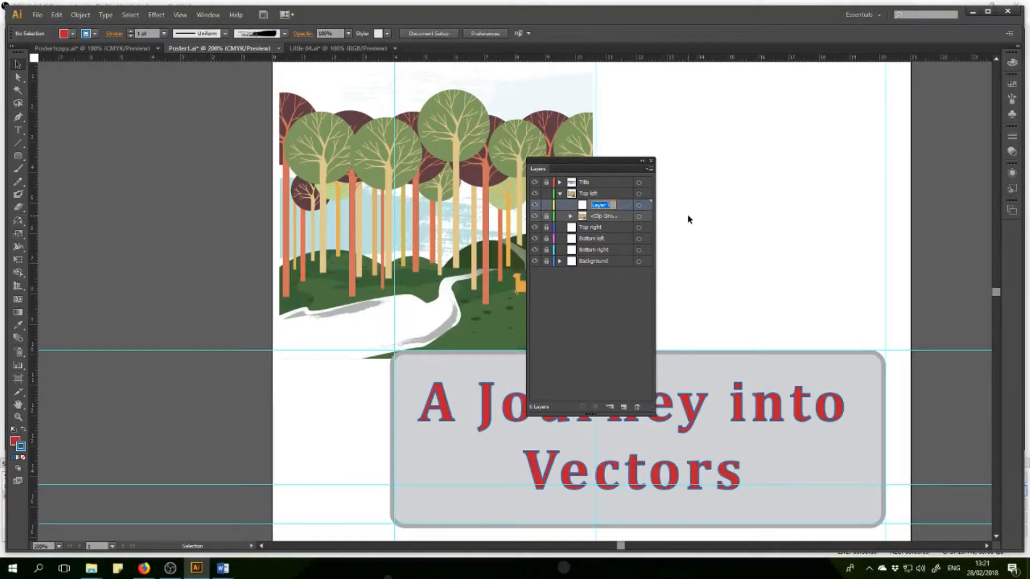
pyautogui.write('person')
pyautogui.press('Return')
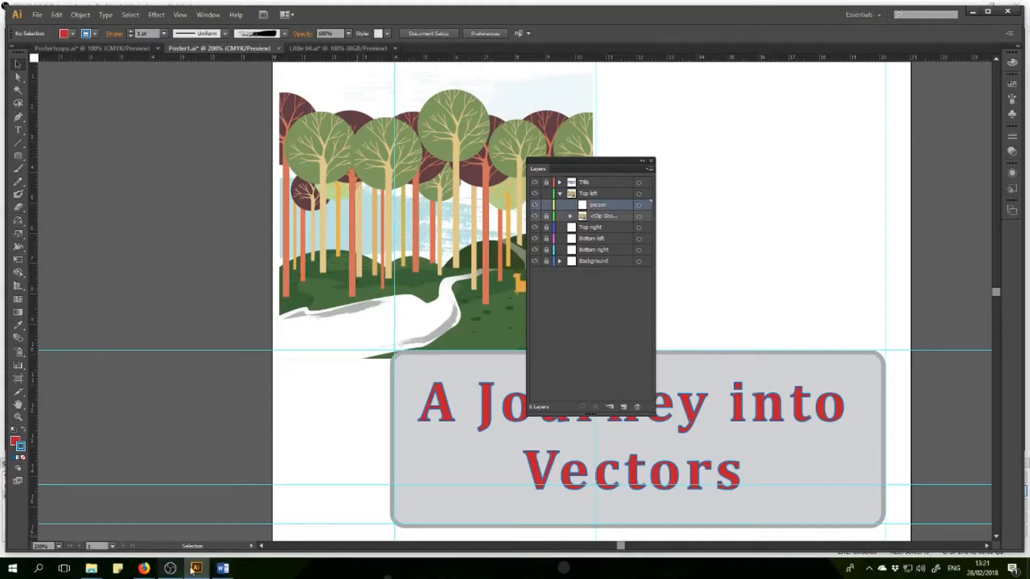
# Switch to Firefox and download the children placards vector from the "person with placard" results on all-free-download.com.
pyautogui.moveTo(144, 568)
pyautogui.click(634, 530)
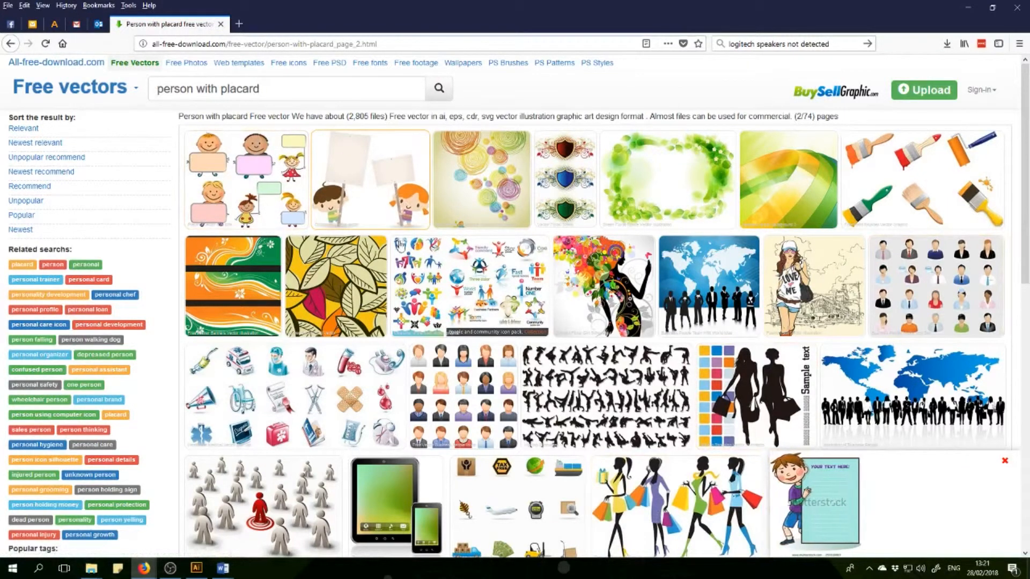
pyautogui.click(383, 191)
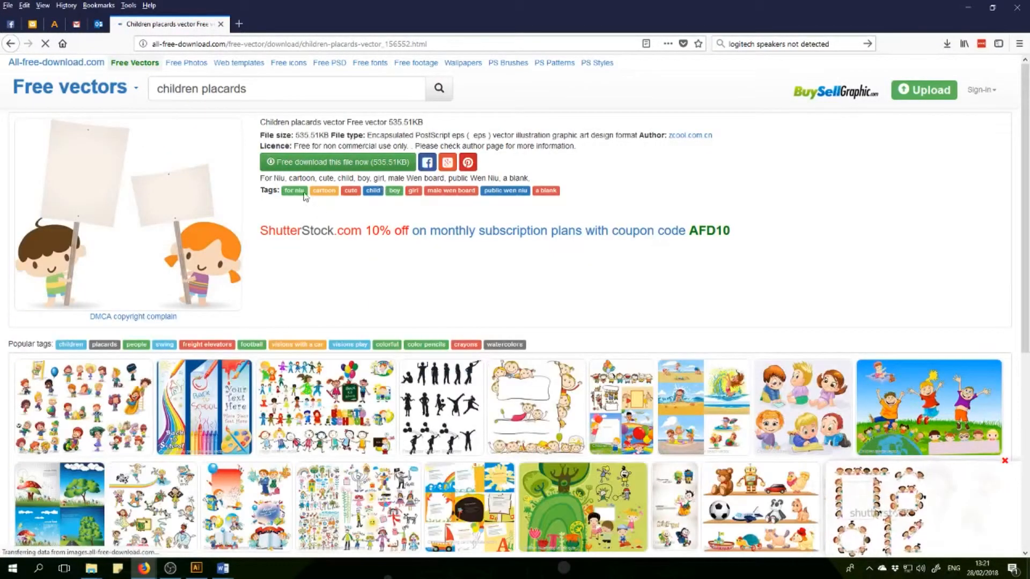
pyautogui.click(329, 162)
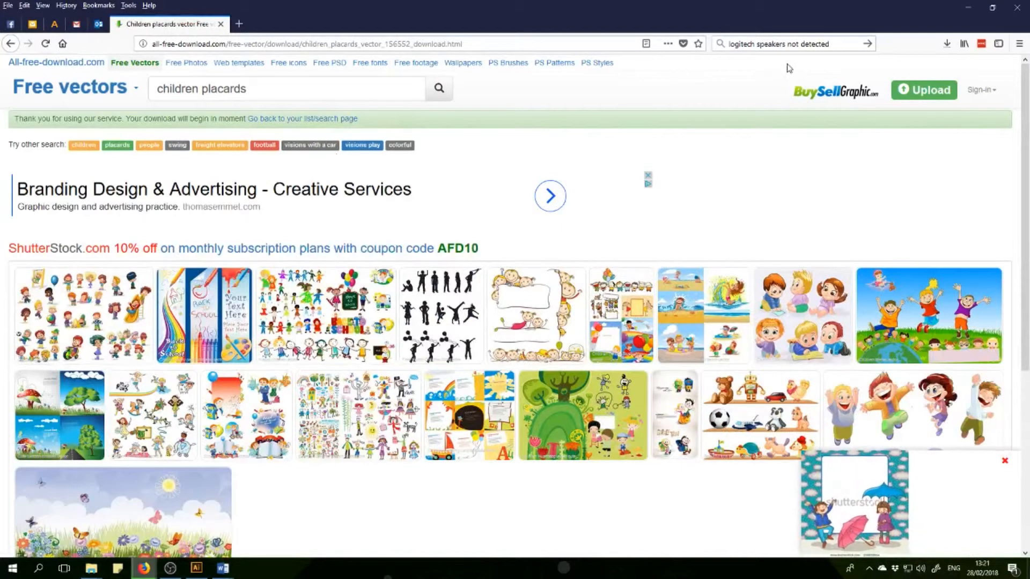
# Open the downloaded children_placards_vector_156552.zip, extract ktjp.eps to the Desktop, and close the archive.
pyautogui.click(947, 44)
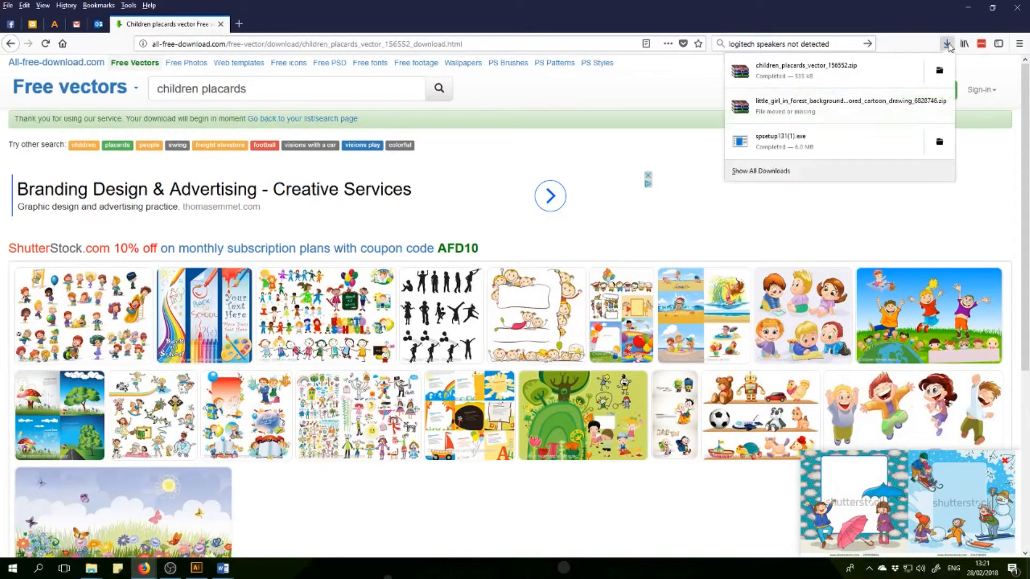
pyautogui.click(939, 72)
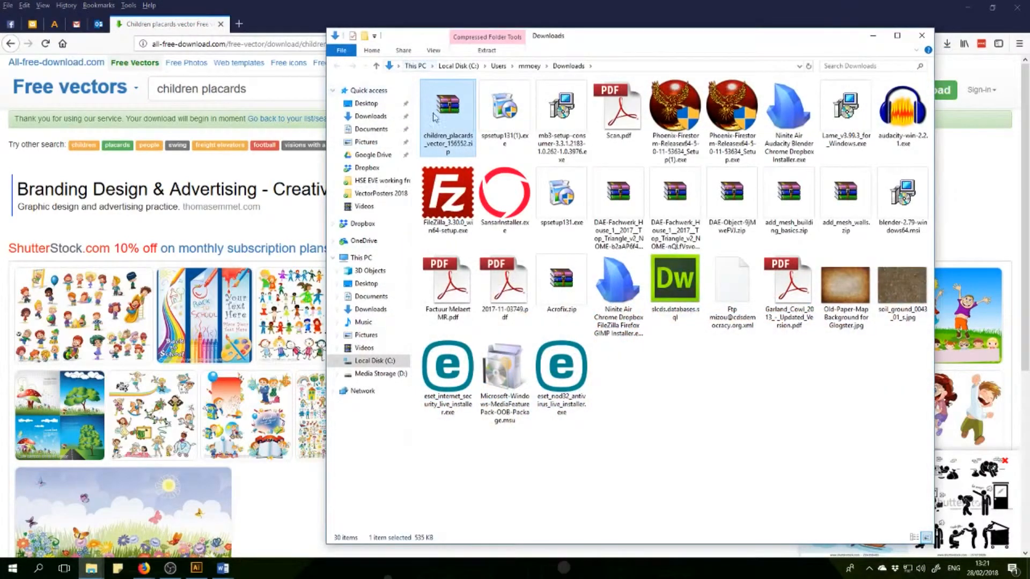
pyautogui.doubleClick(446, 109)
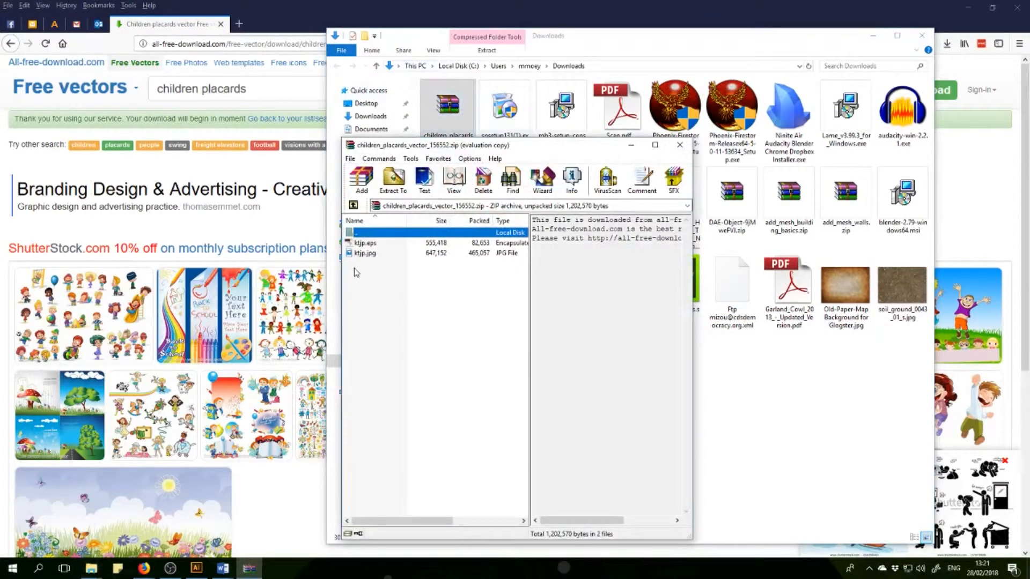
pyautogui.click(367, 244)
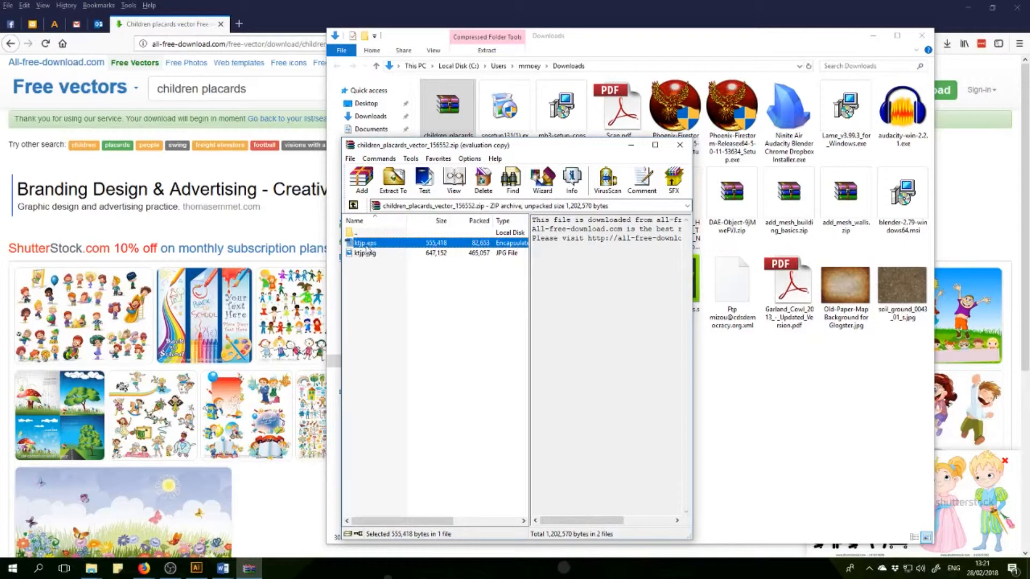
pyautogui.click(395, 180)
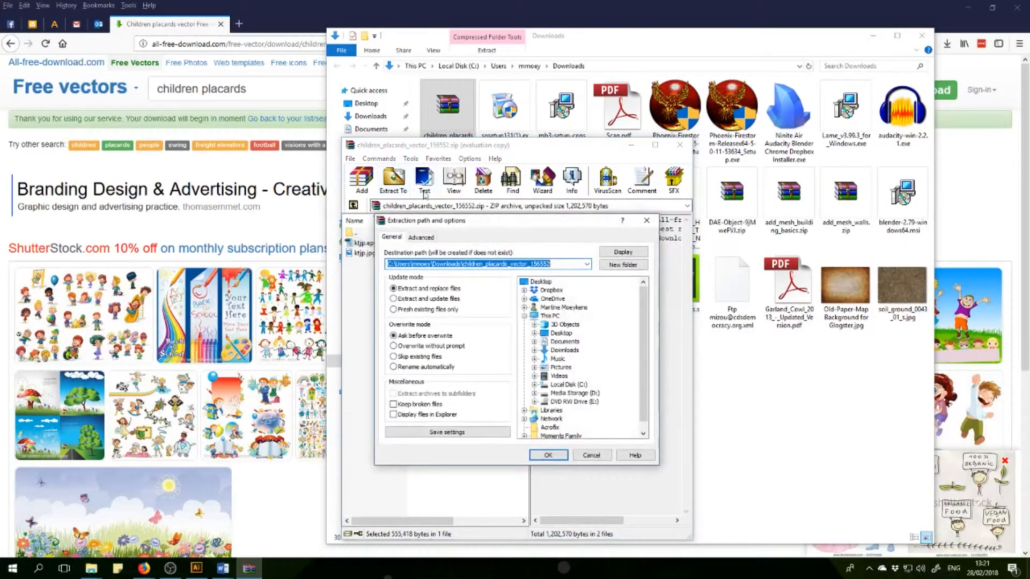
pyautogui.click(542, 282)
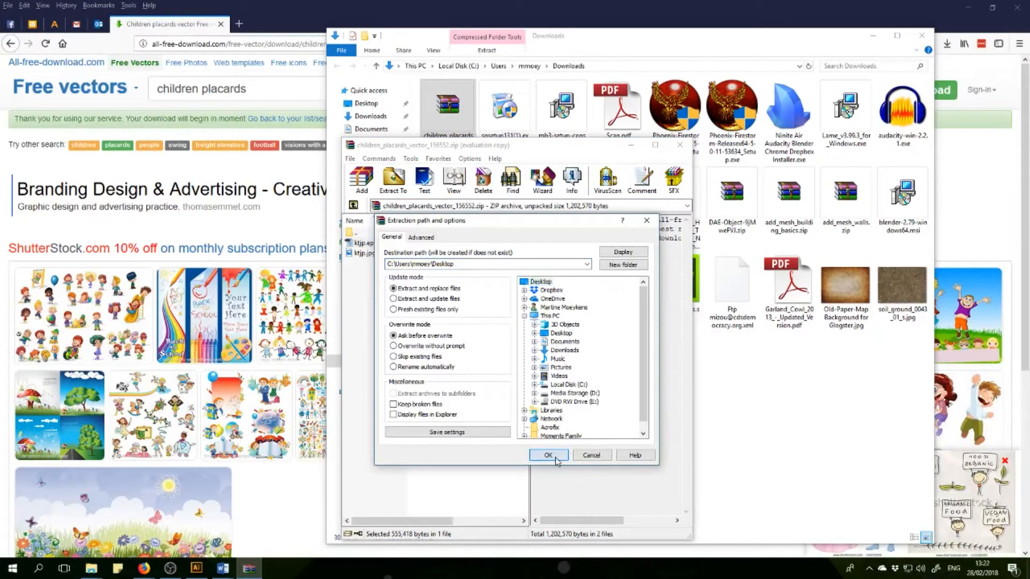
pyautogui.click(548, 456)
pyautogui.click(680, 145)
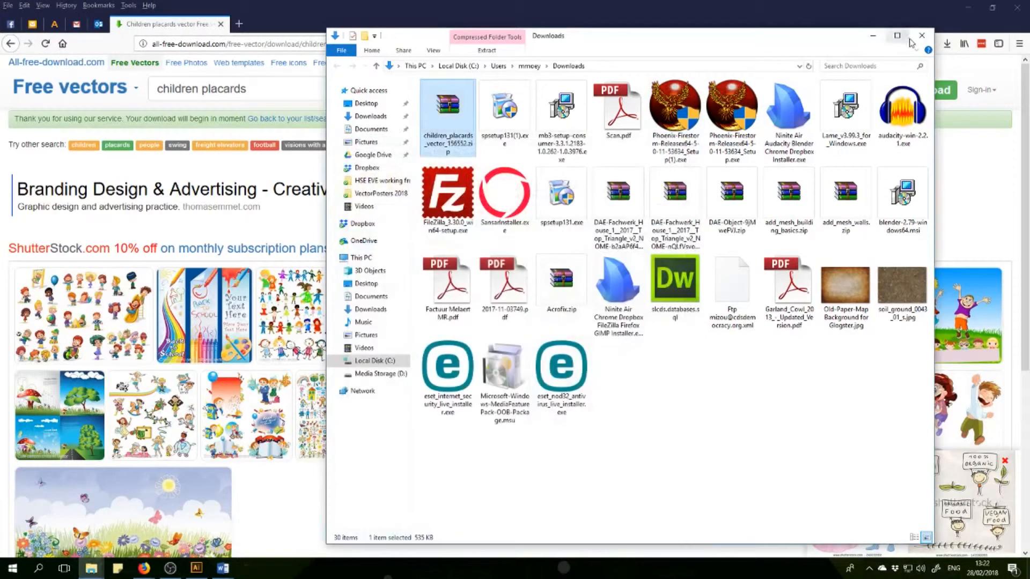
# Delete children_placards_vector_156552.zip from the Downloads folder and close the folder window.
pyautogui.rightClick(449, 104)
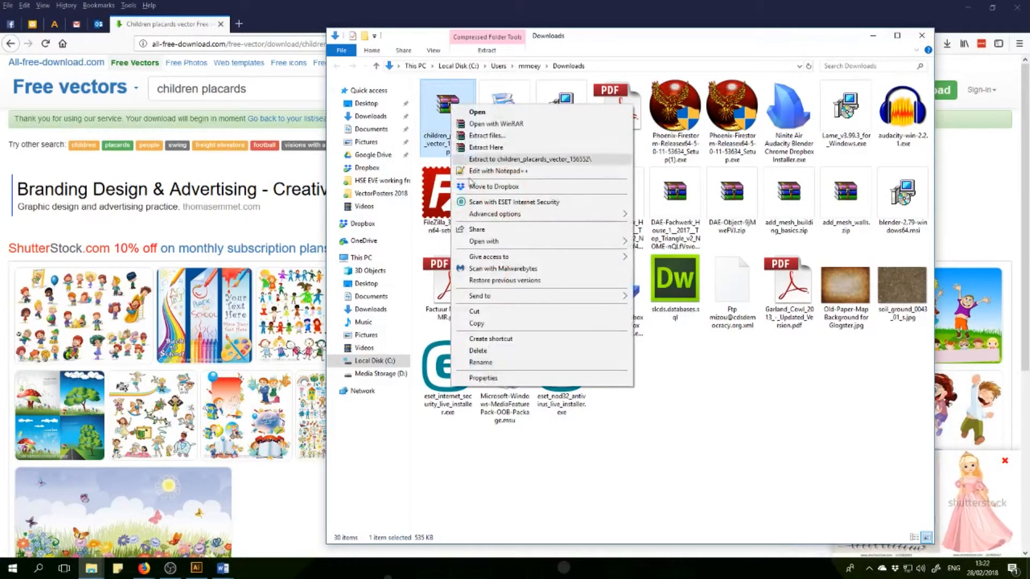
pyautogui.click(483, 351)
pyautogui.click(555, 329)
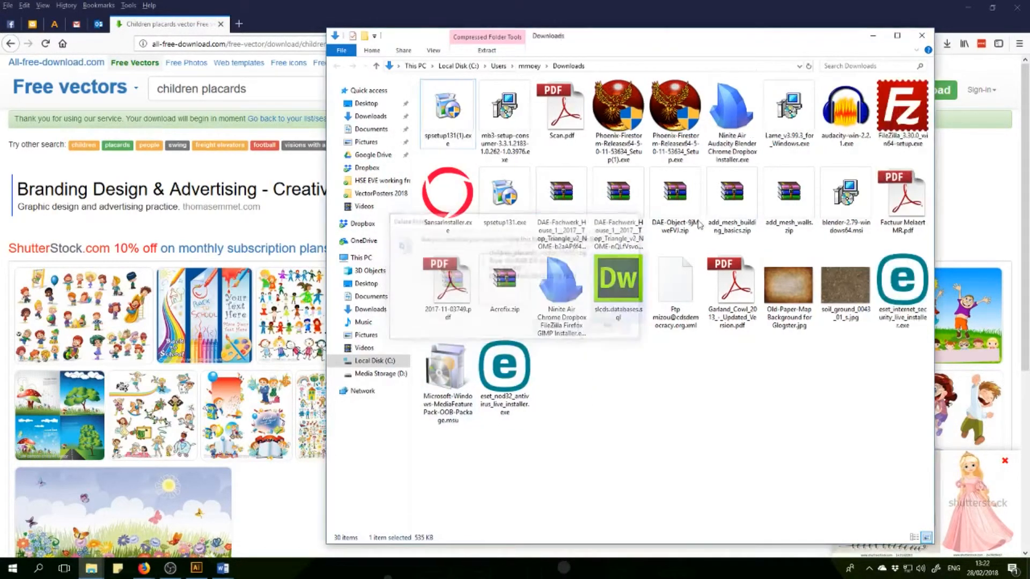
pyautogui.click(927, 37)
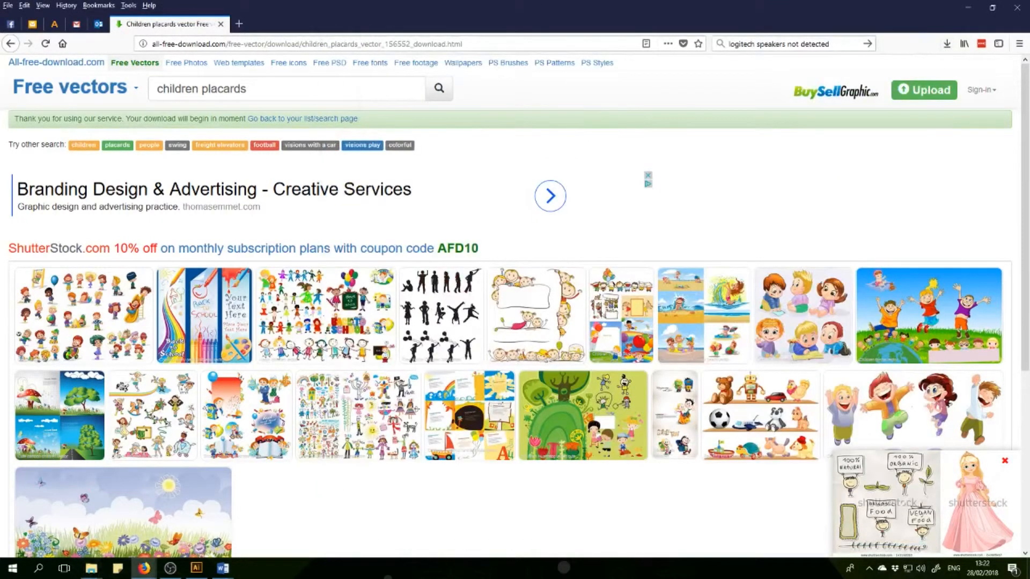
# Switch back to Illustrator and open ktjp.eps from the Desktop.
pyautogui.click(196, 570)
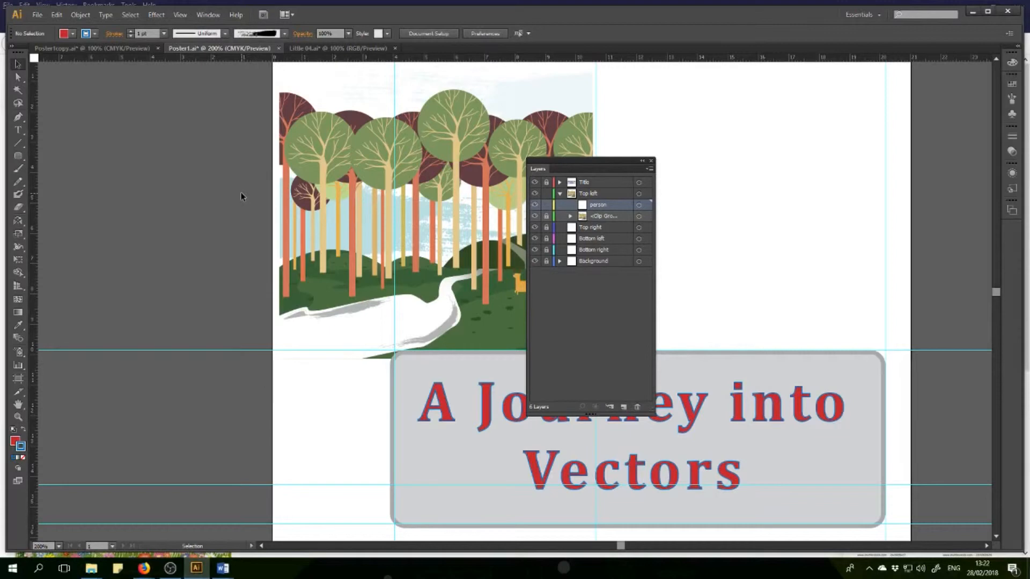
pyautogui.click(36, 15)
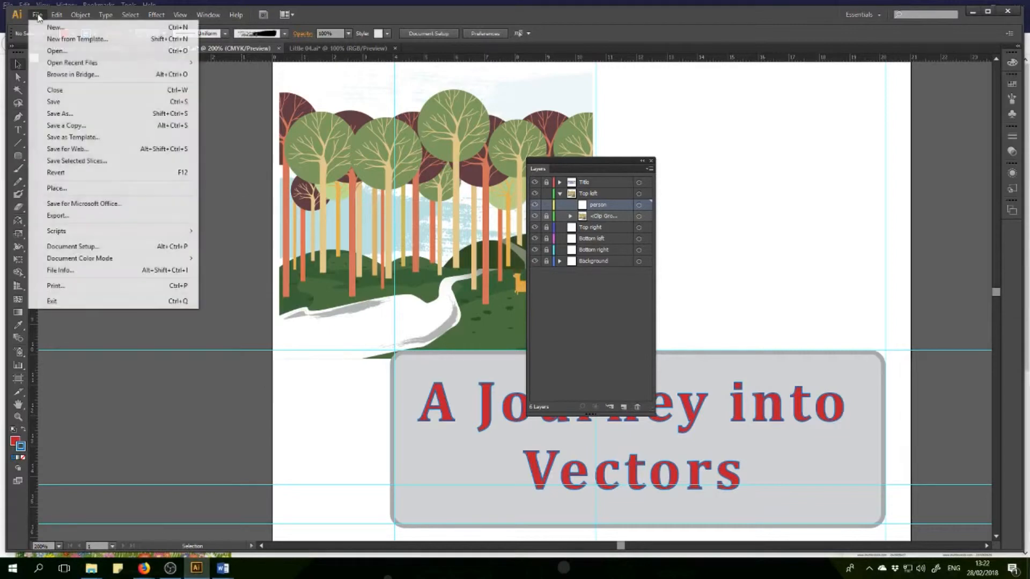
pyautogui.click(54, 50)
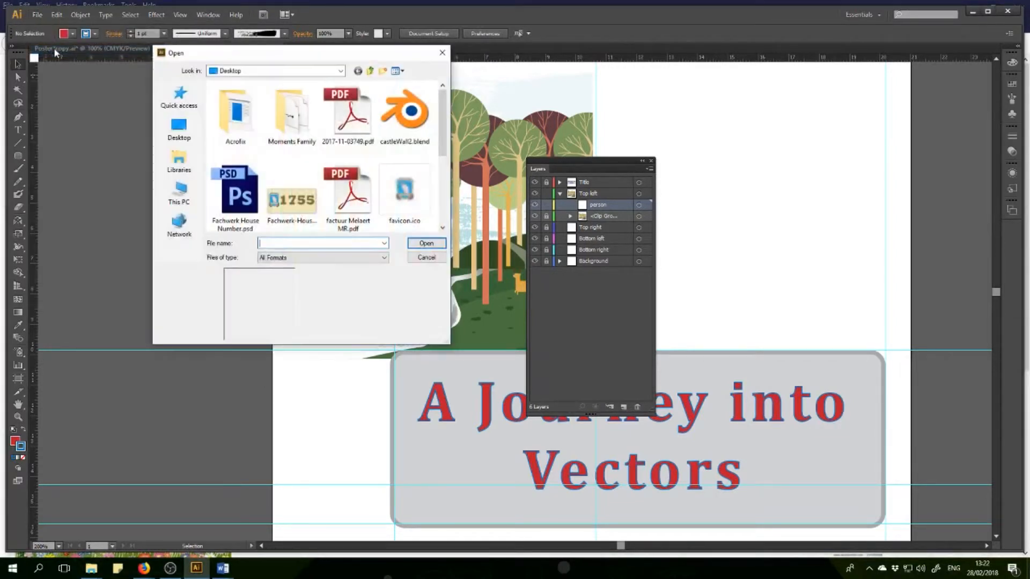
pyautogui.moveTo(445, 148); pyautogui.dragTo(437, 229)
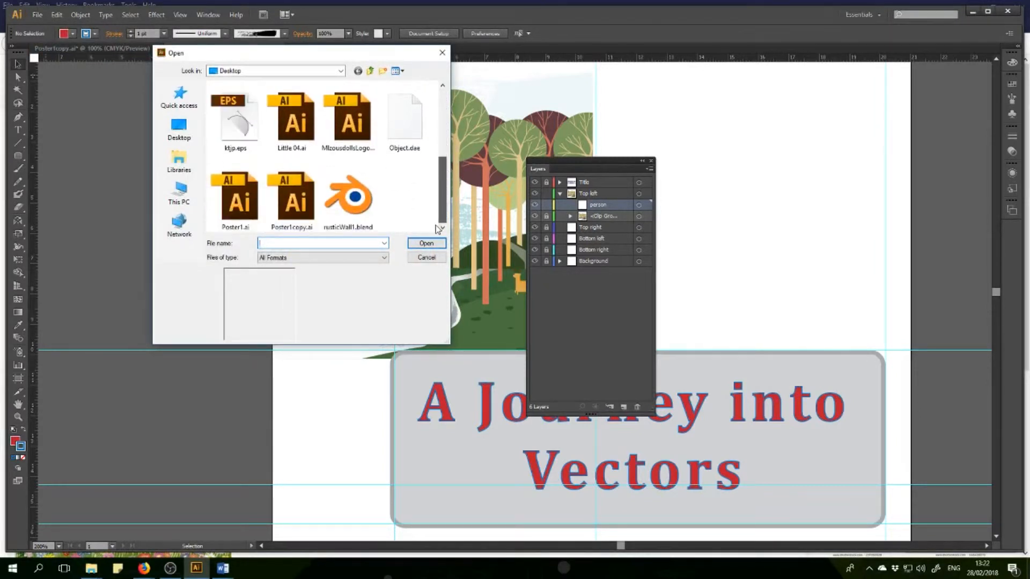
pyautogui.click(241, 126)
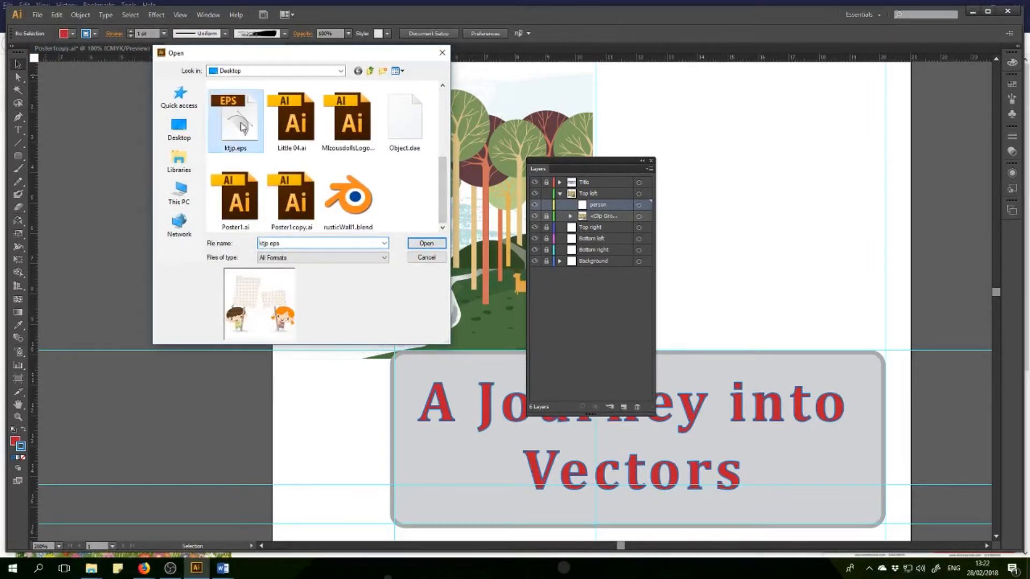
pyautogui.click(427, 244)
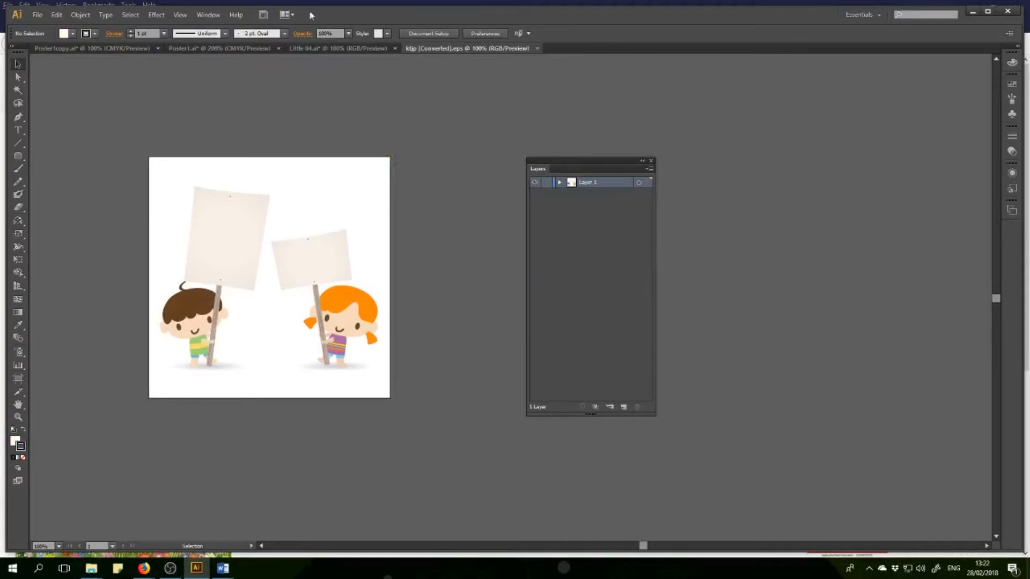
# Expand Layer 1 of the children artwork and toggle each group's visibility to identify its contents.
pyautogui.click(559, 182)
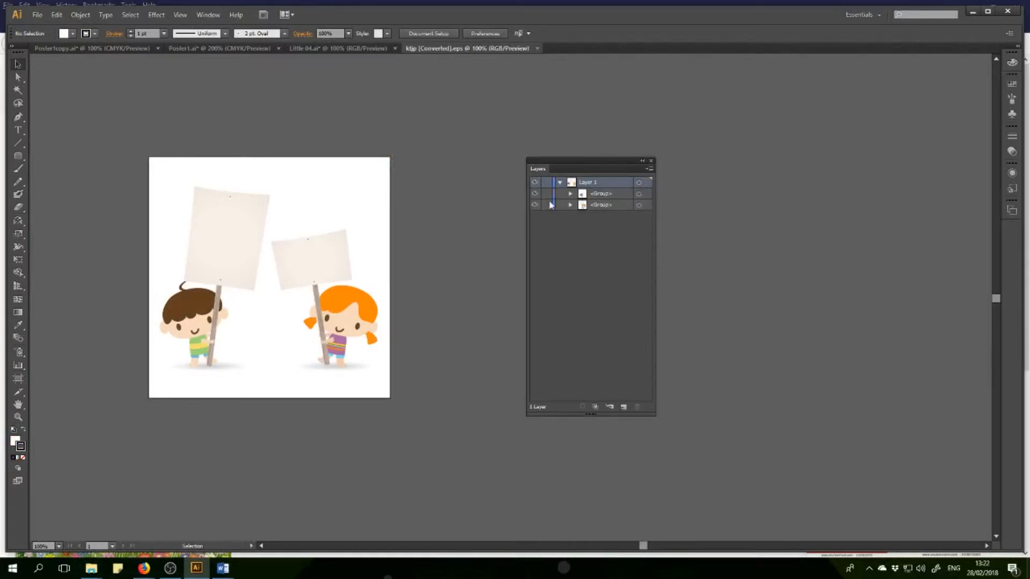
pyautogui.click(535, 194)
pyautogui.click(534, 193)
pyautogui.click(534, 205)
pyautogui.click(535, 205)
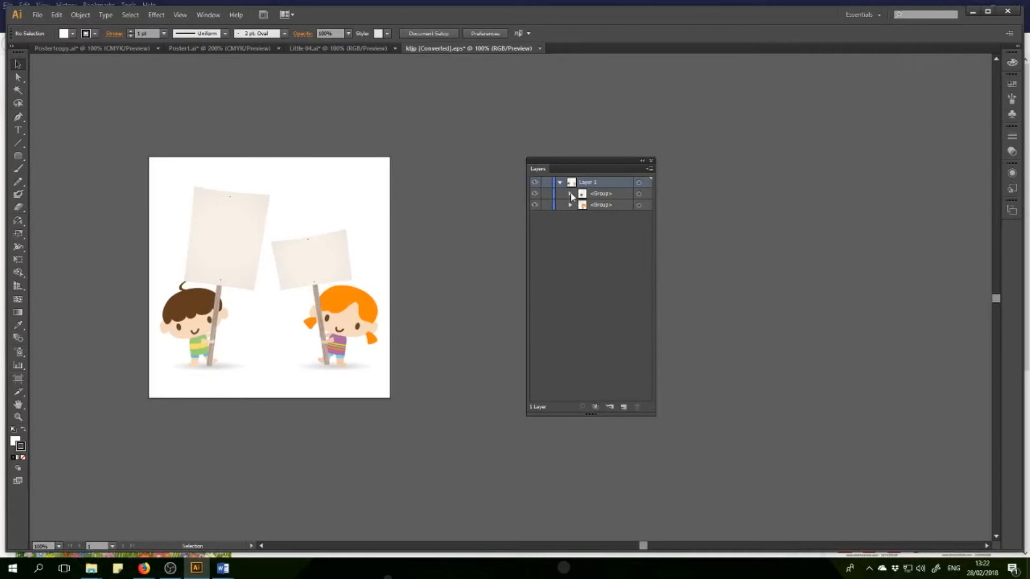
pyautogui.click(345, 329)
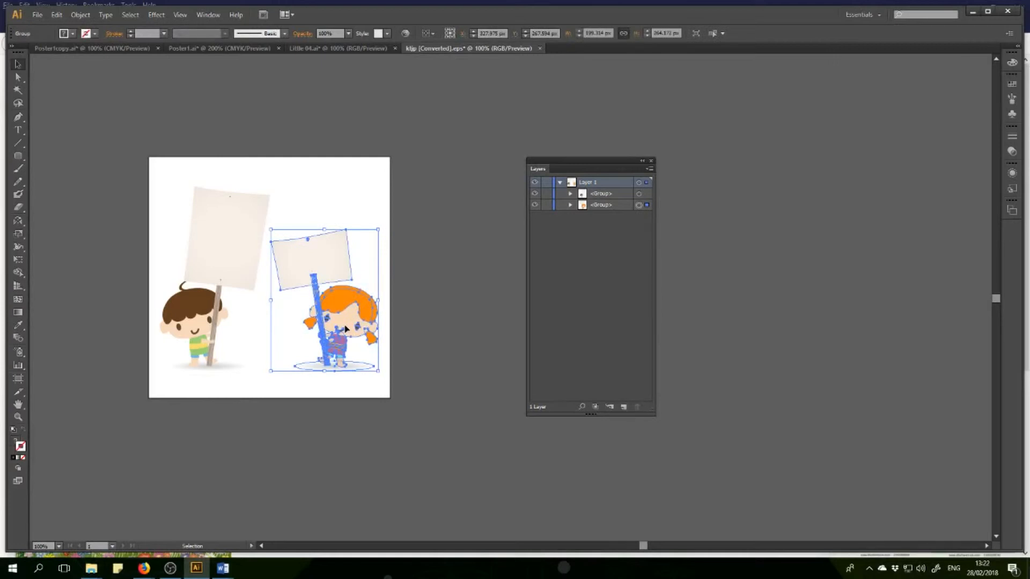
pyautogui.keyDown('shift'); pyautogui.click(221, 275); pyautogui.keyUp('shift')
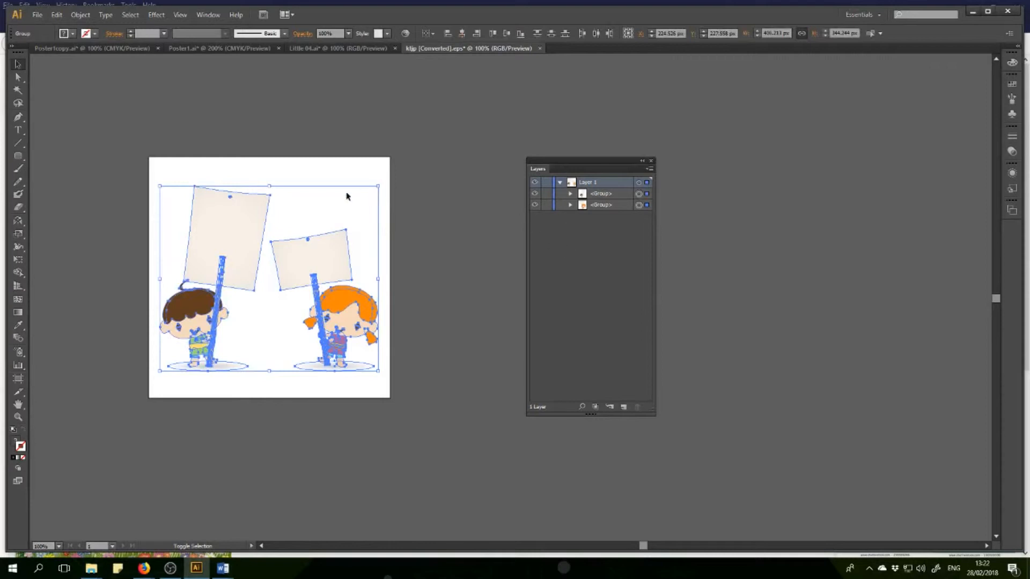
pyautogui.click(436, 312)
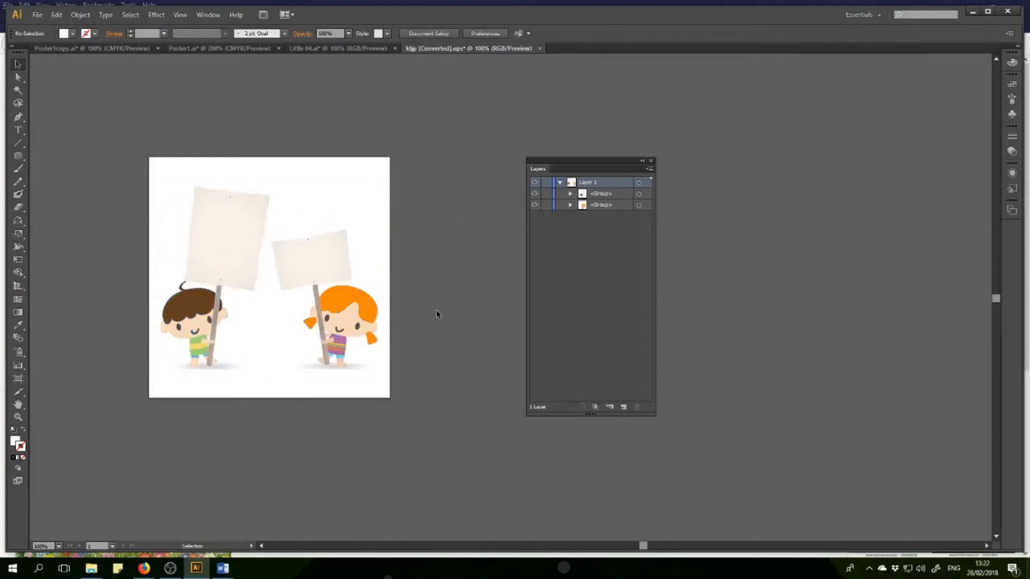
# Copy both placard-holding children, the girl and the boy, from the opened artwork.
pyautogui.click(353, 321)
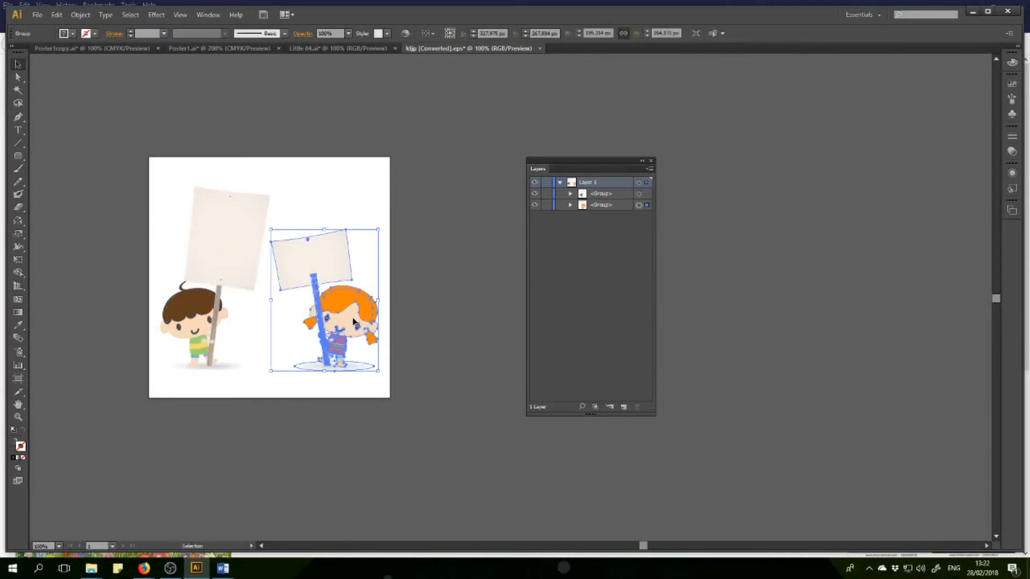
pyautogui.keyDown('shift'); pyautogui.click(192, 311); pyautogui.keyUp('shift')
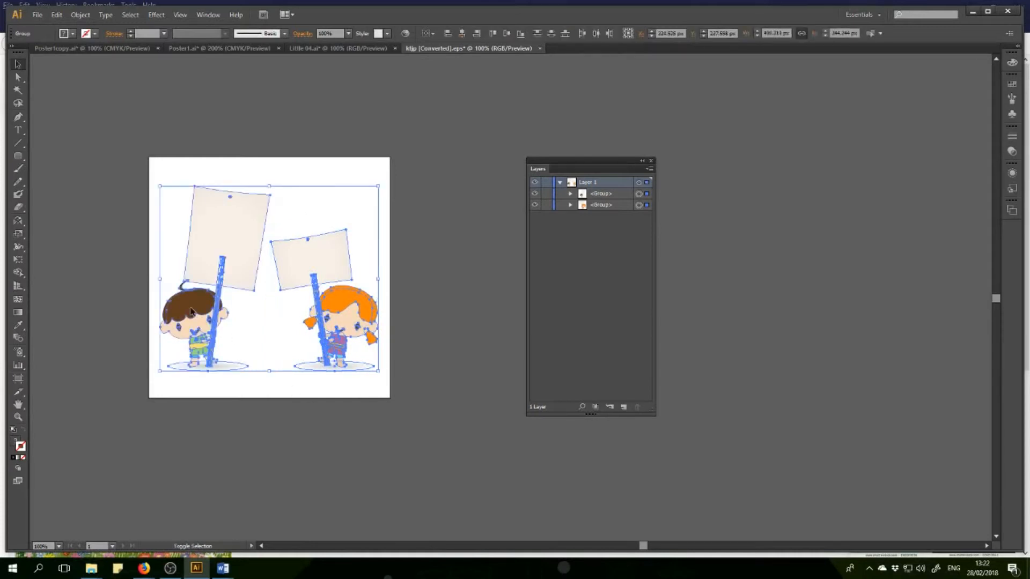
pyautogui.click(57, 14)
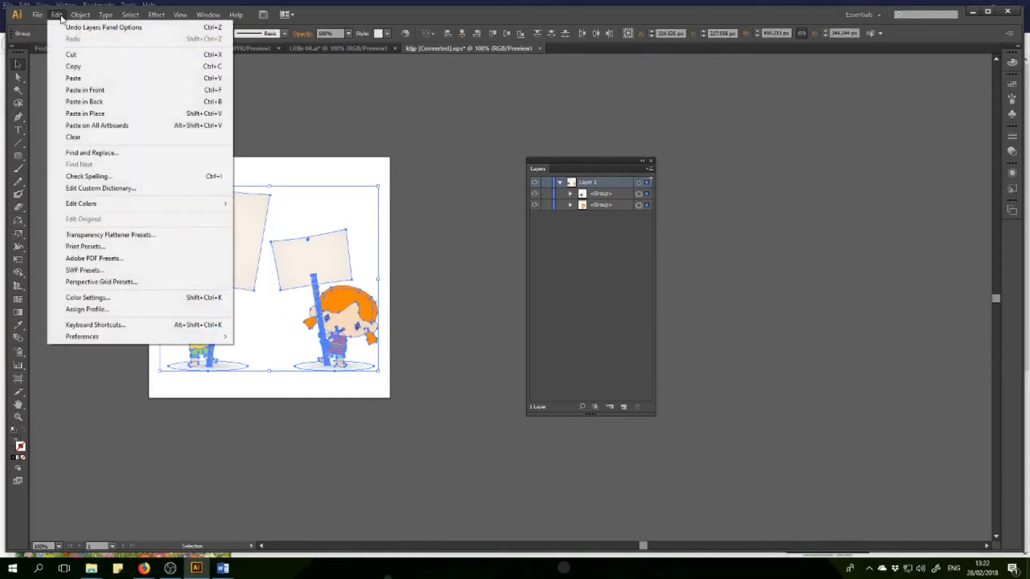
pyautogui.click(89, 67)
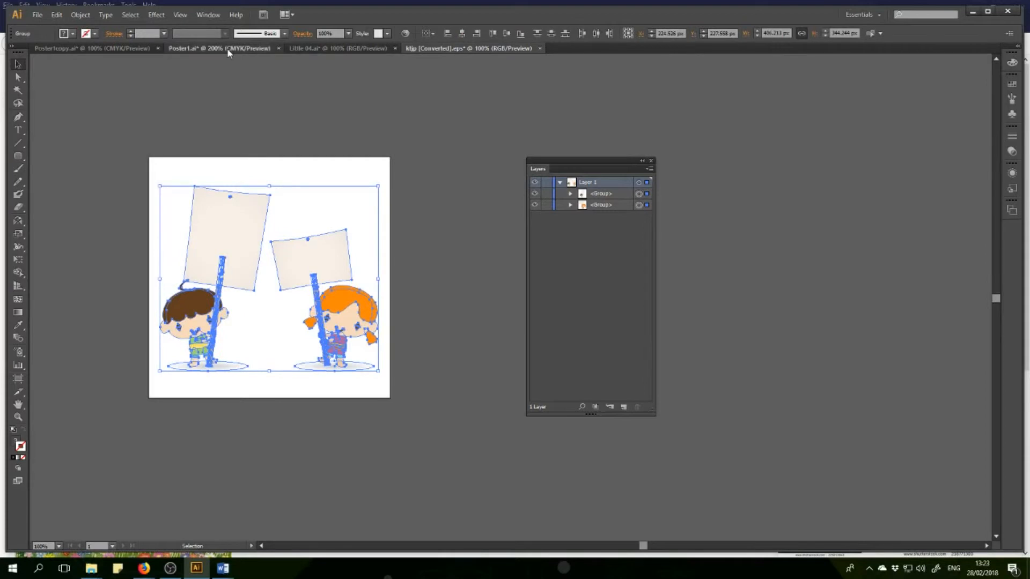
# Return to the Poster1.ai document and rename the person sublayer as People.
pyautogui.click(227, 48)
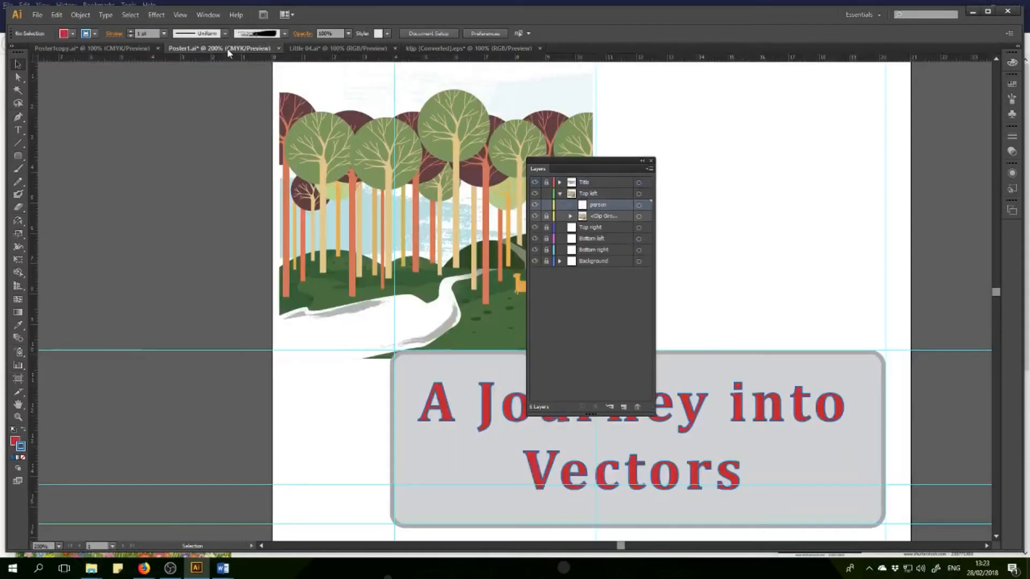
pyautogui.doubleClick(601, 205)
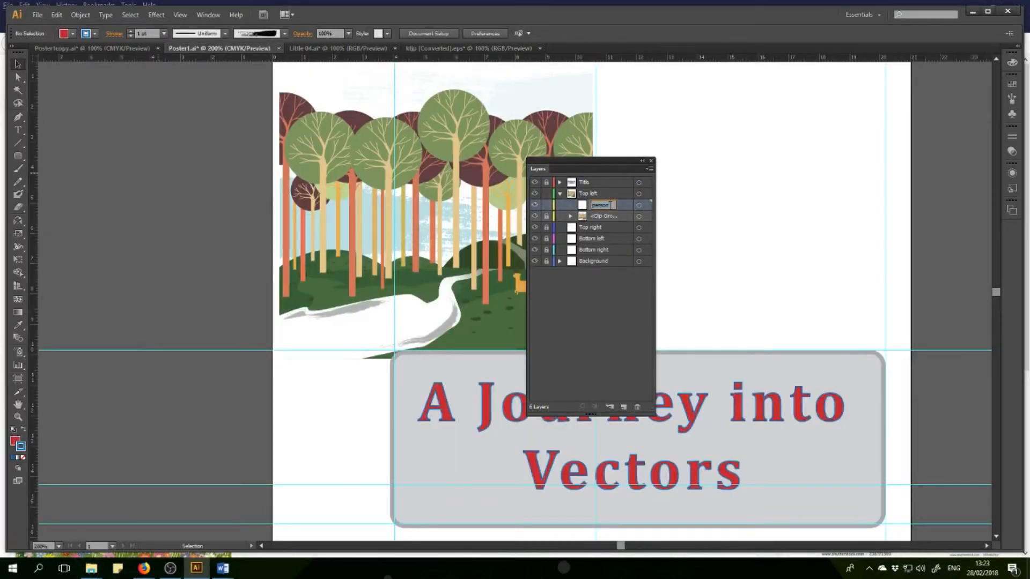
pyautogui.moveTo(614, 205); pyautogui.dragTo(580, 207)
pyautogui.write('People')
pyautogui.press('Return')
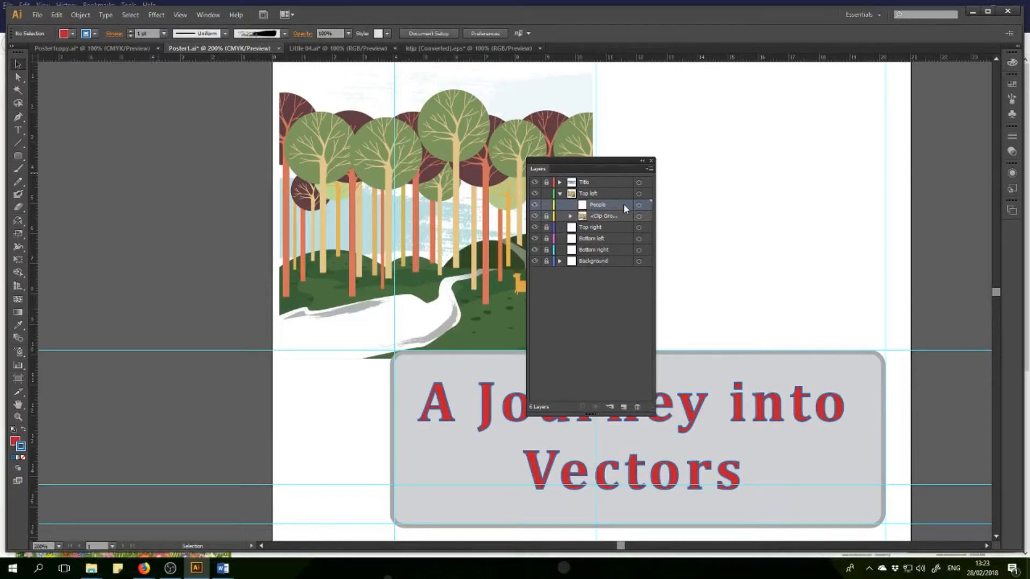
# Paste the copied children in front on the People sublayer and reduce their width proportionally to 9 cm.
pyautogui.click(57, 15)
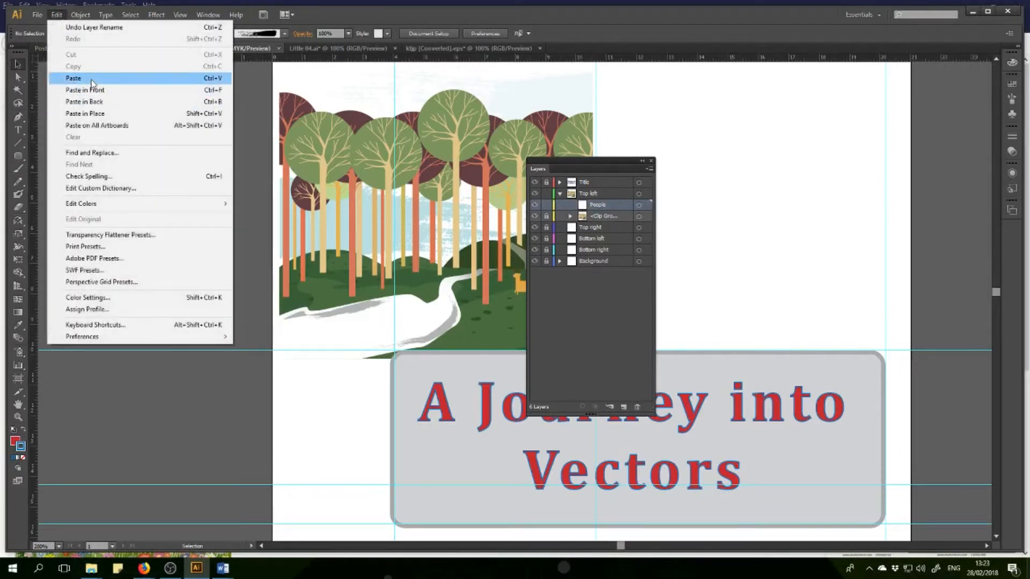
pyautogui.click(91, 91)
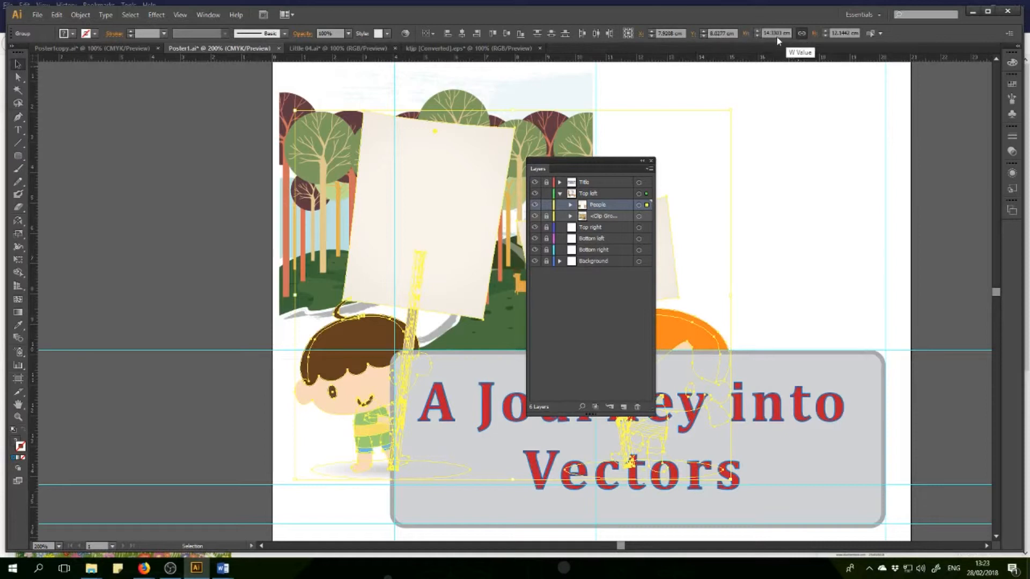
pyautogui.click(758, 36)
pyautogui.click(757, 36)
pyautogui.click(757, 36)
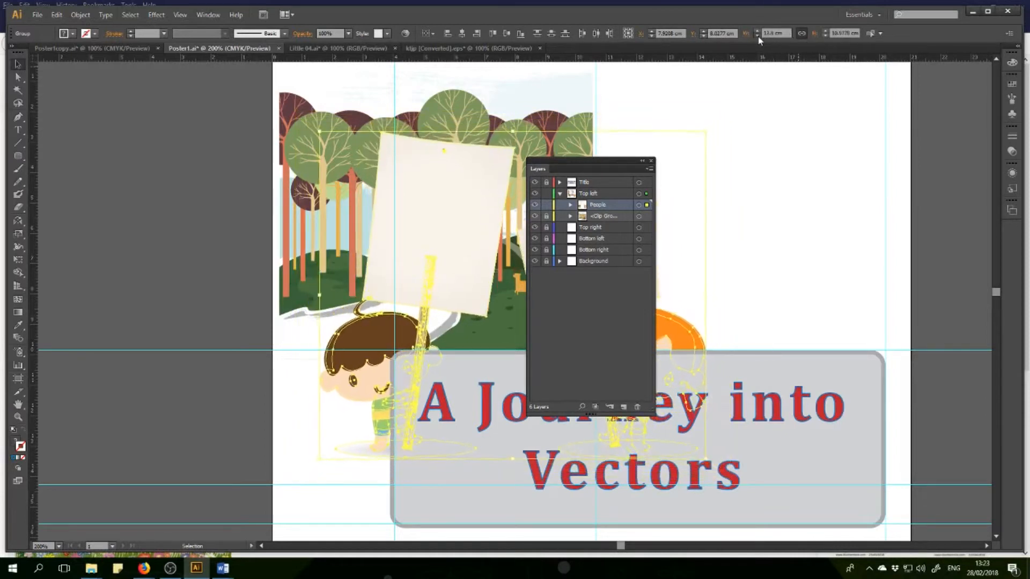
pyautogui.click(757, 36)
pyautogui.click(757, 36)
pyautogui.click(757, 36)
pyautogui.click(757, 36)
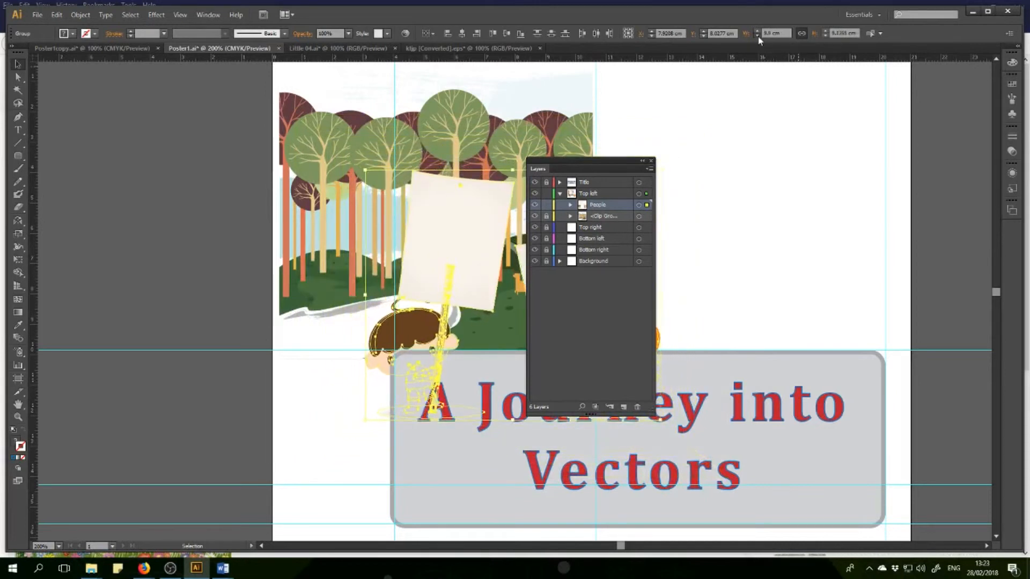
pyautogui.click(758, 36)
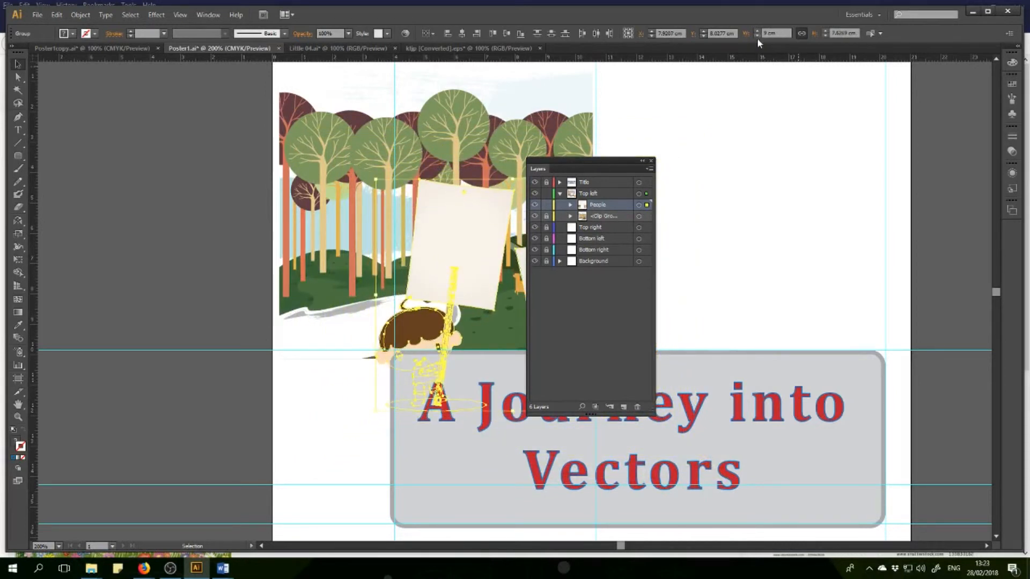
# Reduce the children's height proportionally to 3.8 cm and move them onto the white path in the forest scene.
pyautogui.click(826, 35)
pyautogui.click(825, 36)
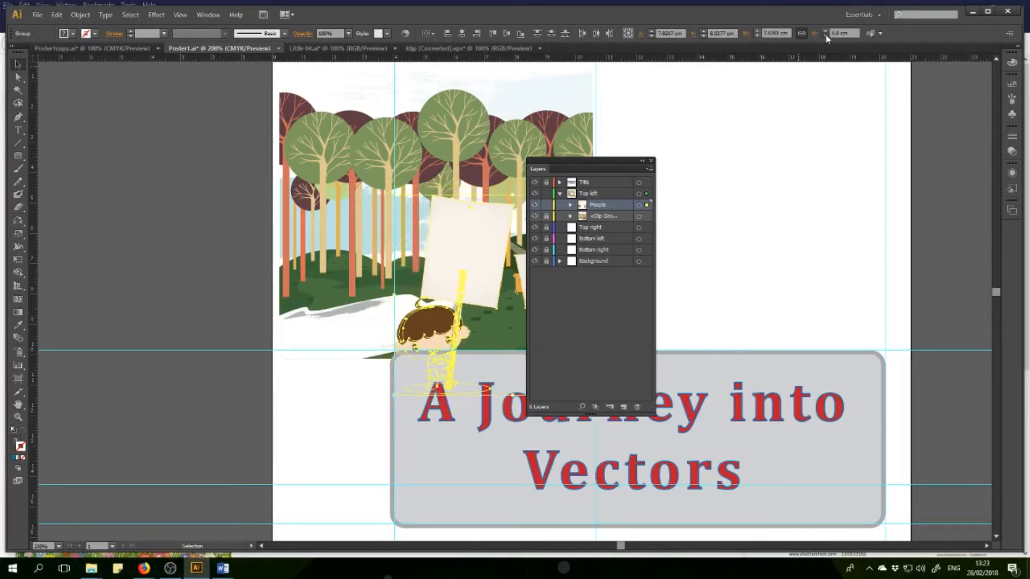
pyautogui.click(825, 35)
pyautogui.click(825, 35)
pyautogui.click(826, 36)
pyautogui.click(826, 36)
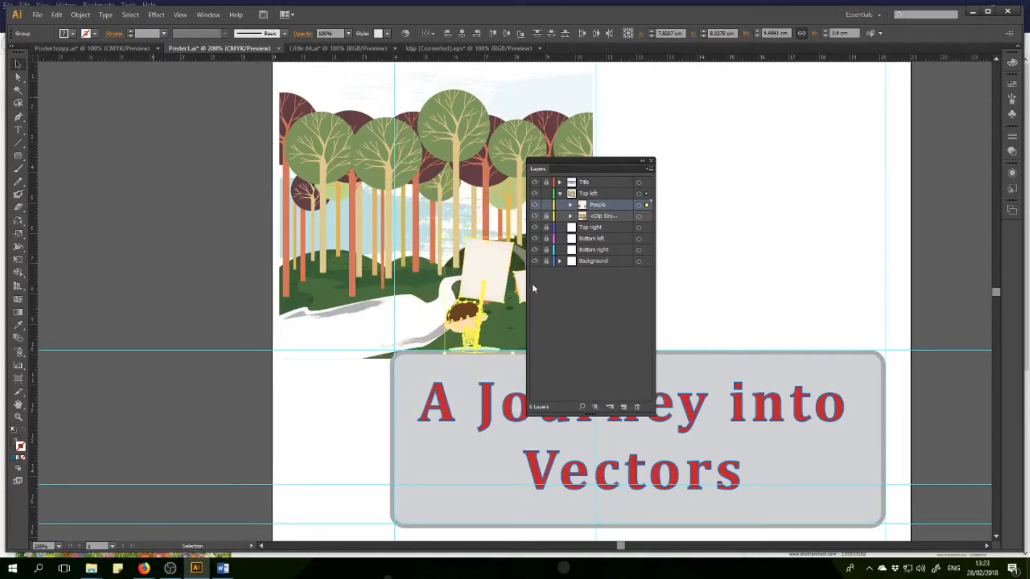
pyautogui.moveTo(485, 273); pyautogui.dragTo(373, 256)
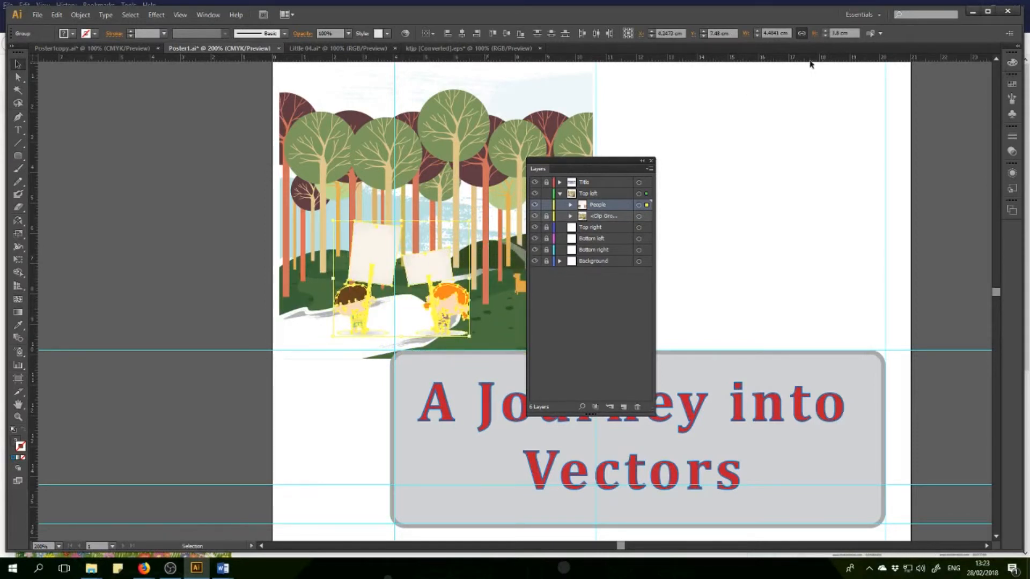
# Set the children's width to 4 cm, shift them further left along the white path, and deselect them.
pyautogui.click(756, 36)
pyautogui.click(756, 35)
pyautogui.click(756, 35)
pyautogui.click(756, 36)
pyautogui.moveTo(379, 262); pyautogui.dragTo(348, 269)
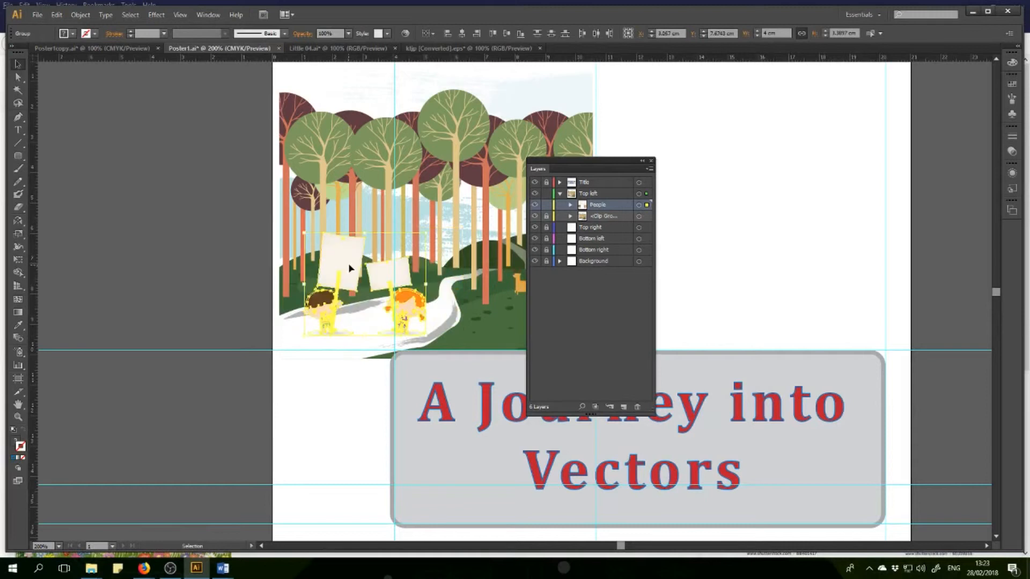
pyautogui.click(705, 239)
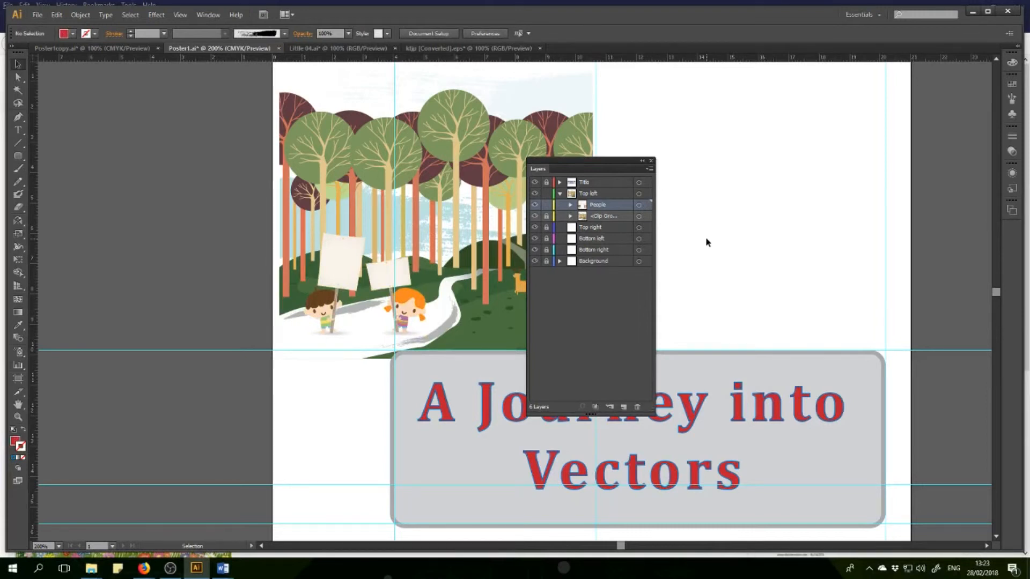
# Move the Layers panel clear of the forest scene, lock the People sublayer, and collapse the Top left layer.
pyautogui.moveTo(537, 169); pyautogui.dragTo(634, 155)
pyautogui.click(645, 193)
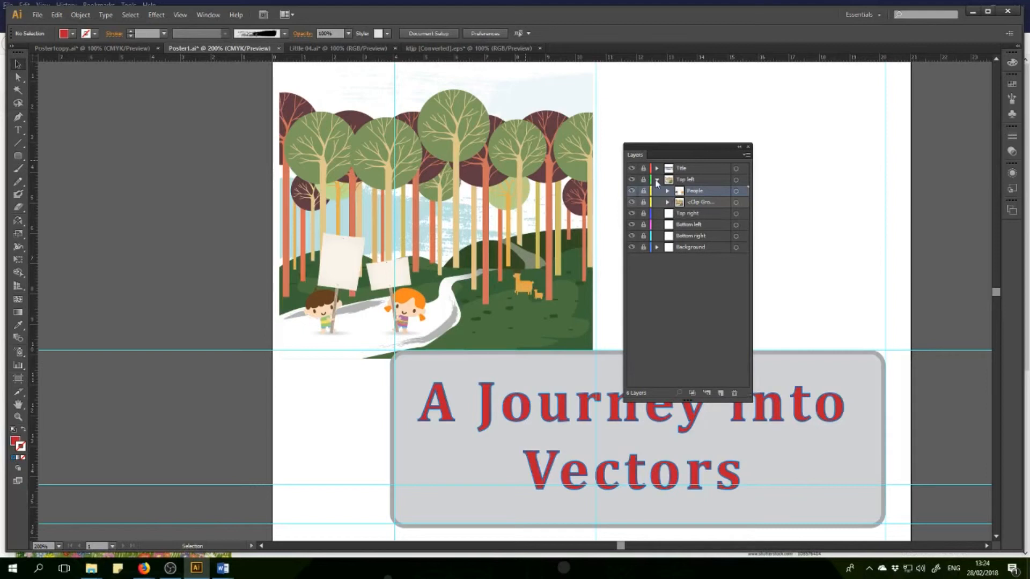
pyautogui.click(657, 179)
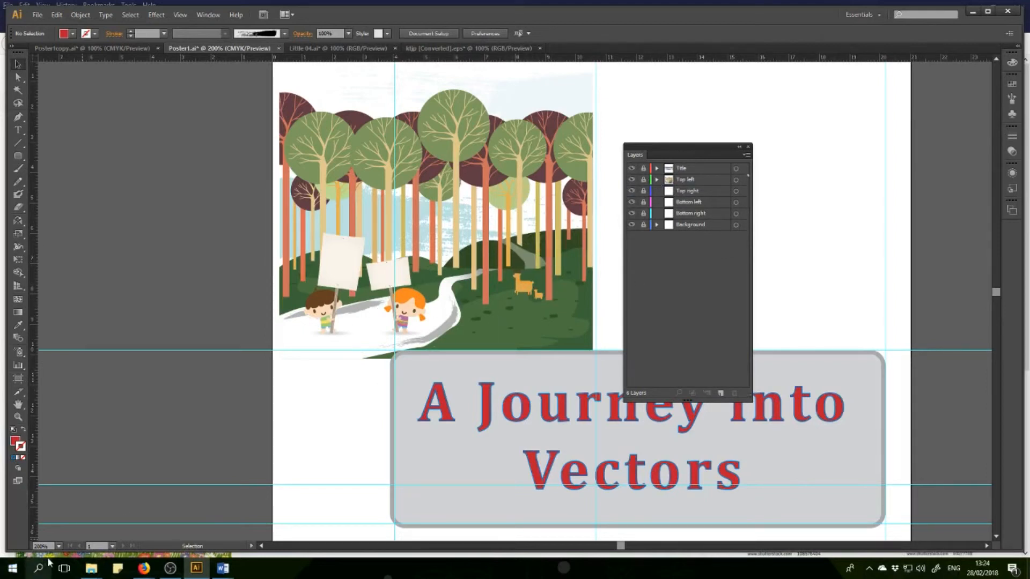
# Zoom out to 100% and bring the whole poster page into view to check the layout.
pyautogui.click(58, 546)
pyautogui.click(88, 390)
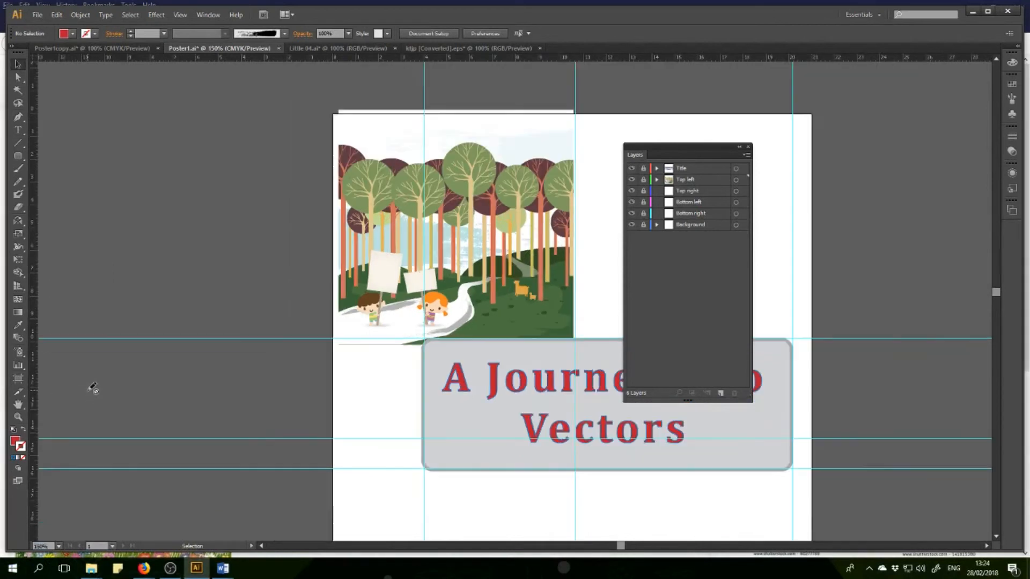
pyautogui.click(58, 546)
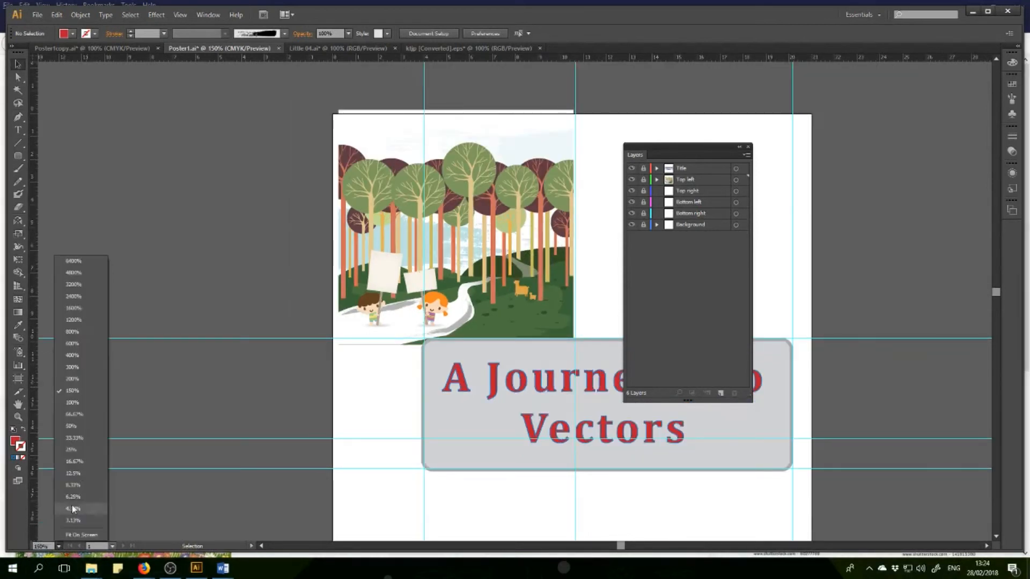
pyautogui.click(92, 403)
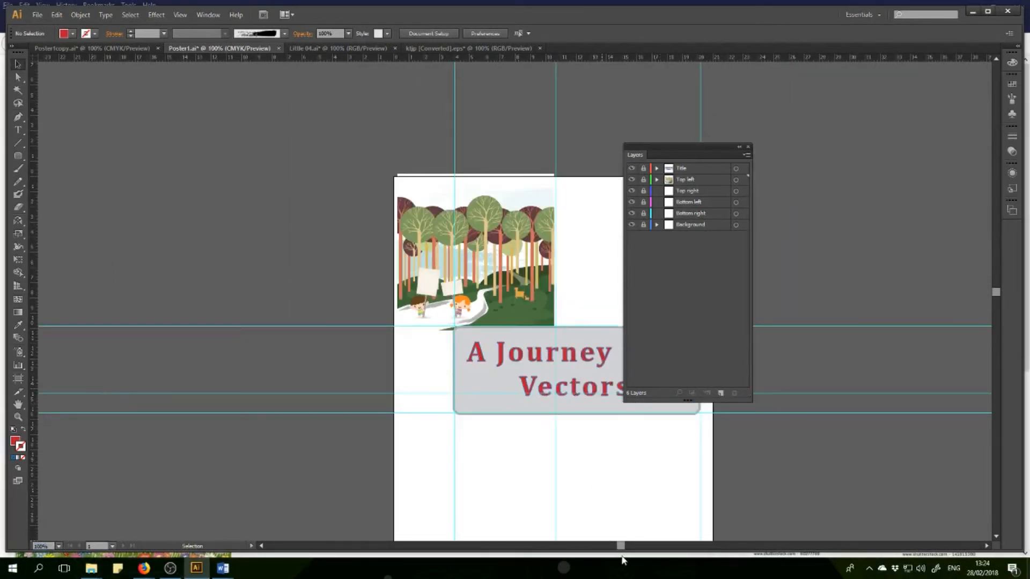
pyautogui.moveTo(621, 548); pyautogui.dragTo(632, 547)
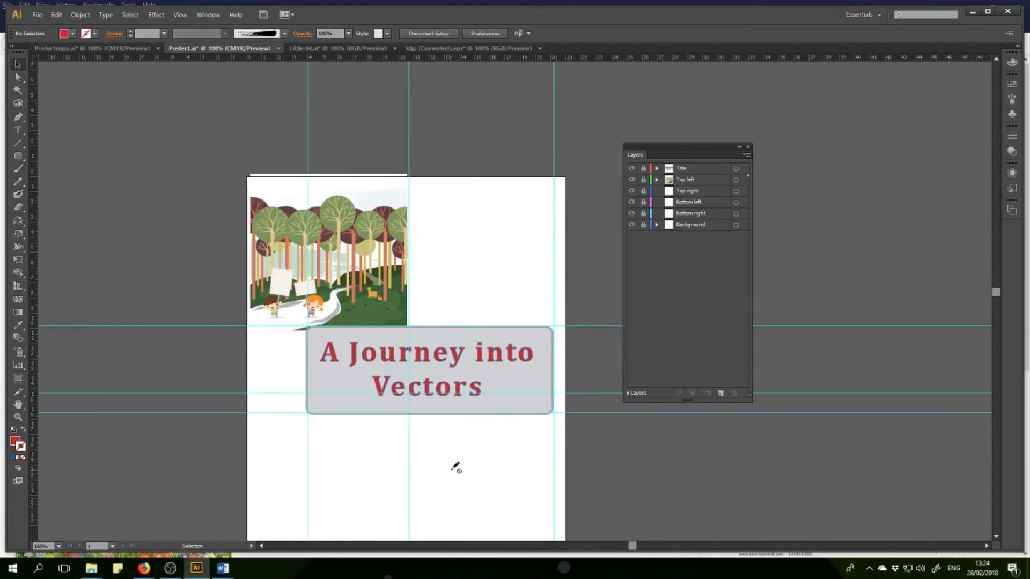
pyautogui.scroll(1, 445, 468)
pyautogui.scroll(-5, 436, 468)
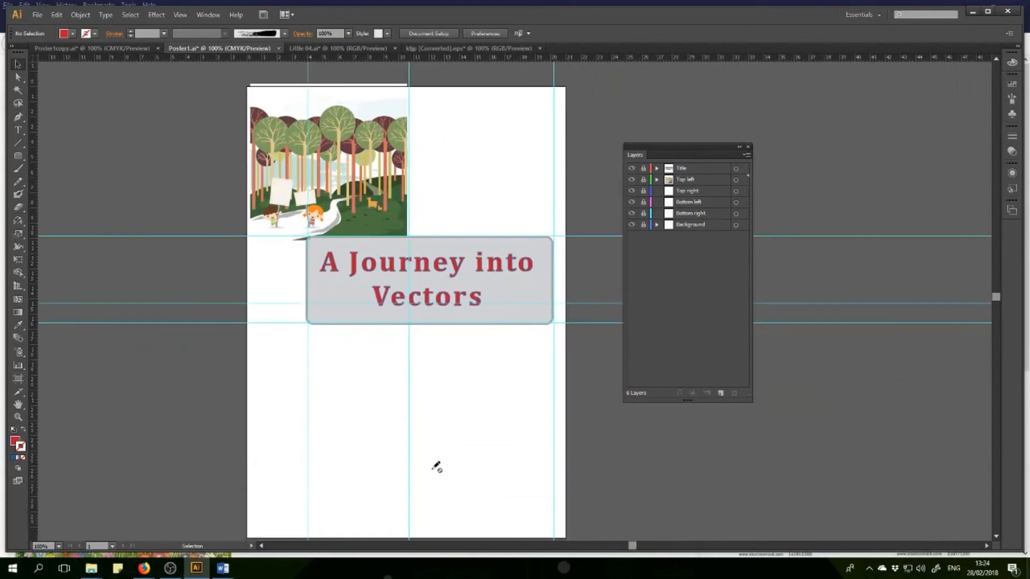